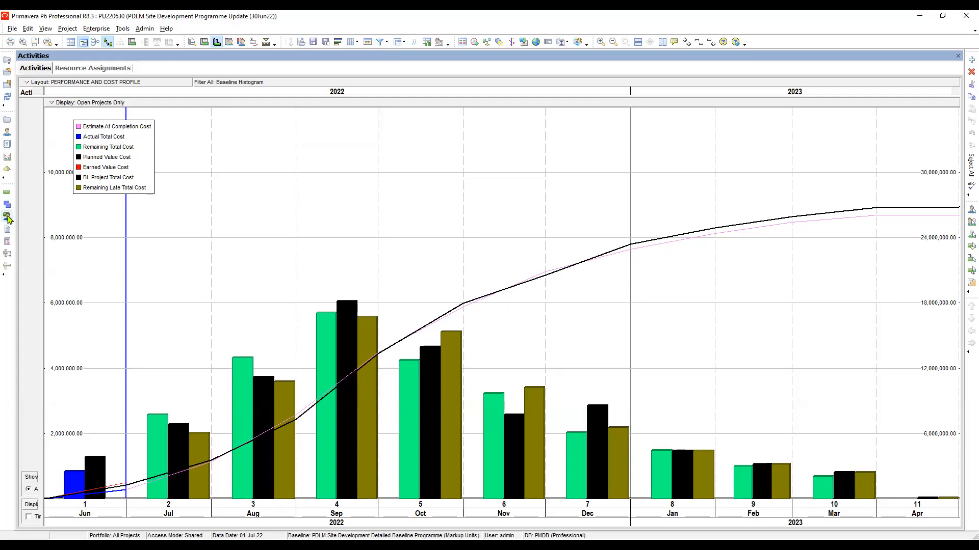
# Step: Show the resource assignments and apply the project's first Project Resource Monthly Forecast layout
pyautogui.click(9, 219)
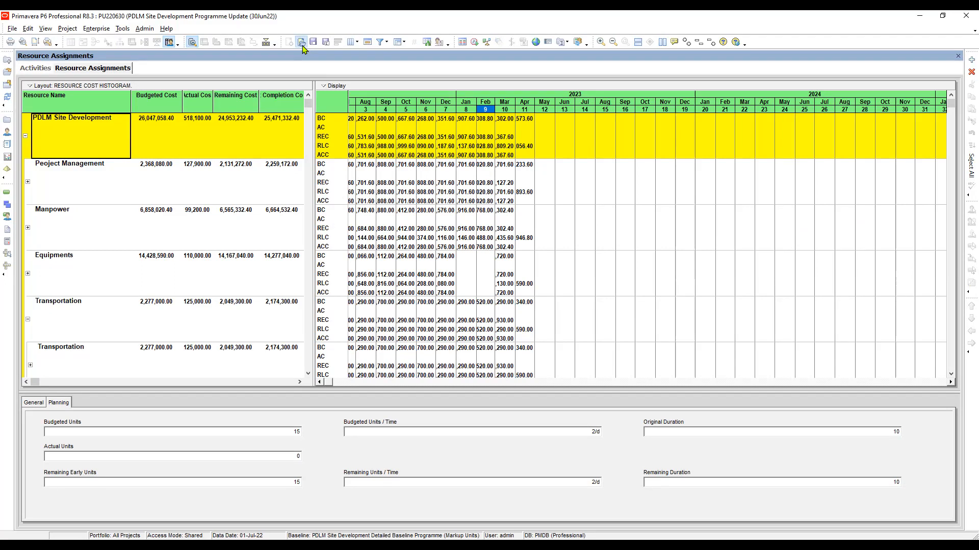
pyautogui.click(302, 43)
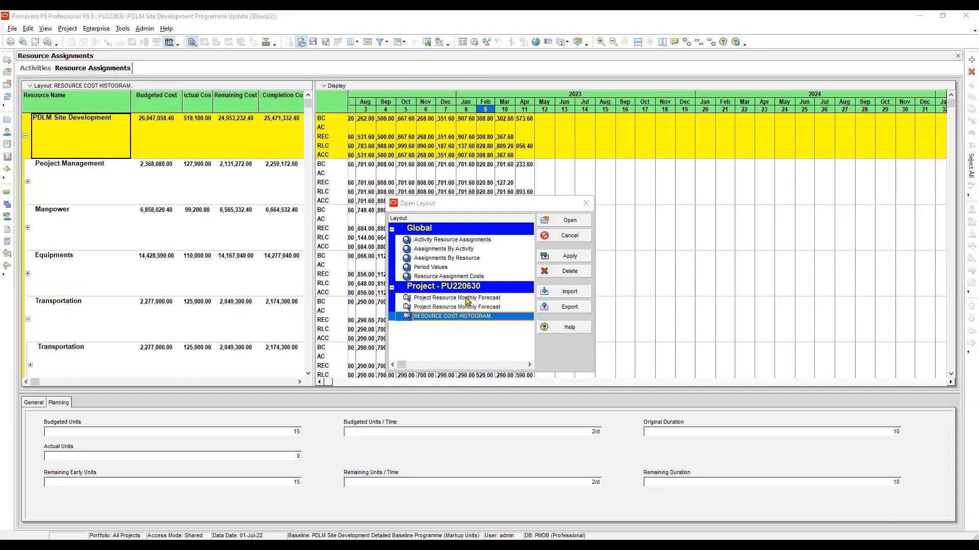
pyautogui.click(472, 290)
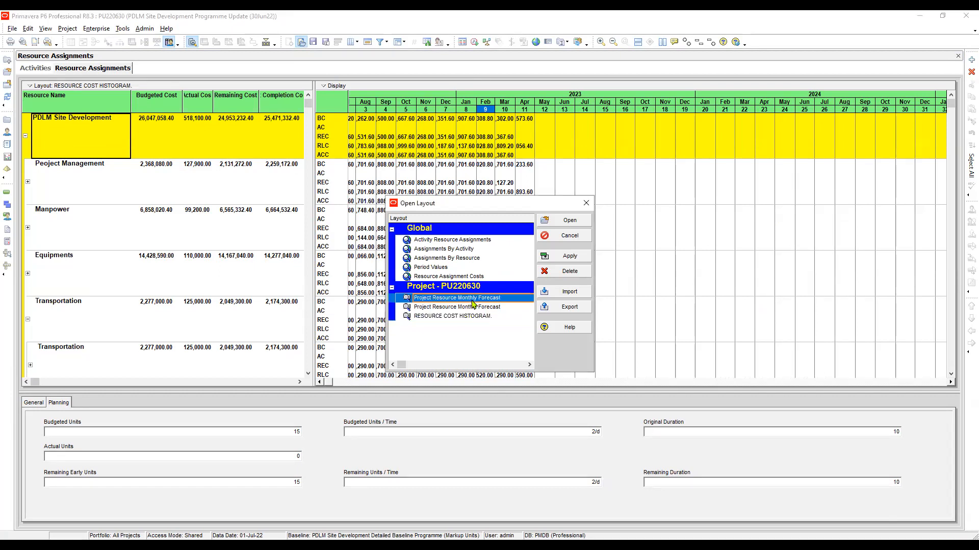
pyautogui.click(575, 259)
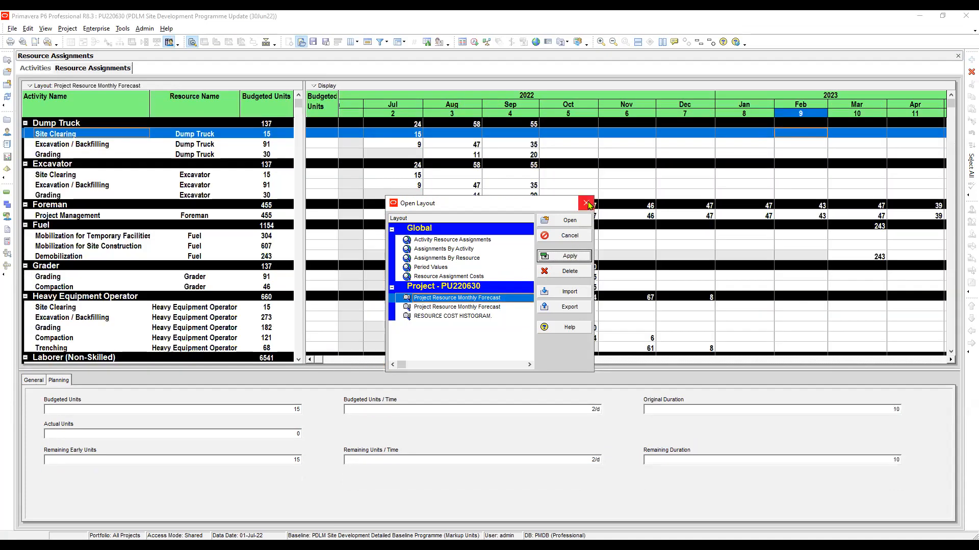
pyautogui.click(586, 204)
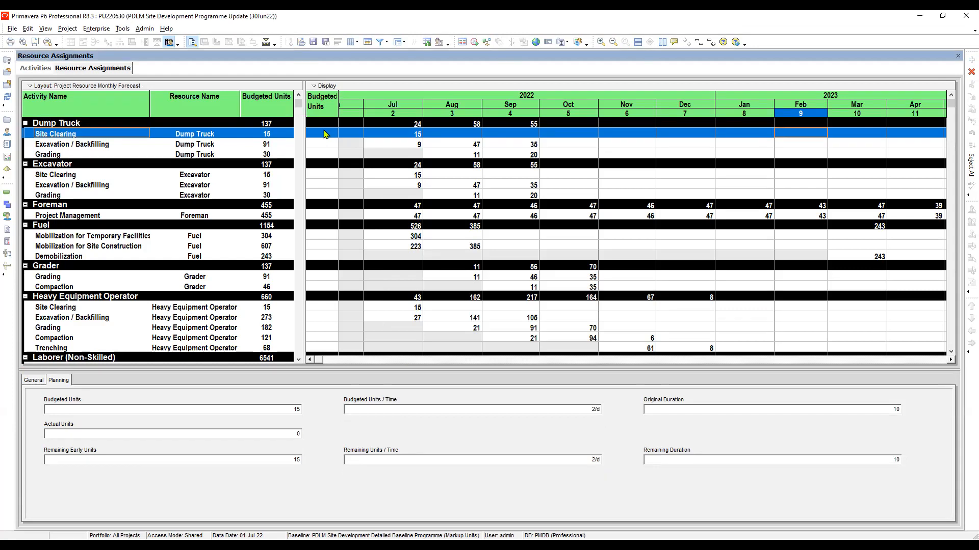
# Step: Save a copy of the layout as RESOURCE COST HISTOGRAM, available to the project
pyautogui.click(326, 43)
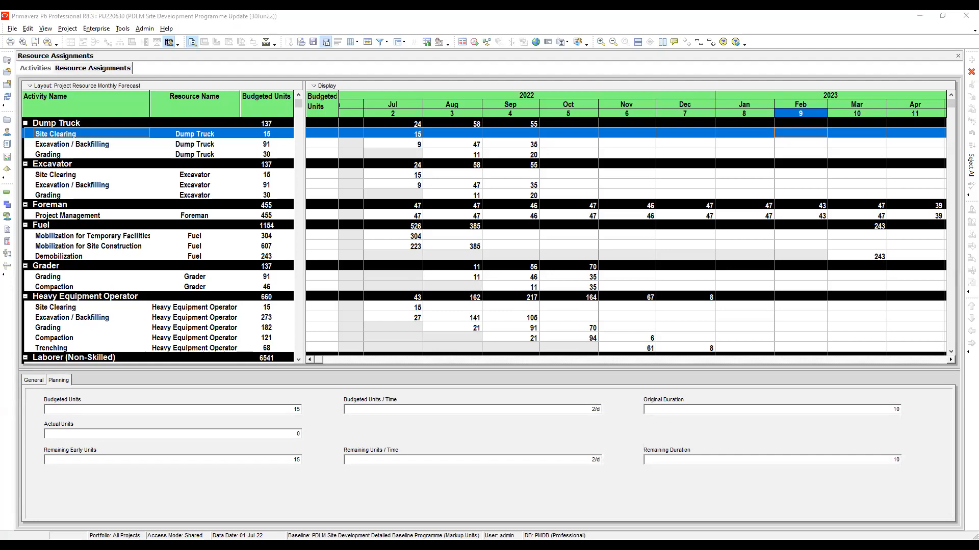
pyautogui.click(472, 239)
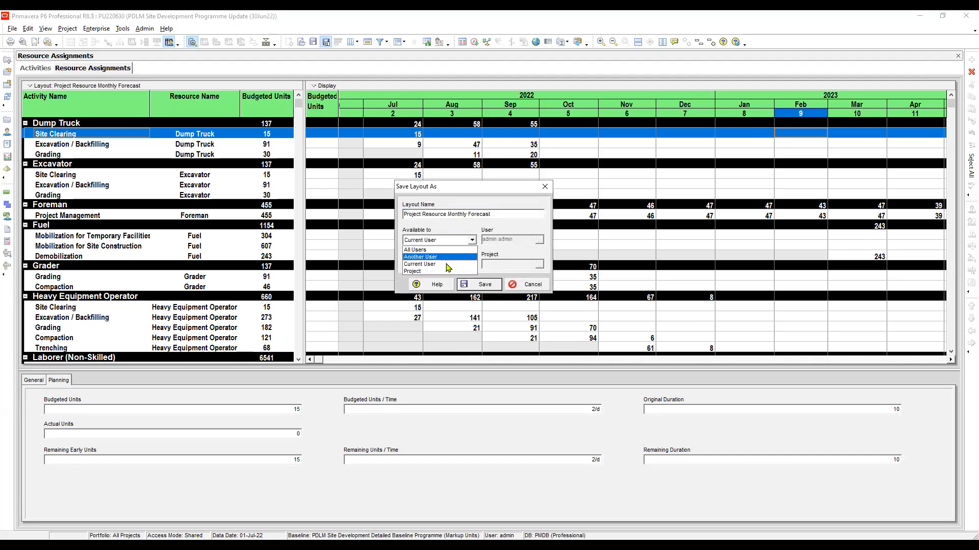
pyautogui.click(429, 272)
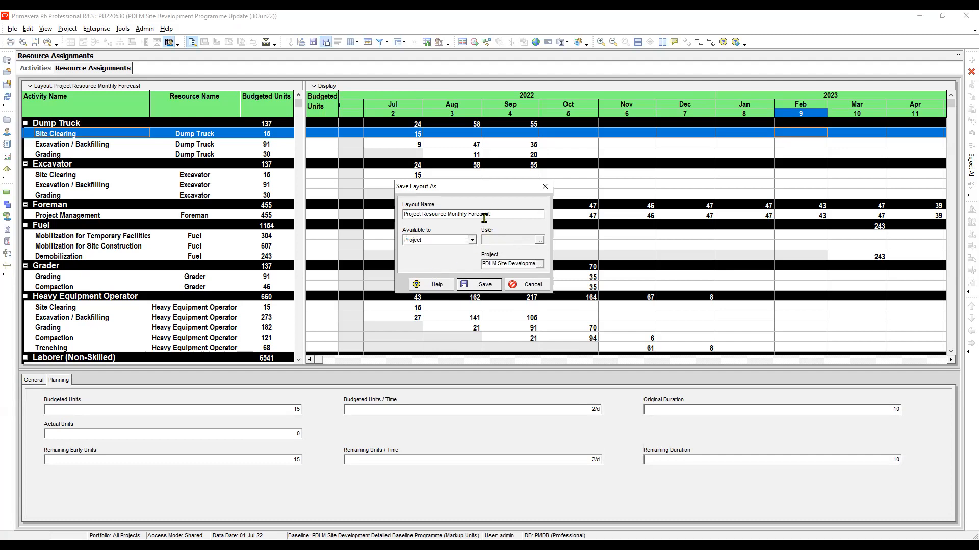
pyautogui.moveTo(493, 214); pyautogui.dragTo(355, 198)
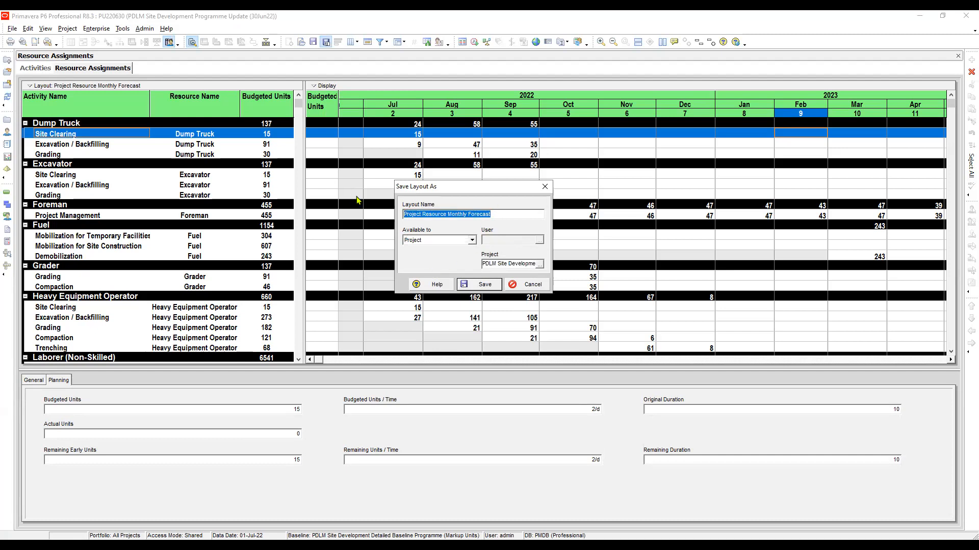
pyautogui.write('RESOUR')
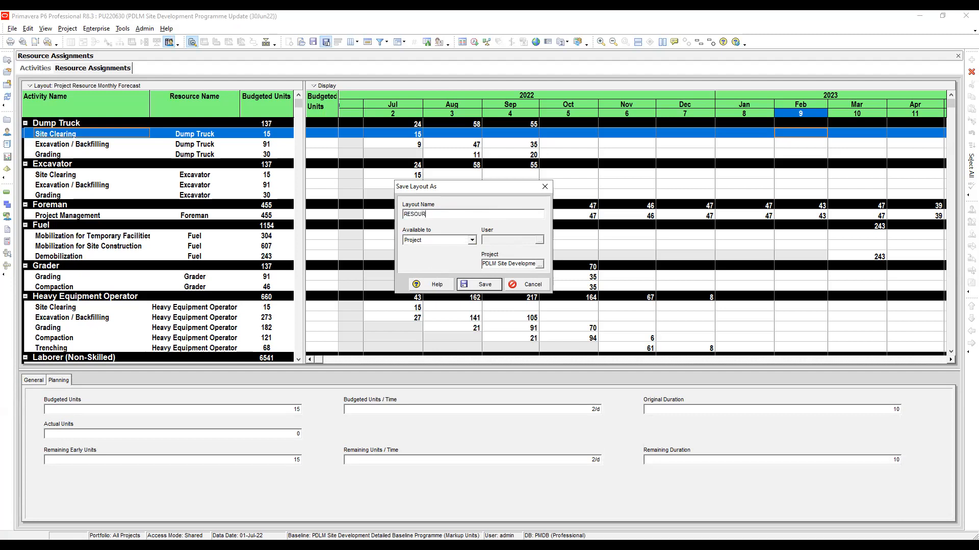
pyautogui.write('CE COST HISTOGRAM')
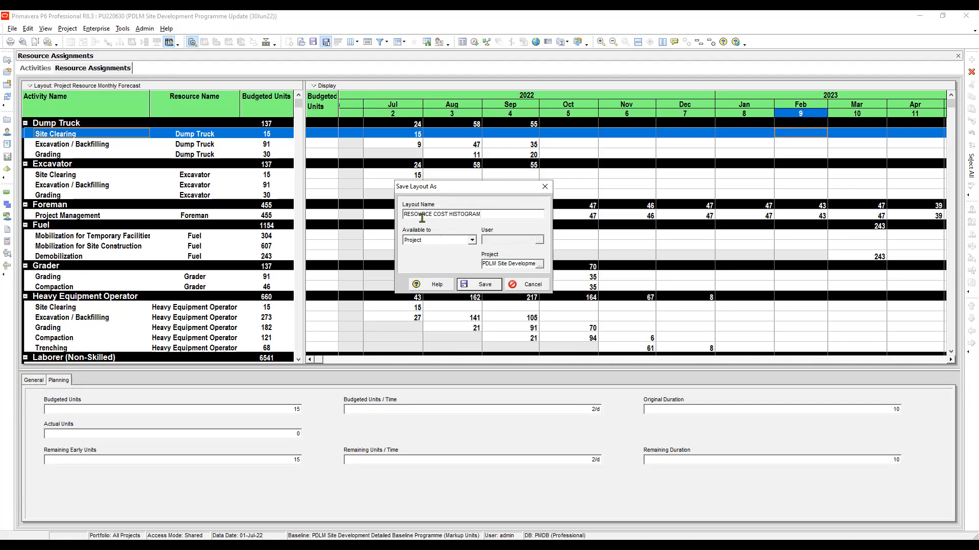
pyautogui.click(486, 286)
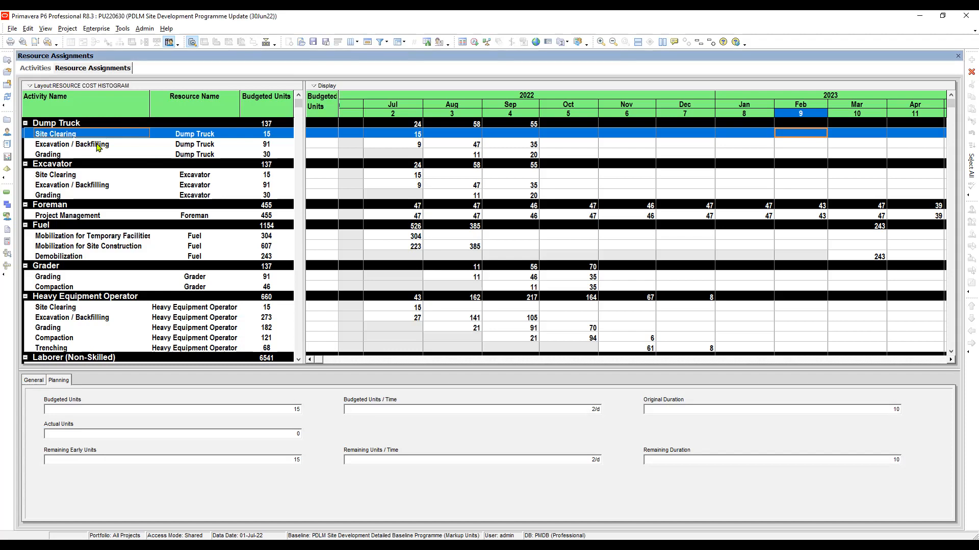
# Step: Remove the Activity Name and Budgeted Units columns from the table's selected columns
pyautogui.click(353, 43)
pyautogui.moveTo(481, 212); pyautogui.dragTo(531, 83)
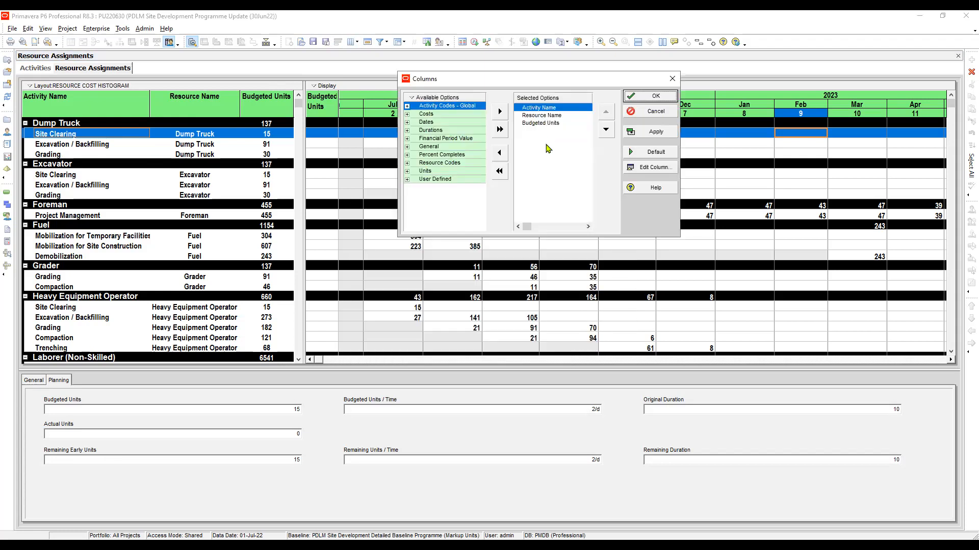
pyautogui.click(540, 108)
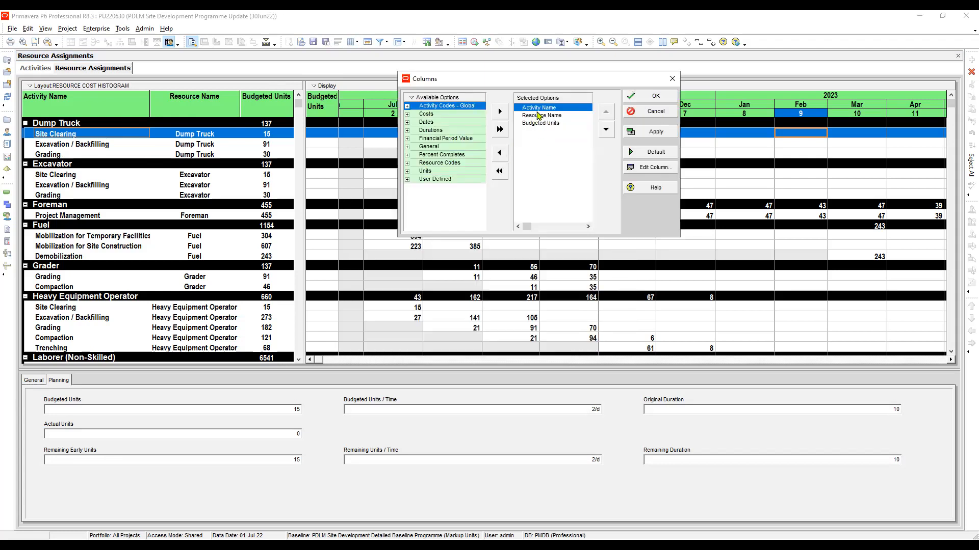
pyautogui.click(500, 154)
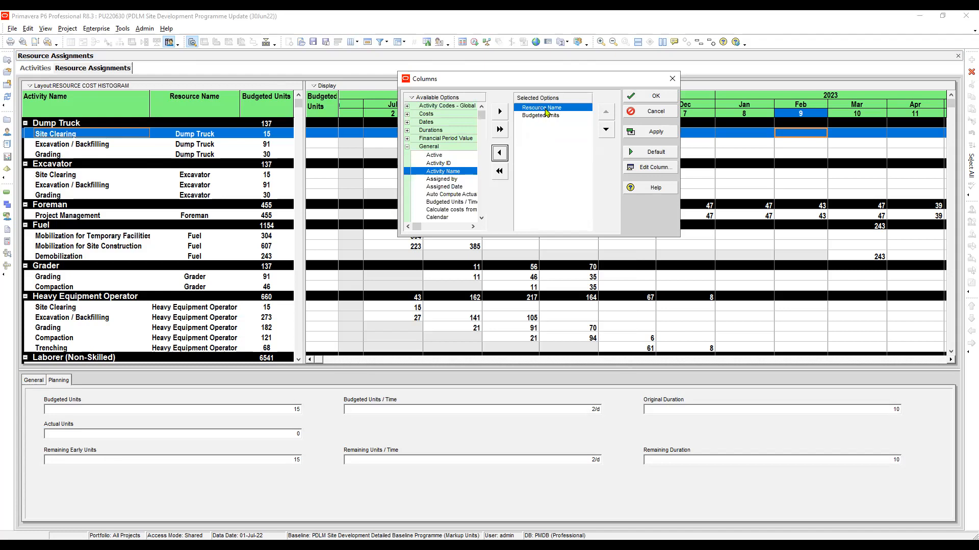
pyautogui.click(542, 116)
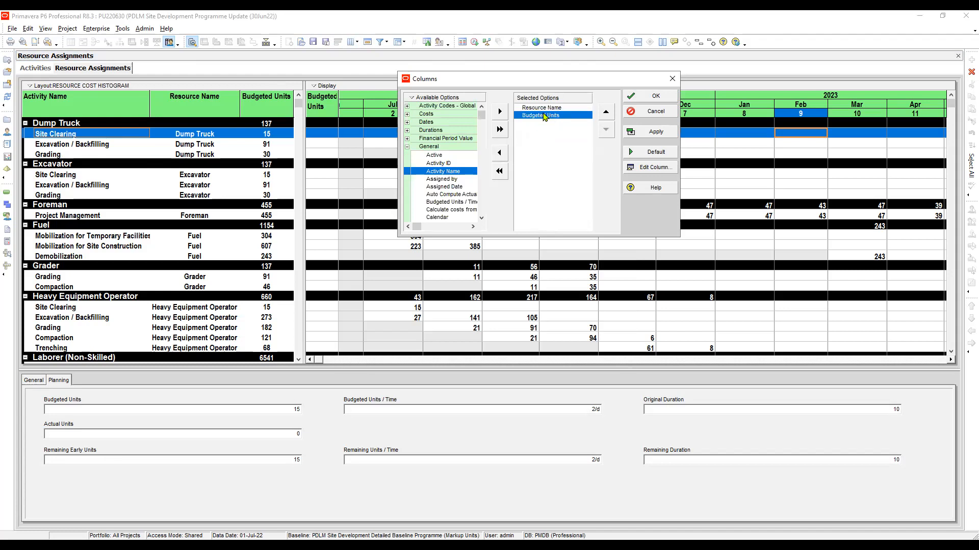
pyautogui.click(500, 154)
# Step: Add the Actual Cost and At Completion Cost columns after Resource Name
pyautogui.click(407, 146)
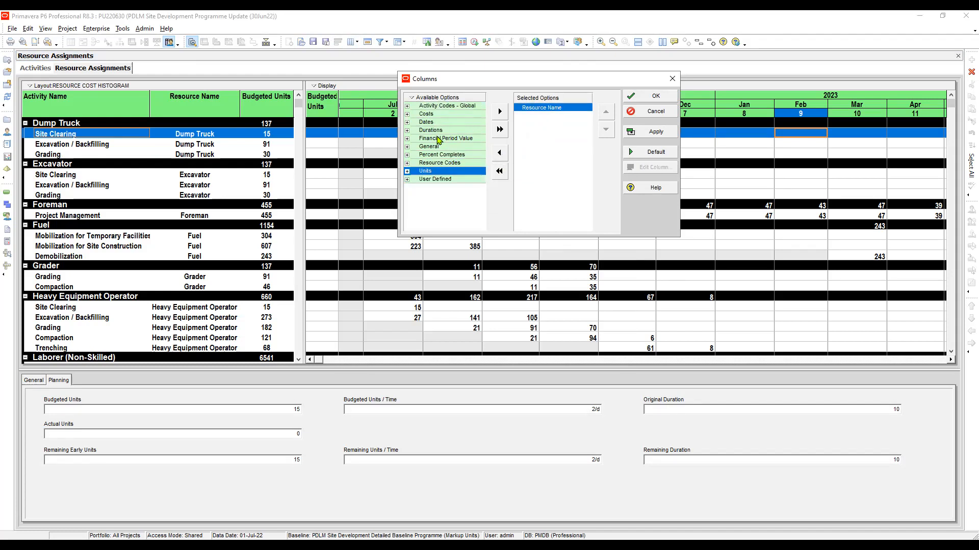
pyautogui.click(406, 114)
pyautogui.click(435, 123)
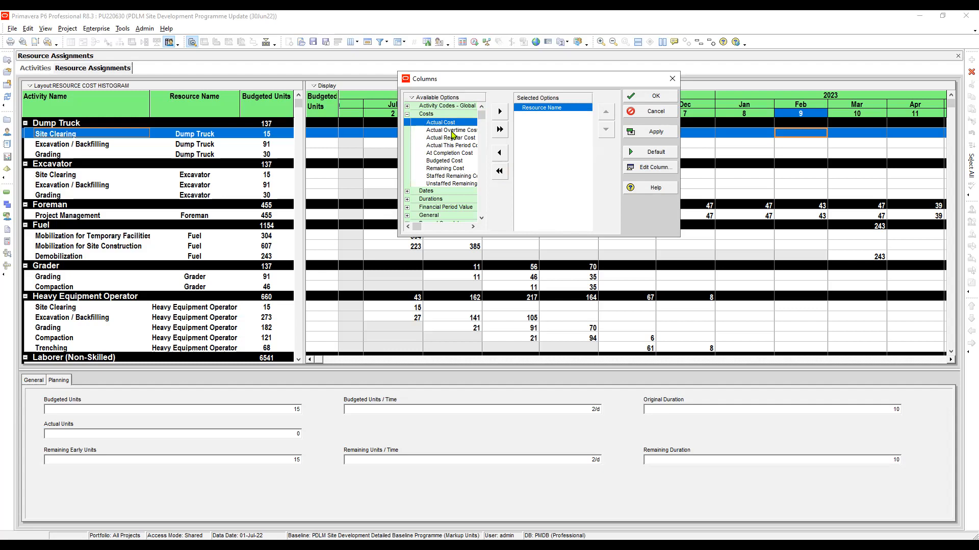
pyautogui.click(498, 114)
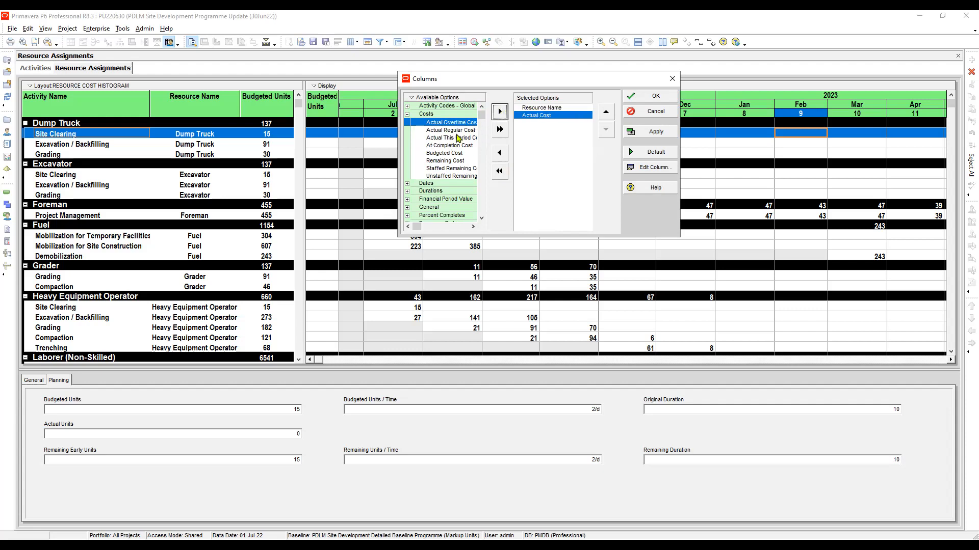
pyautogui.click(456, 148)
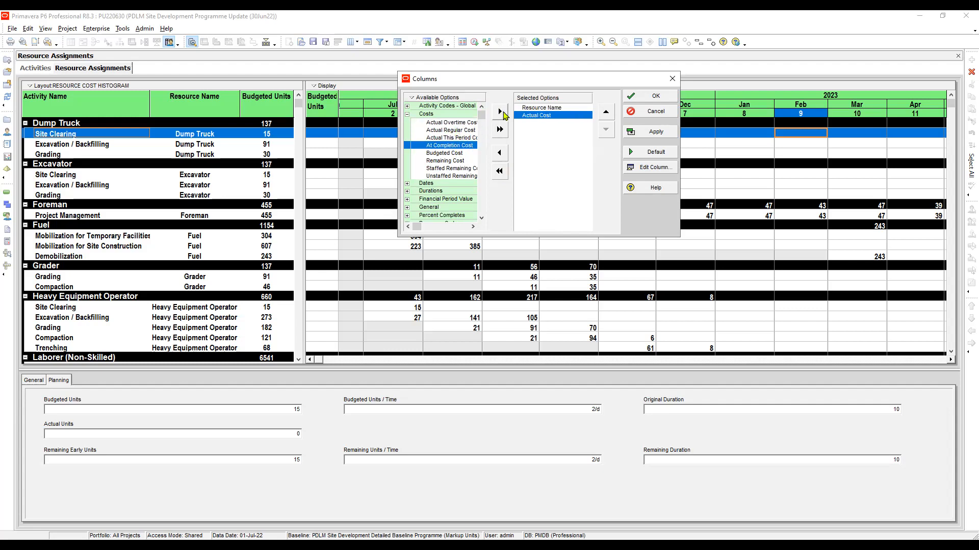
pyautogui.click(499, 112)
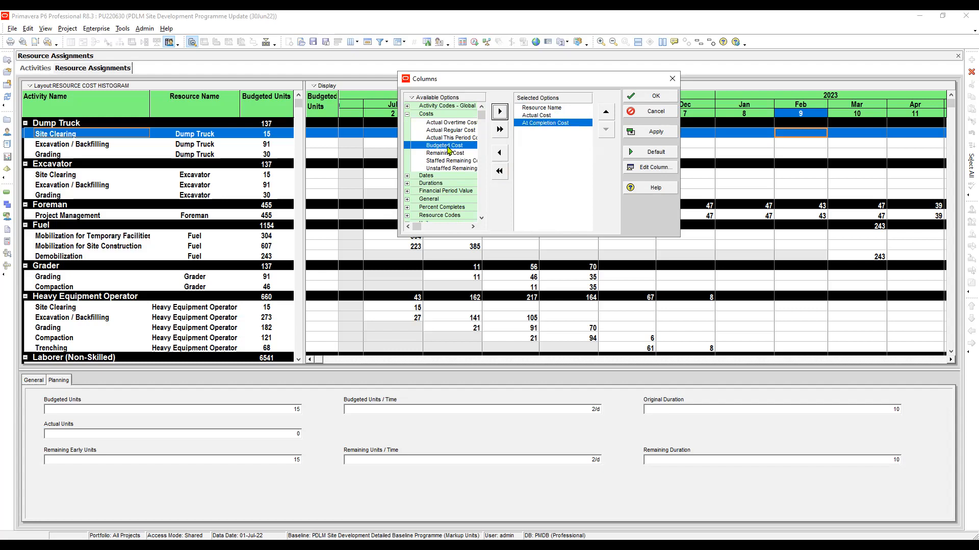
# Step: Add Budgeted Cost directly after Resource Name and Remaining Cost between Actual Cost and At Completion Cost
pyautogui.click(500, 113)
pyautogui.click(606, 112)
pyautogui.click(606, 111)
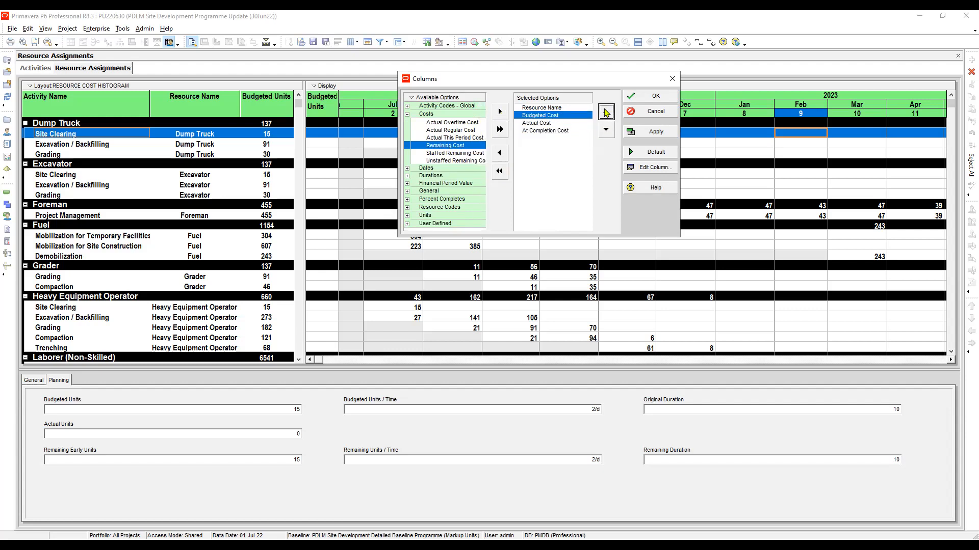
pyautogui.click(501, 112)
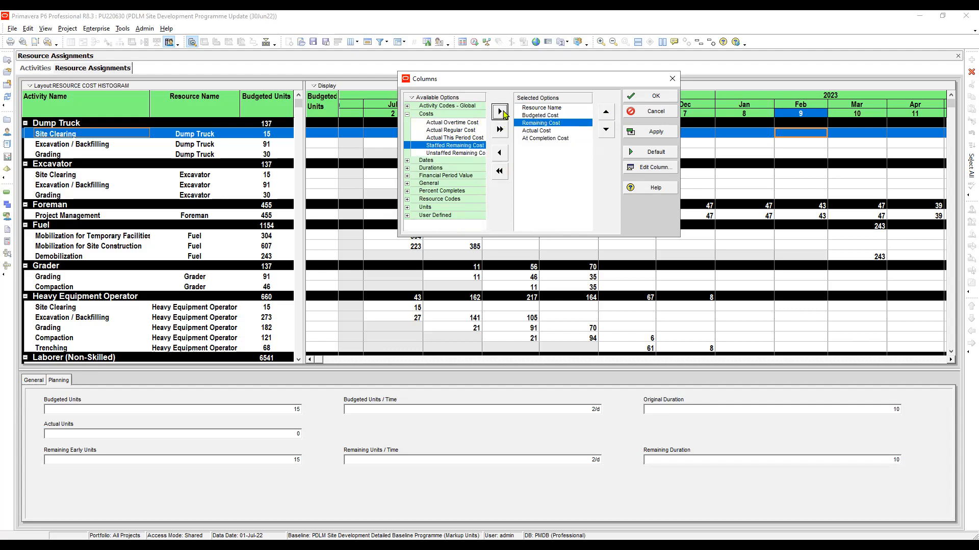
pyautogui.click(606, 130)
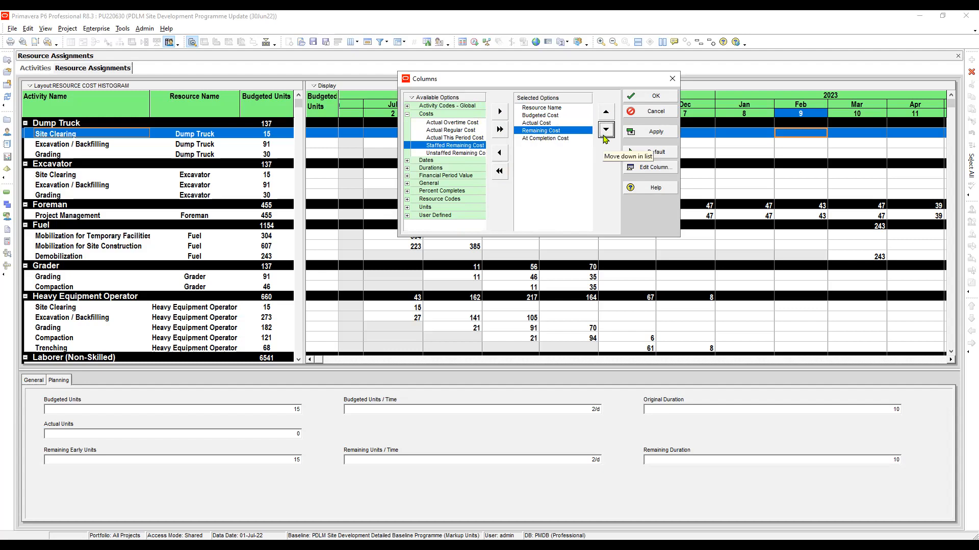
# Step: Set the alignment of the Budgeted Cost and Actual Cost columns to Center
pyautogui.click(535, 138)
pyautogui.click(535, 117)
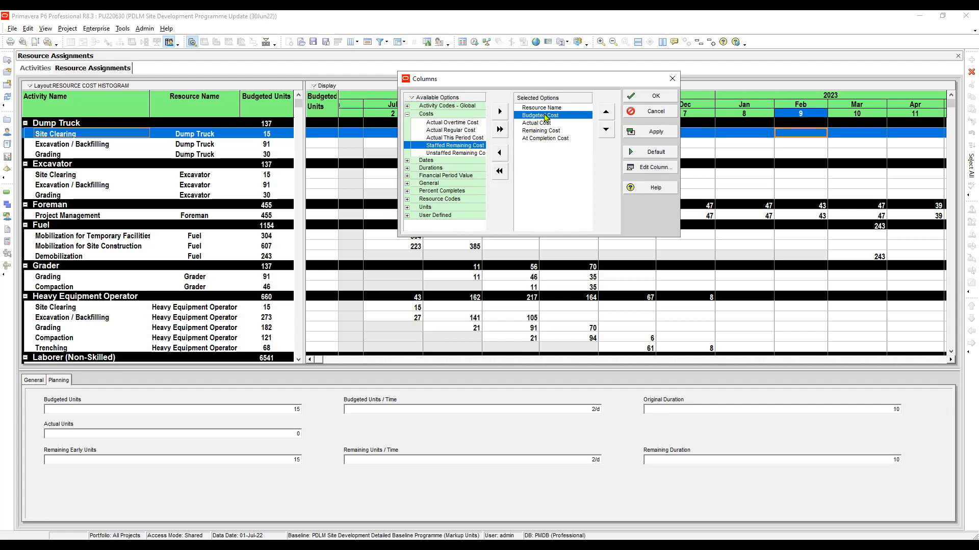
pyautogui.click(650, 167)
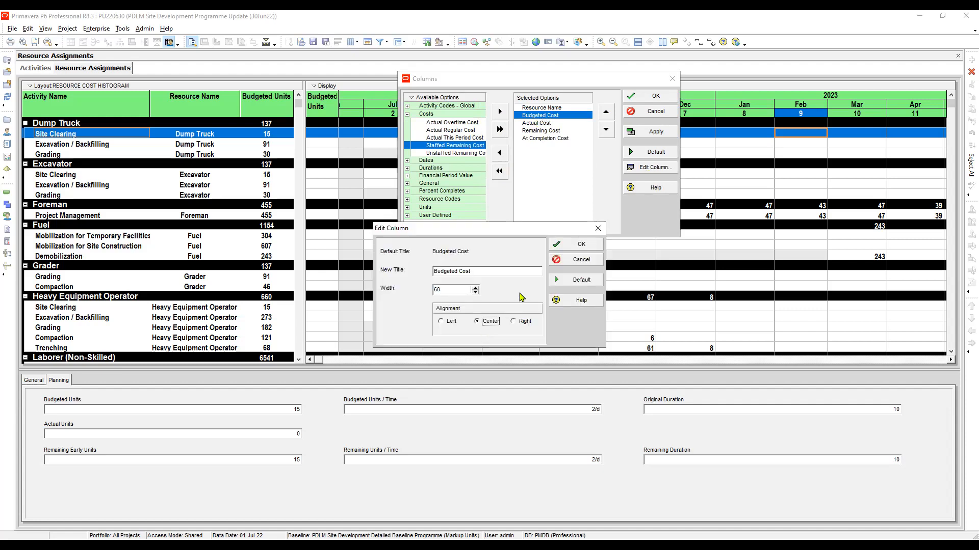
pyautogui.click(576, 257)
pyautogui.click(536, 123)
pyautogui.click(650, 167)
pyautogui.click(576, 244)
# Step: Set the Remaining Cost and At Completion Cost columns to Center alignment and apply the column changes to the table
pyautogui.click(540, 131)
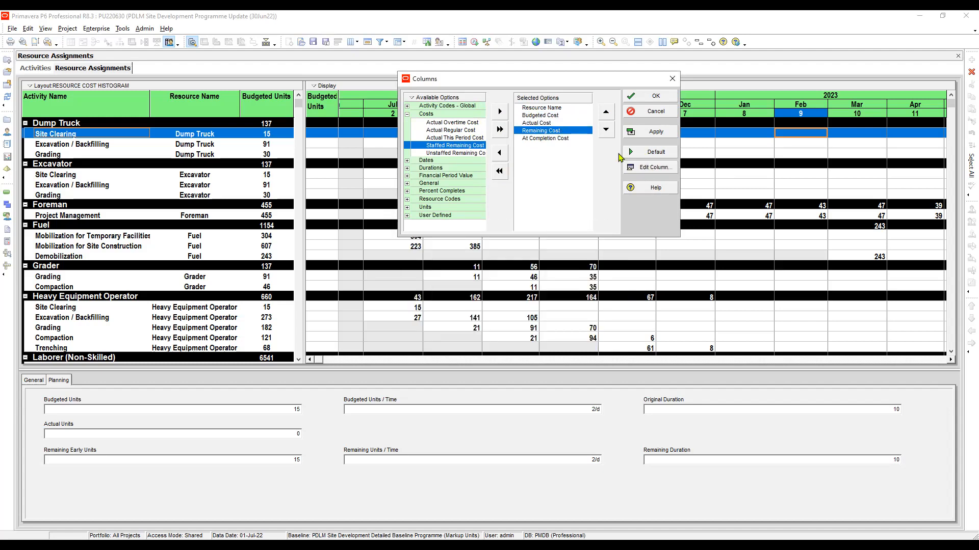
pyautogui.click(651, 167)
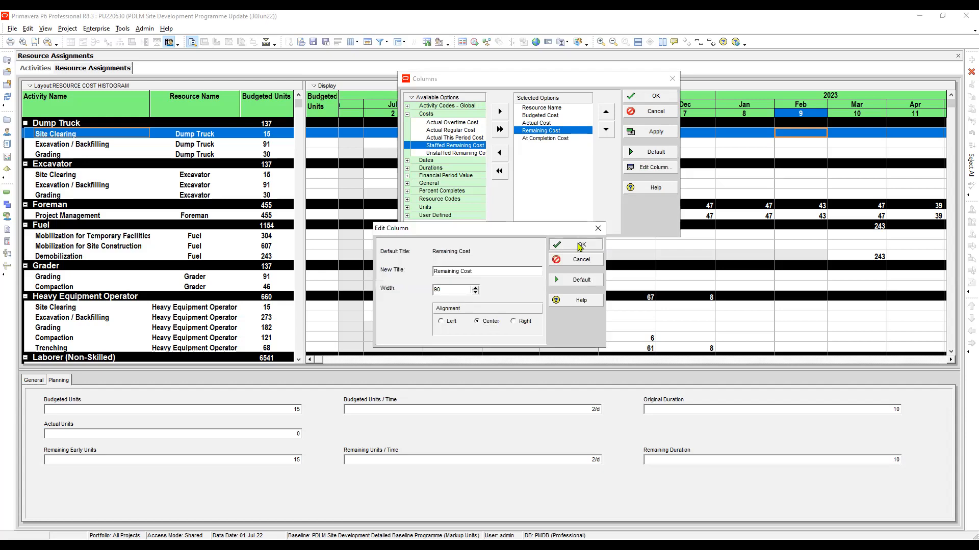
pyautogui.click(573, 252)
pyautogui.click(545, 138)
pyautogui.click(638, 167)
pyautogui.click(482, 322)
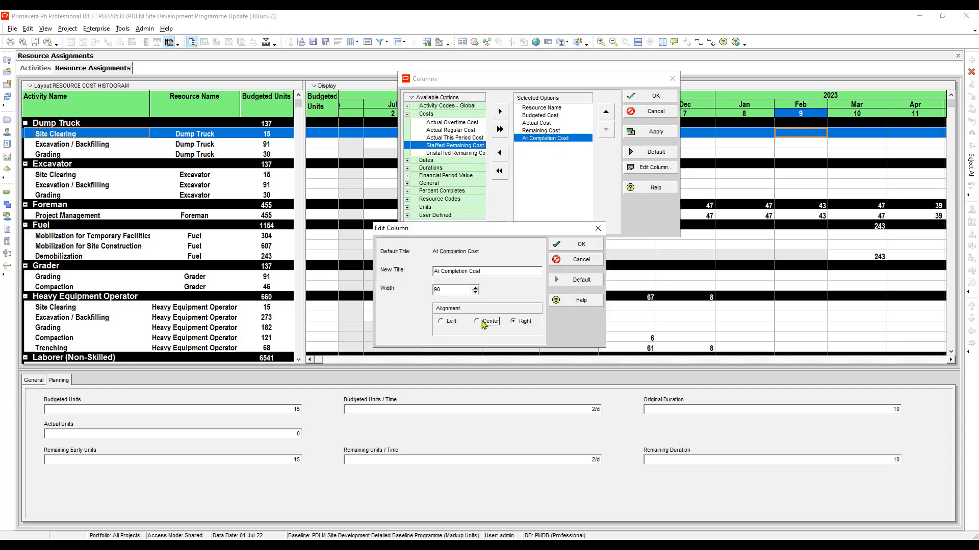
pyautogui.click(567, 245)
pyautogui.click(656, 133)
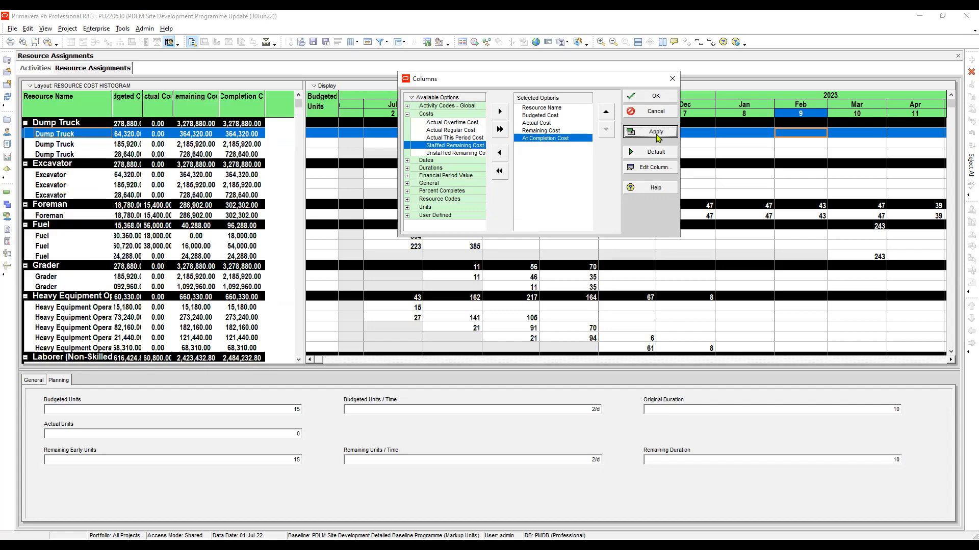
pyautogui.click(656, 97)
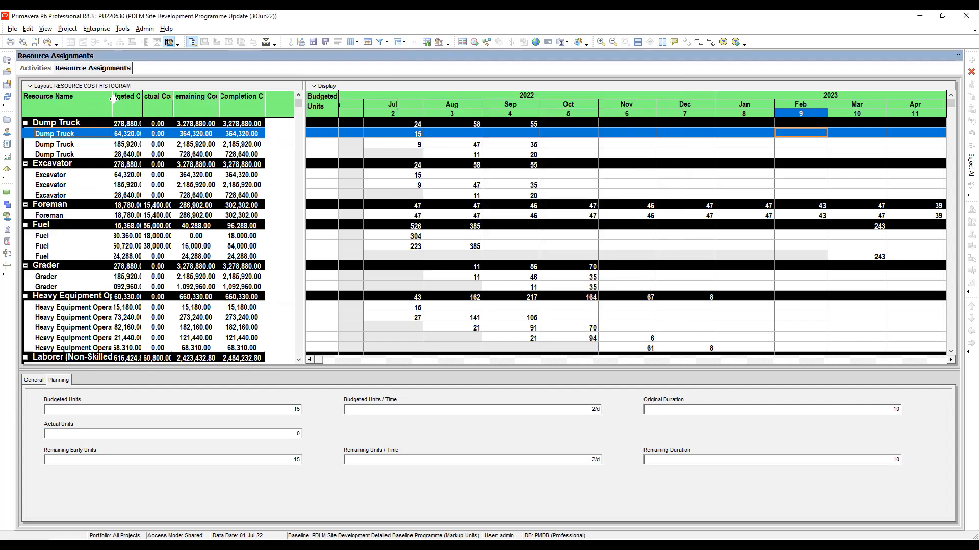
# Step: Widen the four cost columns and the table area until the column titles and values fit in full
pyautogui.doubleClick(143, 98)
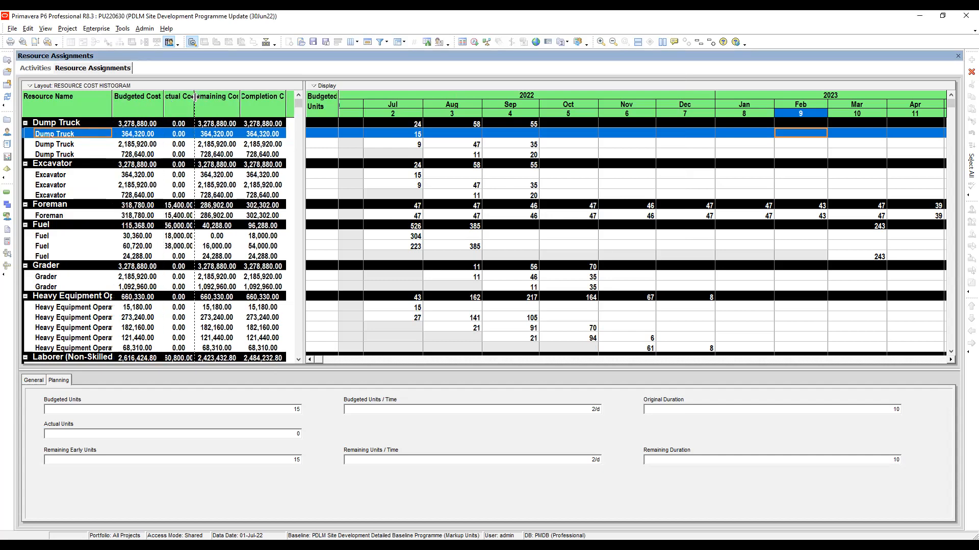
pyautogui.doubleClick(196, 96)
pyautogui.doubleClick(250, 97)
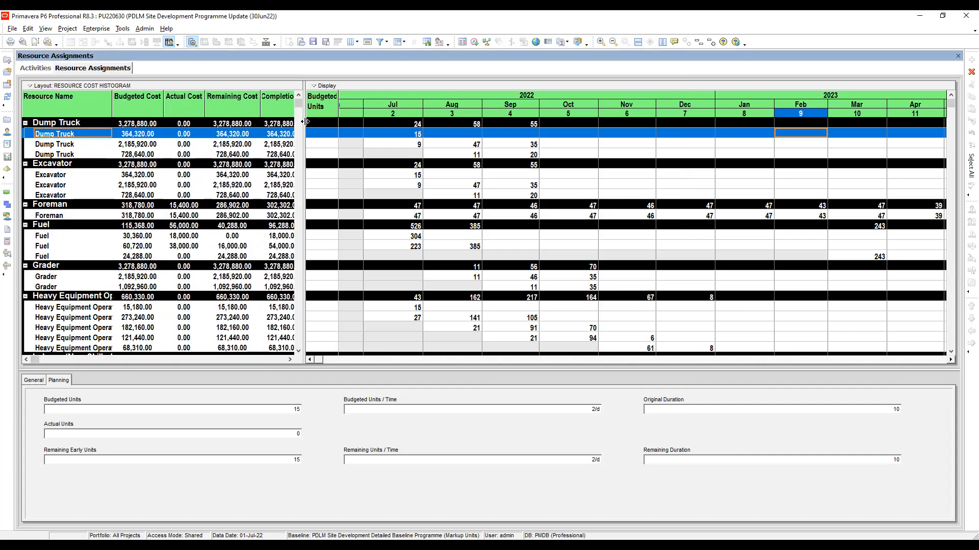
pyautogui.moveTo(304, 115); pyautogui.dragTo(395, 123)
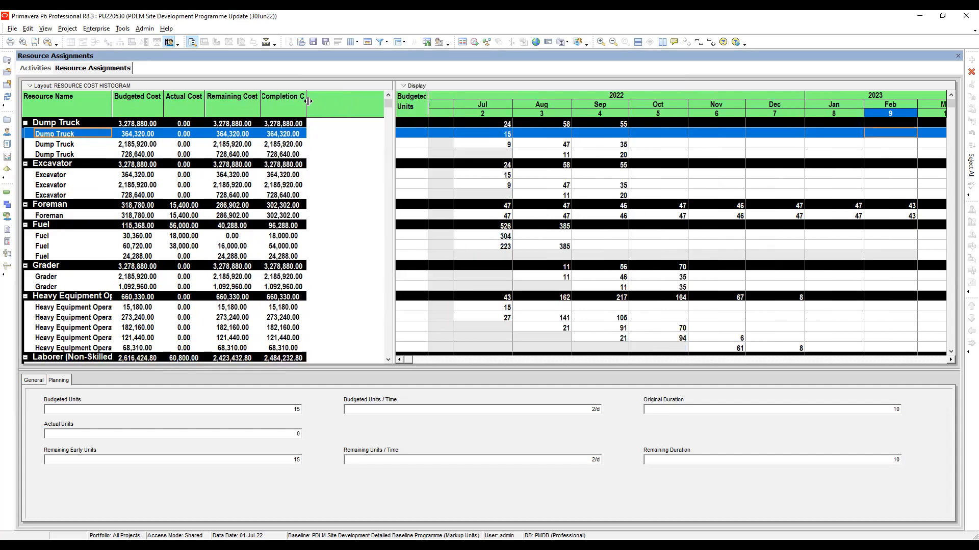
pyautogui.moveTo(306, 98); pyautogui.dragTo(328, 112)
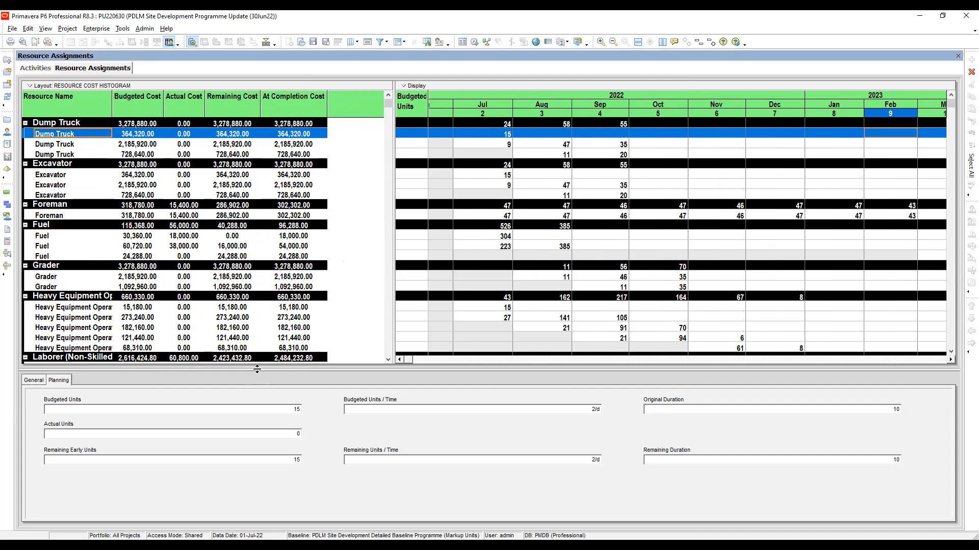
# Step: Enlarge the table area downward and collapse every resource group from Dump Truck through Truck Driver
pyautogui.moveTo(257, 369); pyautogui.dragTo(257, 396)
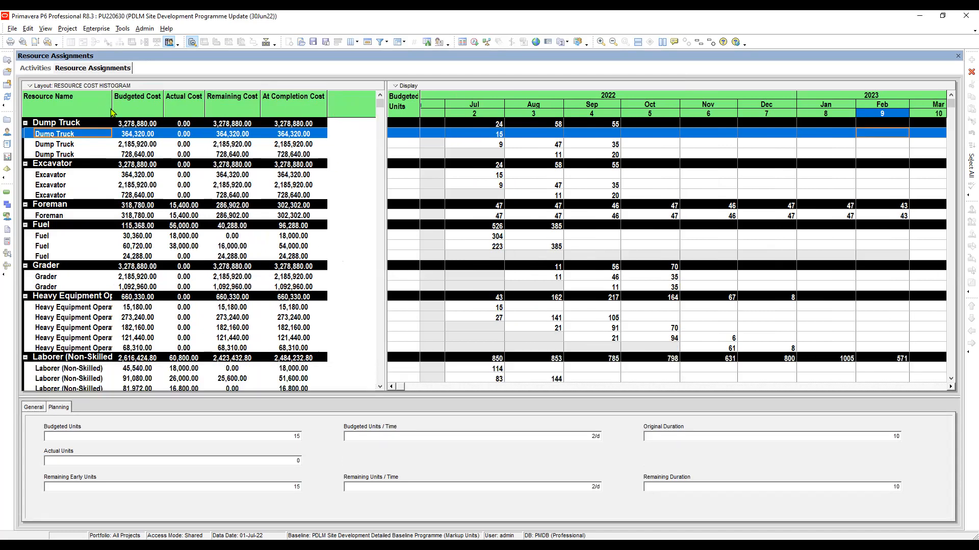
pyautogui.click(75, 124)
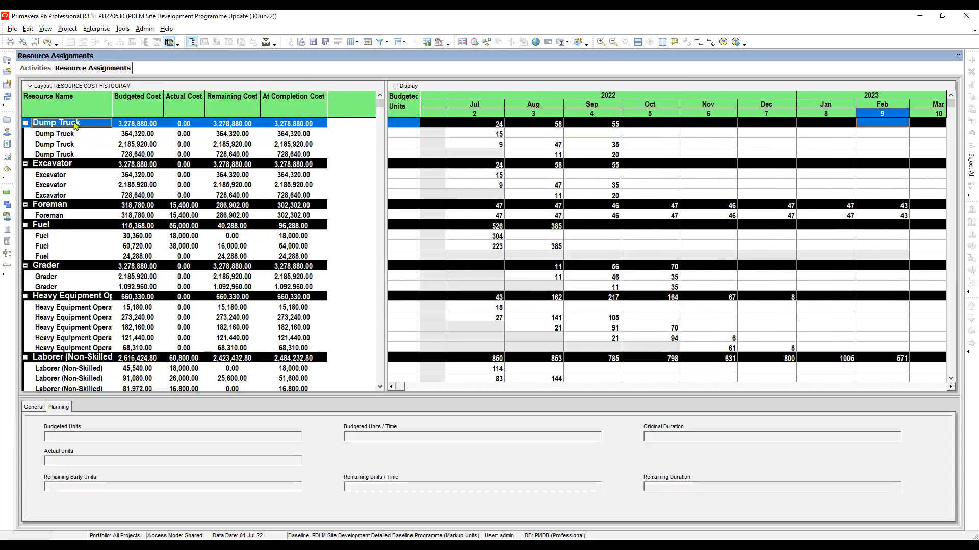
pyautogui.click(25, 123)
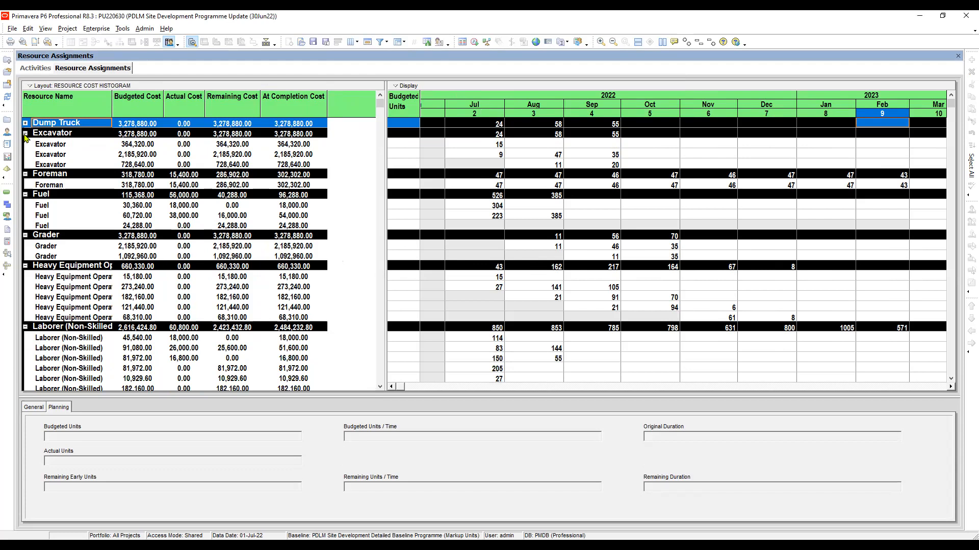
pyautogui.click(25, 133)
pyautogui.click(25, 144)
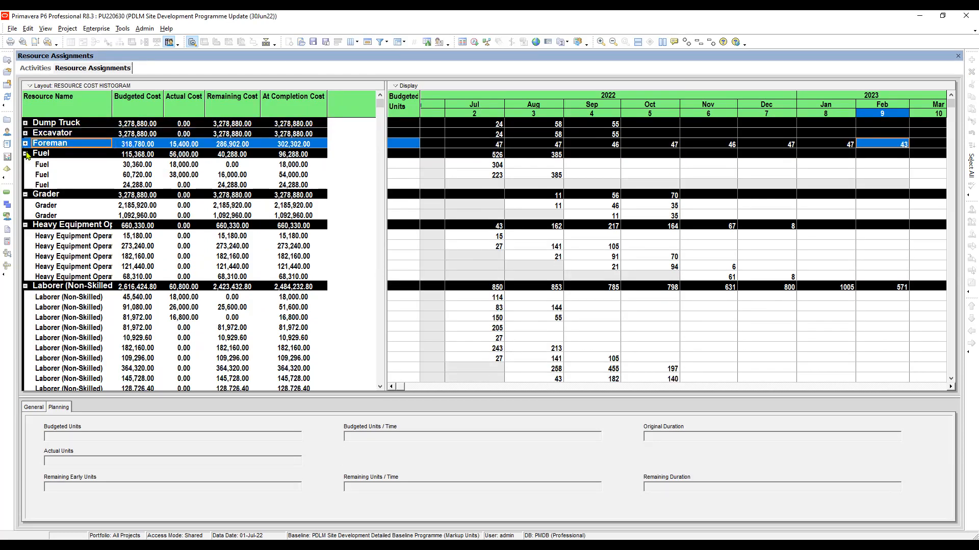
pyautogui.click(25, 154)
pyautogui.click(25, 164)
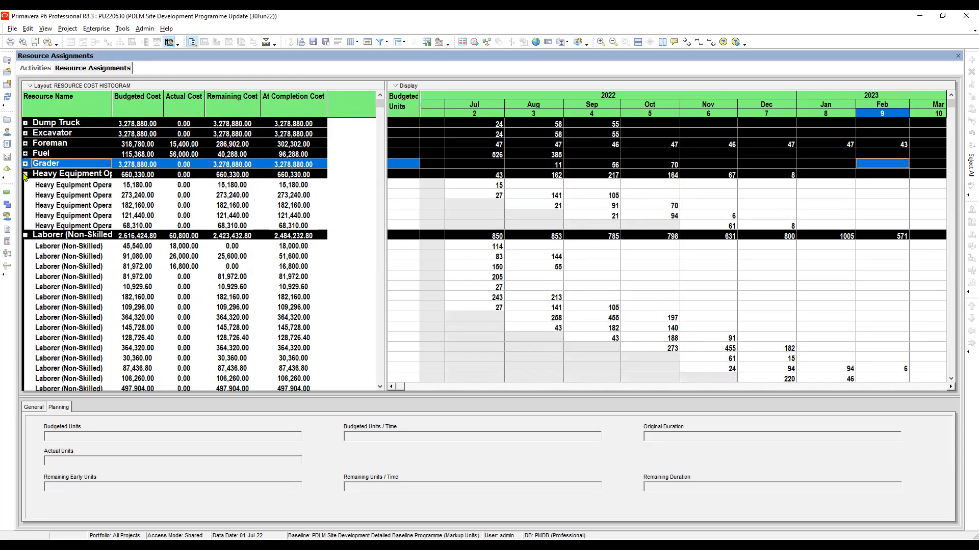
pyautogui.click(25, 175)
pyautogui.click(25, 185)
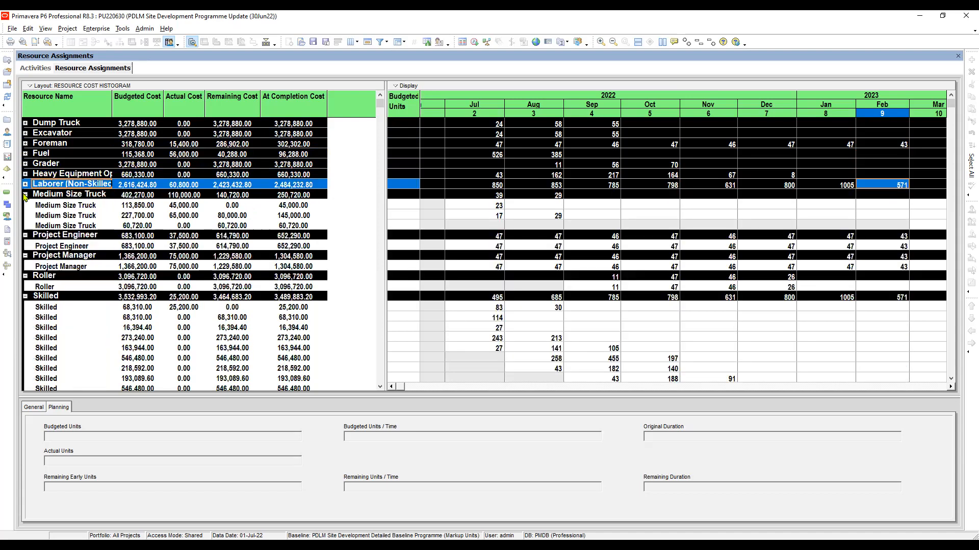
pyautogui.click(27, 195)
pyautogui.click(25, 194)
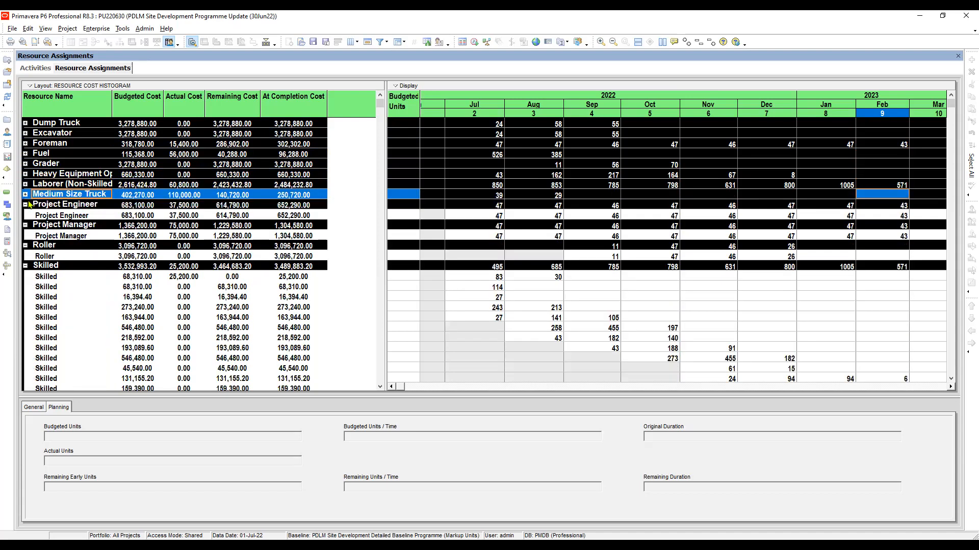
pyautogui.click(25, 205)
pyautogui.click(25, 215)
pyautogui.click(25, 225)
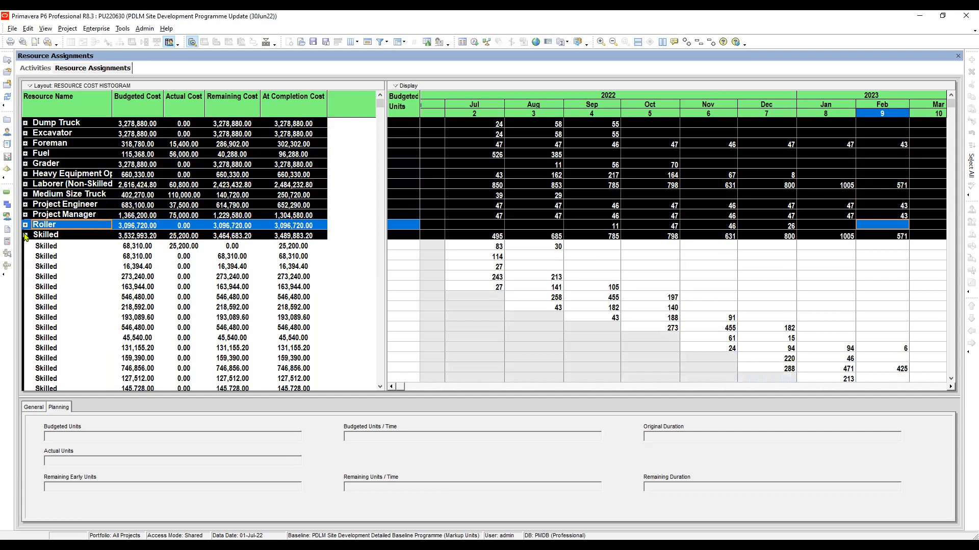
pyautogui.click(25, 236)
pyautogui.click(26, 245)
pyautogui.click(26, 256)
pyautogui.click(26, 256)
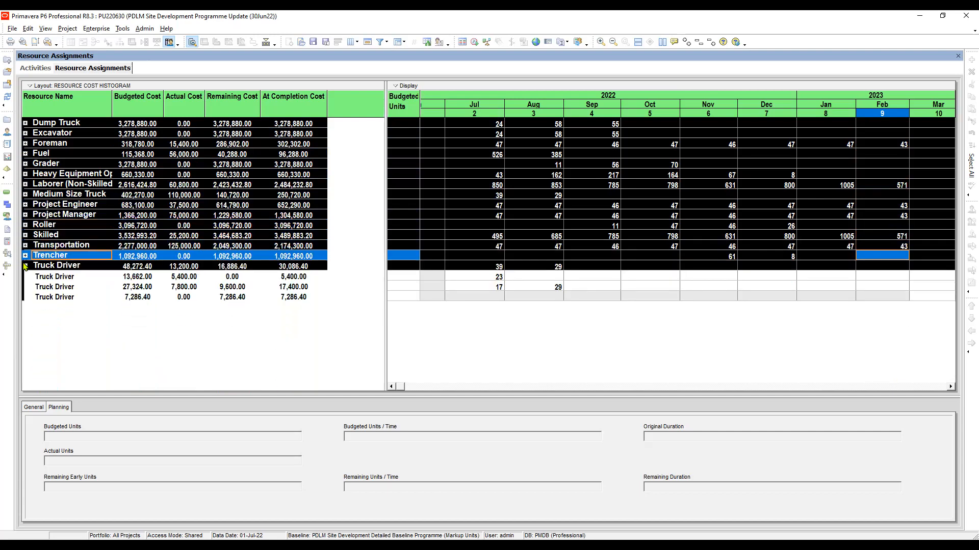
pyautogui.click(26, 266)
pyautogui.click(25, 266)
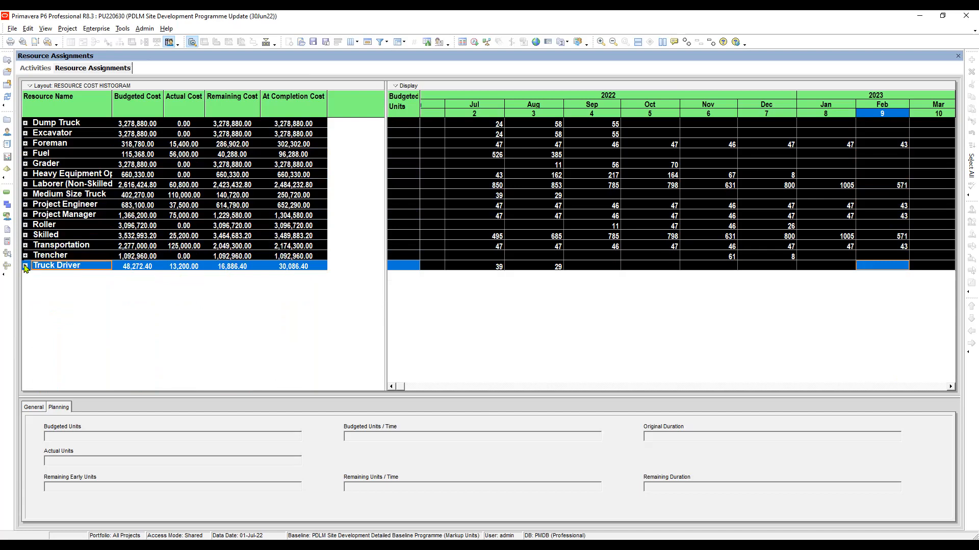
pyautogui.click(66, 126)
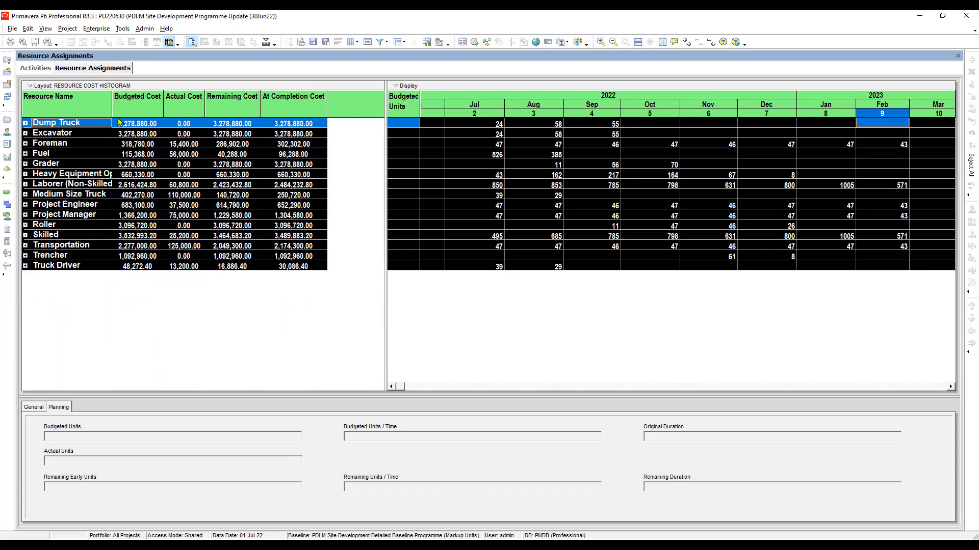
pyautogui.click(70, 134)
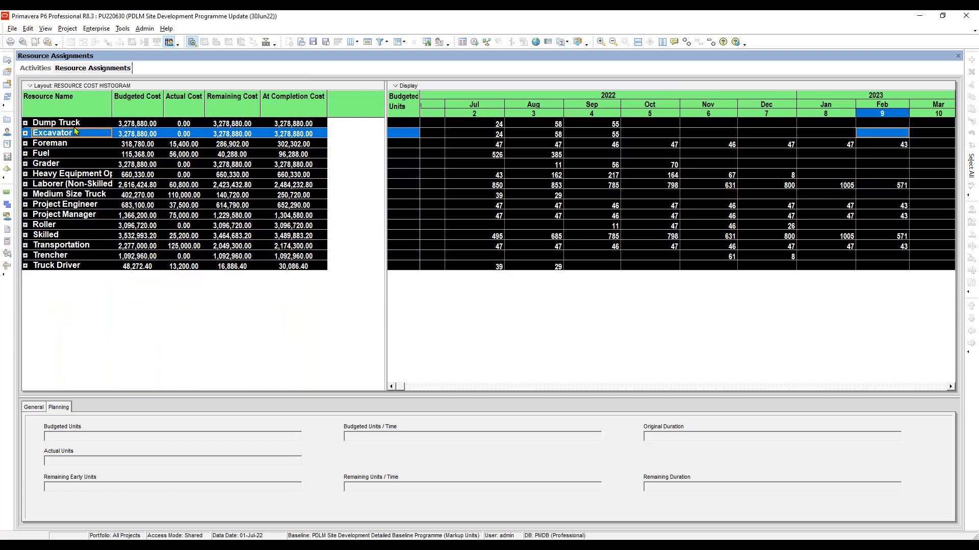
pyautogui.click(75, 127)
pyautogui.click(67, 137)
# Step: Add Resource ID Name as the grouping above Resource Name, with Title and ID / Code hidden in its bands
pyautogui.click(399, 44)
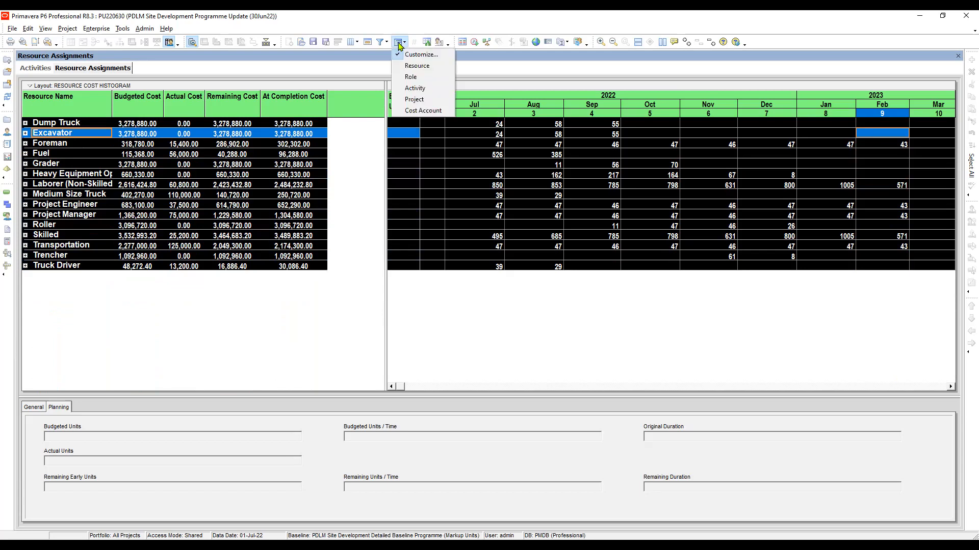
pyautogui.click(420, 55)
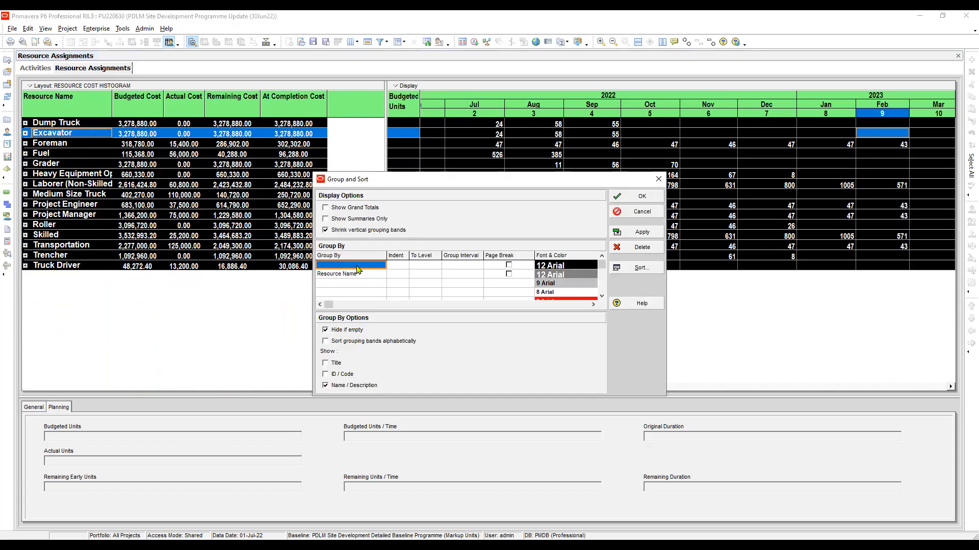
pyautogui.click(360, 266)
pyautogui.click(361, 266)
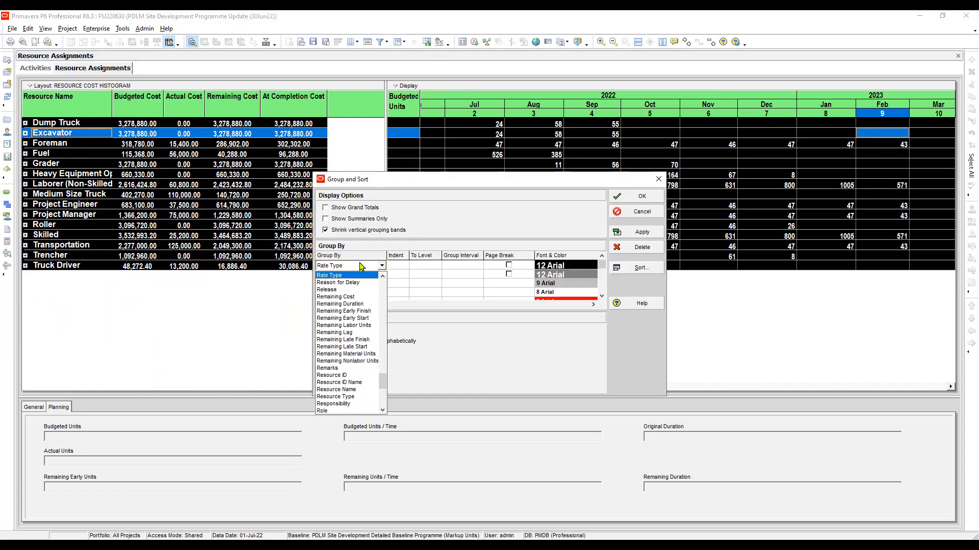
pyautogui.click(360, 382)
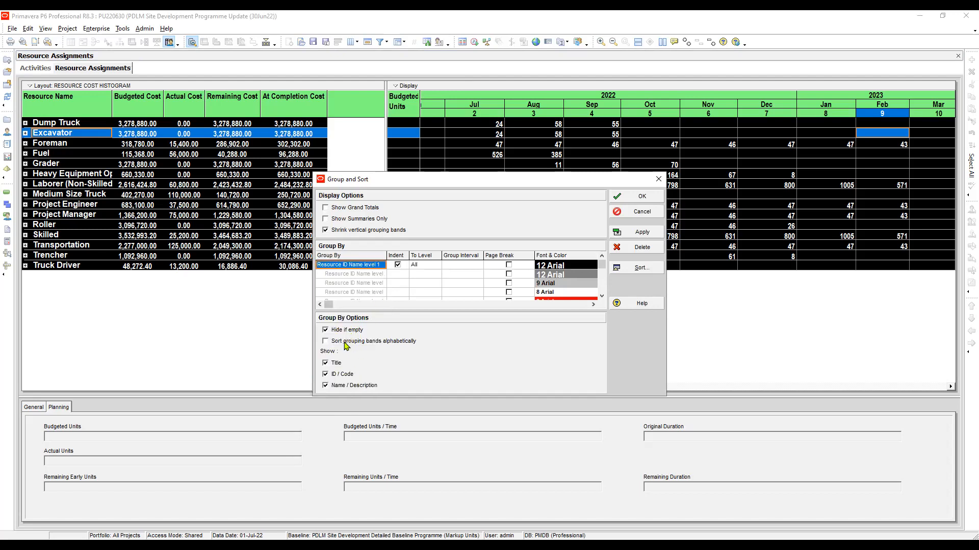
pyautogui.click(326, 363)
pyautogui.click(325, 374)
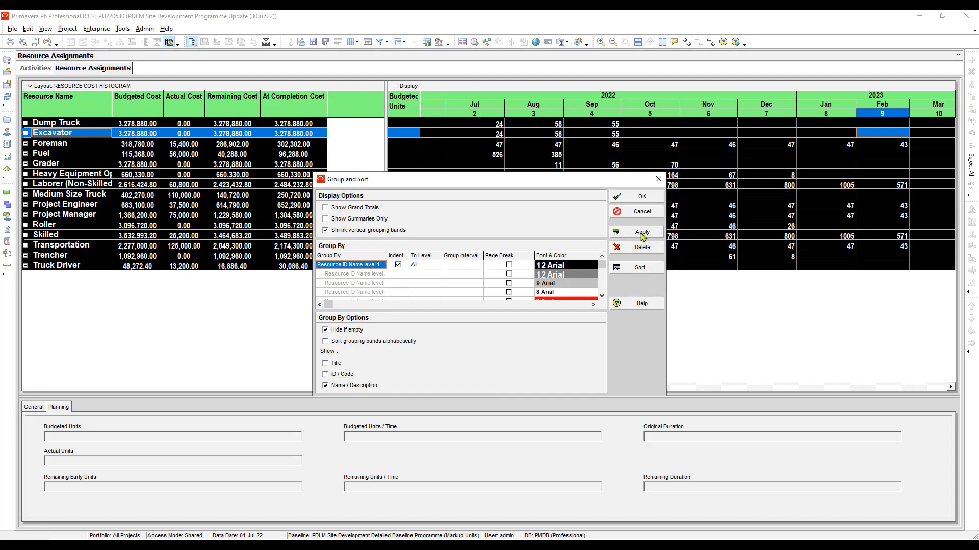
# Step: Limit the Resource ID Name grouping to level 3
pyautogui.click(416, 266)
pyautogui.click(415, 266)
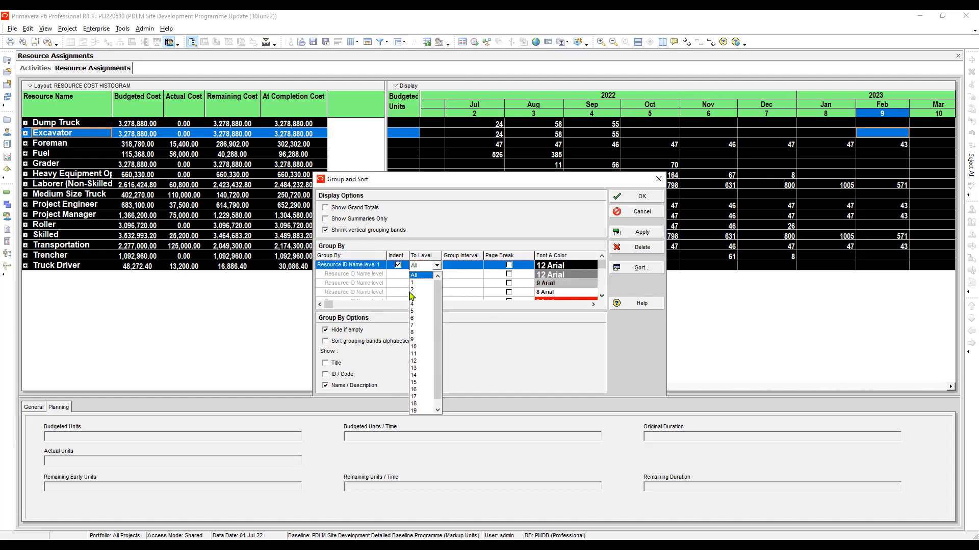
pyautogui.click(416, 298)
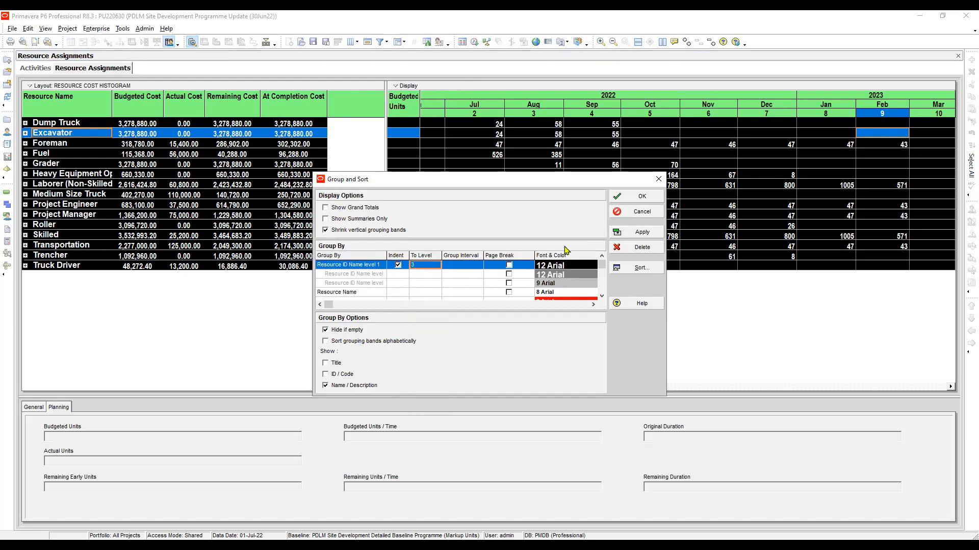
pyautogui.click(355, 295)
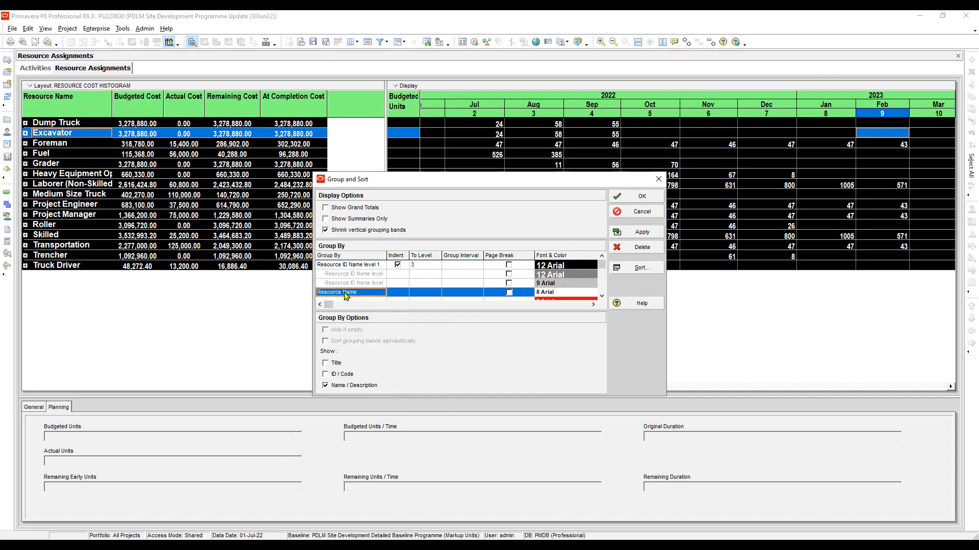
pyautogui.click(347, 283)
pyautogui.click(352, 294)
pyautogui.click(360, 265)
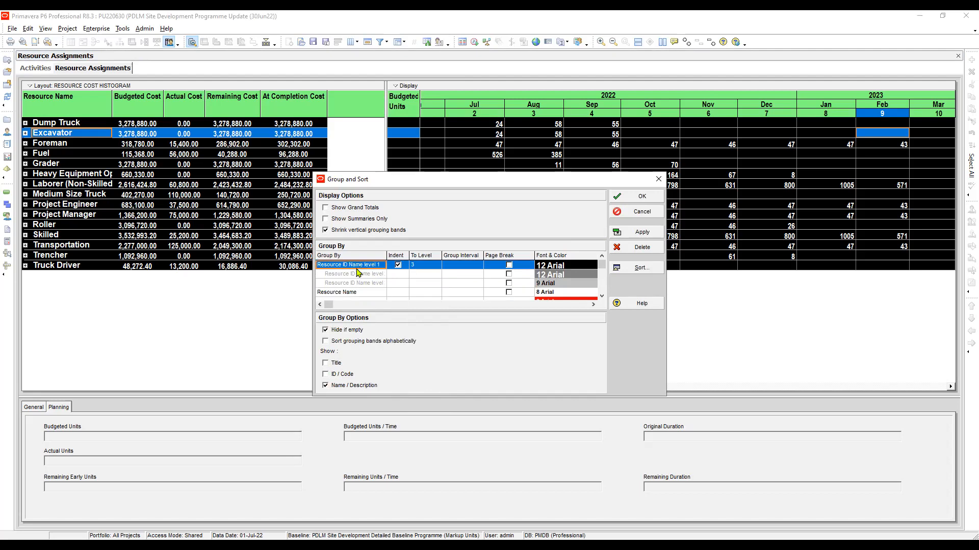
pyautogui.click(350, 293)
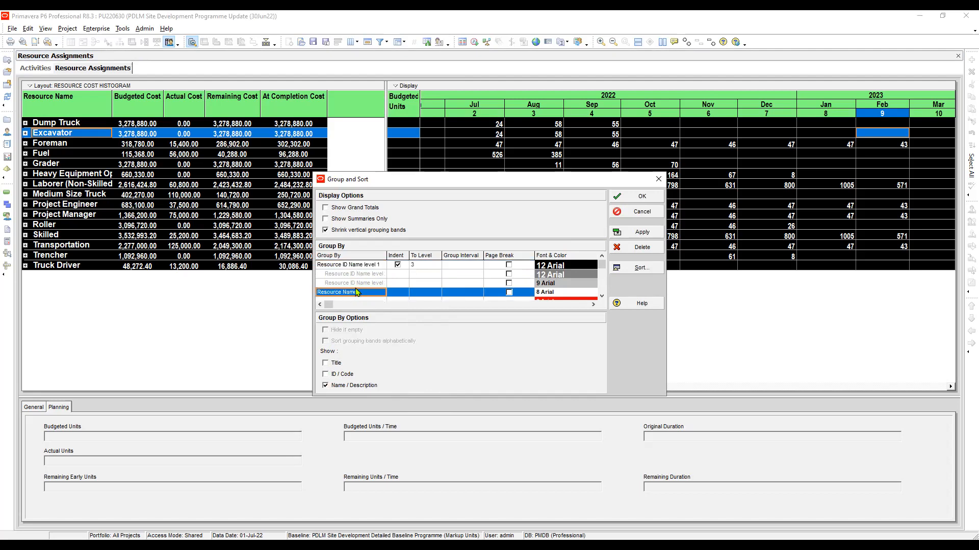
pyautogui.click(359, 268)
pyautogui.click(351, 294)
pyautogui.click(359, 267)
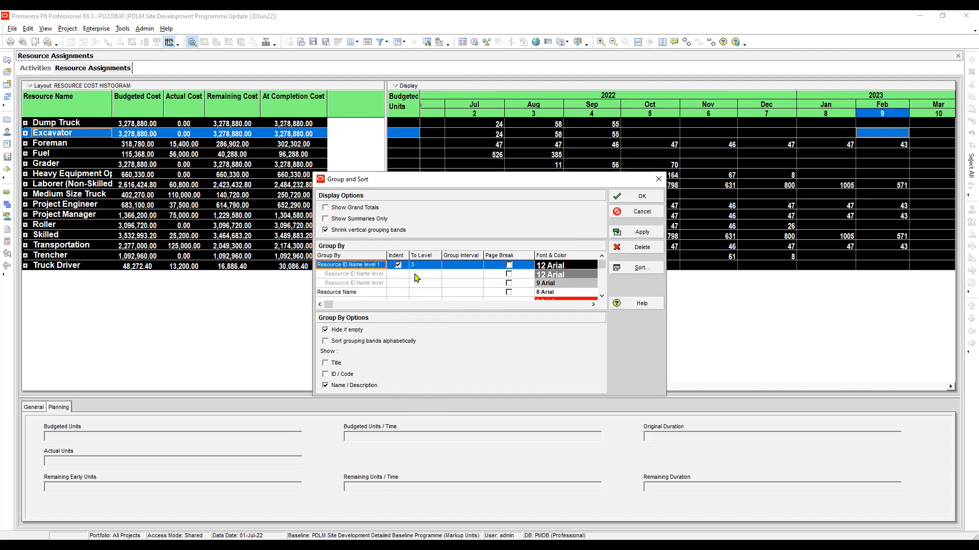
# Step: Apply the new grouping to the resource assignments table and close the grouping settings
pyautogui.click(641, 233)
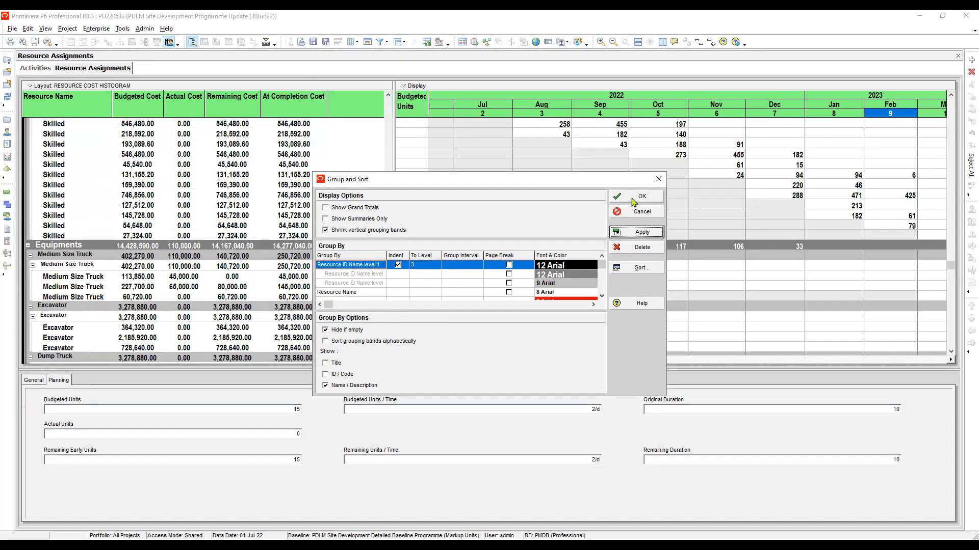
pyautogui.click(633, 199)
# Step: Widen the Resource Name column until the names fit in full and place it back before Budgeted Cost
pyautogui.moveTo(387, 273); pyautogui.dragTo(374, 84)
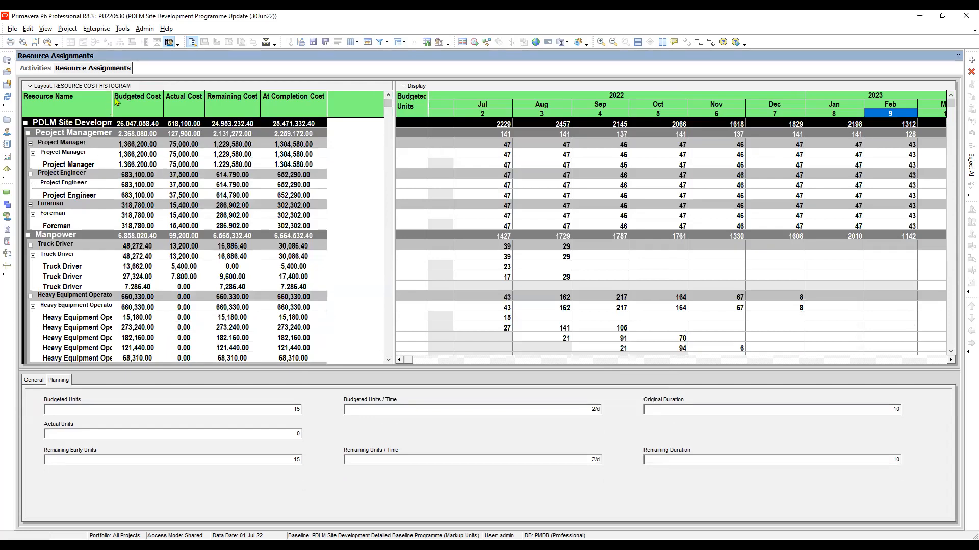
pyautogui.moveTo(112, 97); pyautogui.dragTo(206, 85)
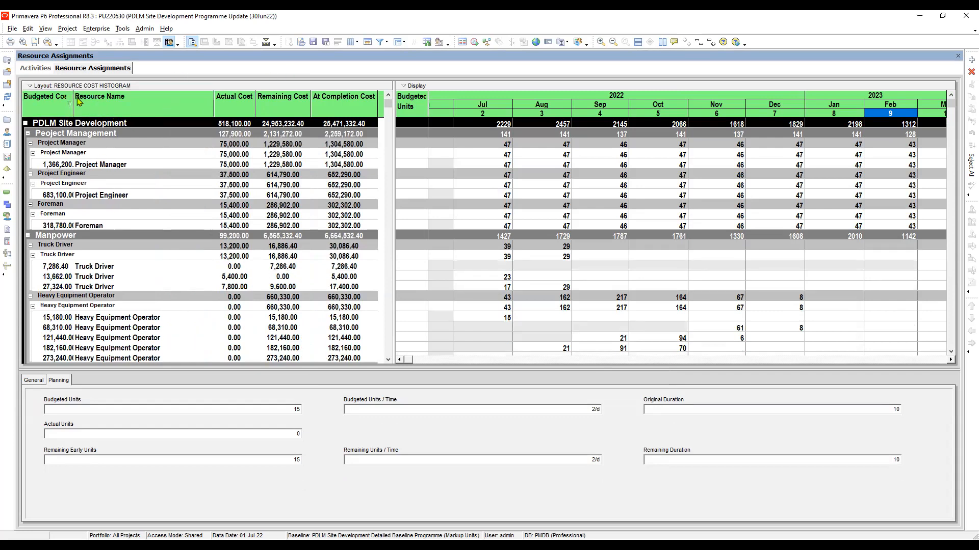
pyautogui.moveTo(106, 100); pyautogui.dragTo(62, 106)
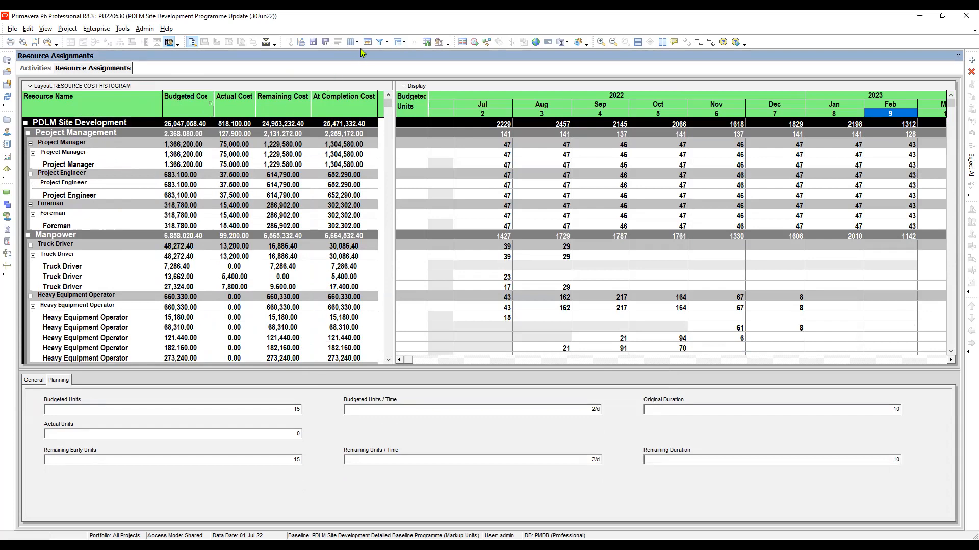
# Step: Set the first sort field of the resource assignments to Start in the group and sort settings
pyautogui.click(400, 44)
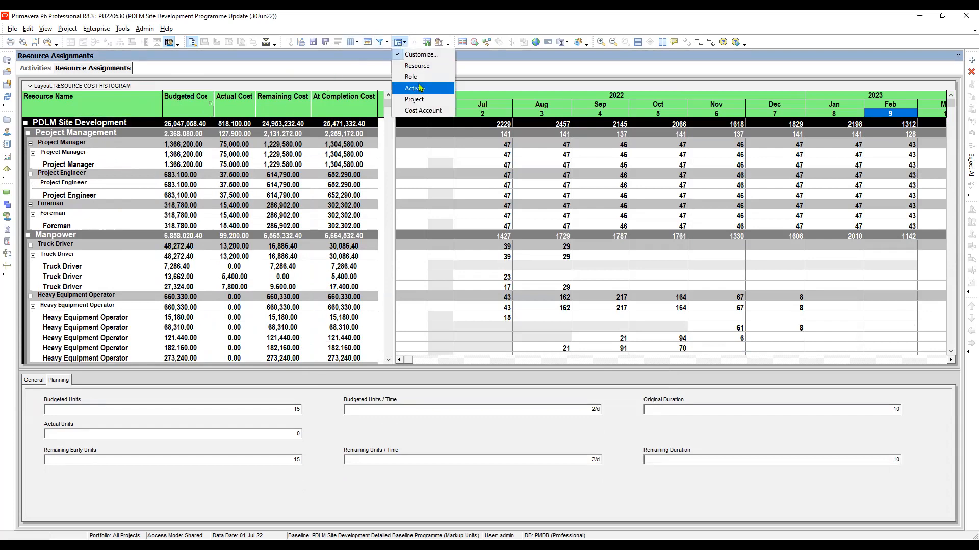
pyautogui.click(421, 55)
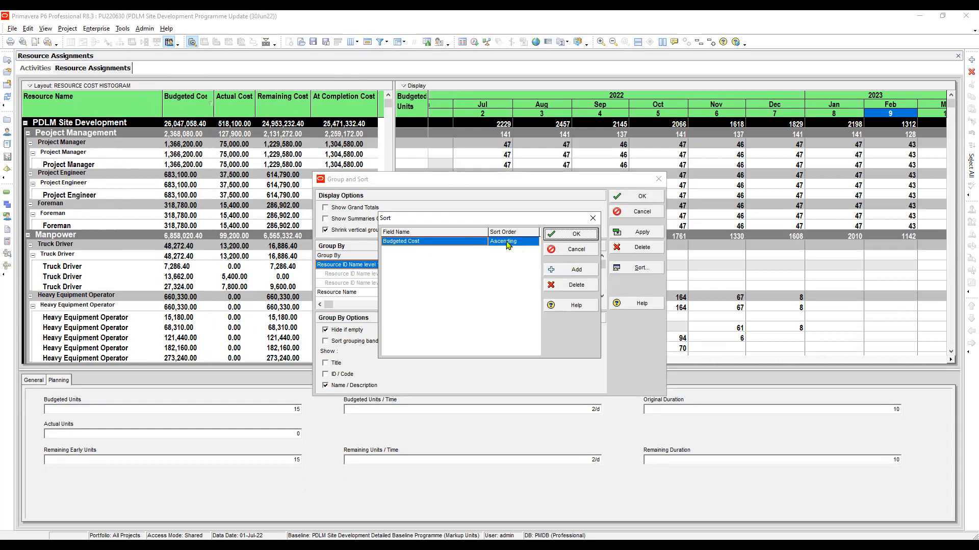
pyautogui.click(421, 245)
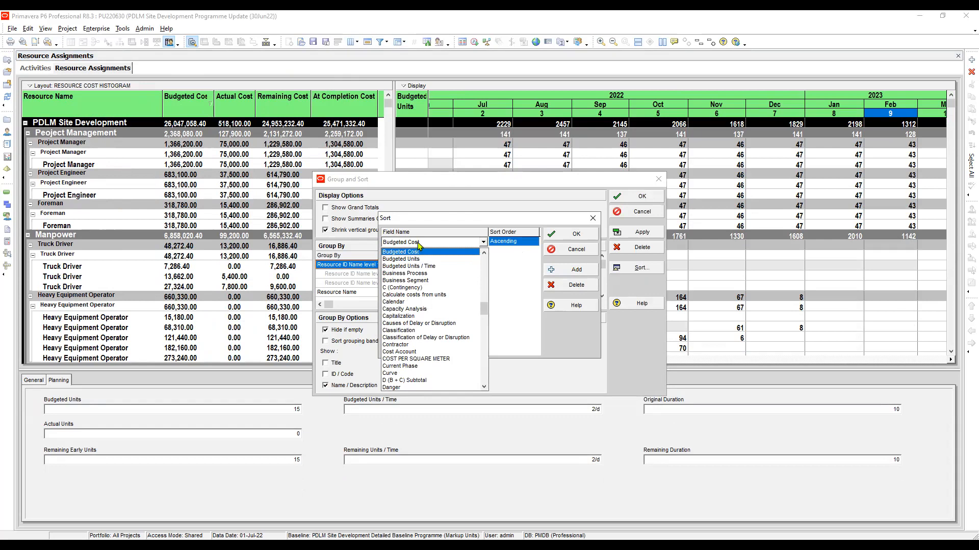
pyautogui.click(418, 244)
pyautogui.click(425, 244)
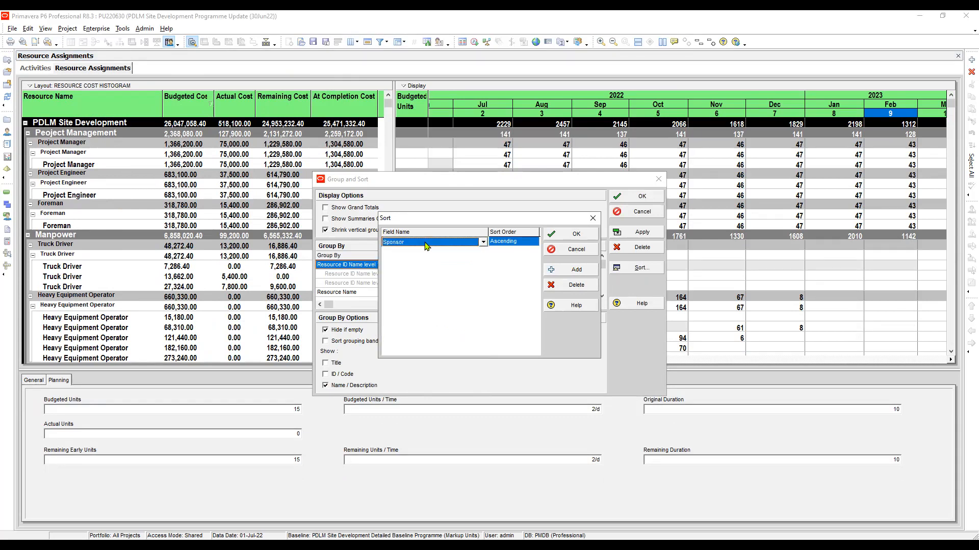
pyautogui.press('s')
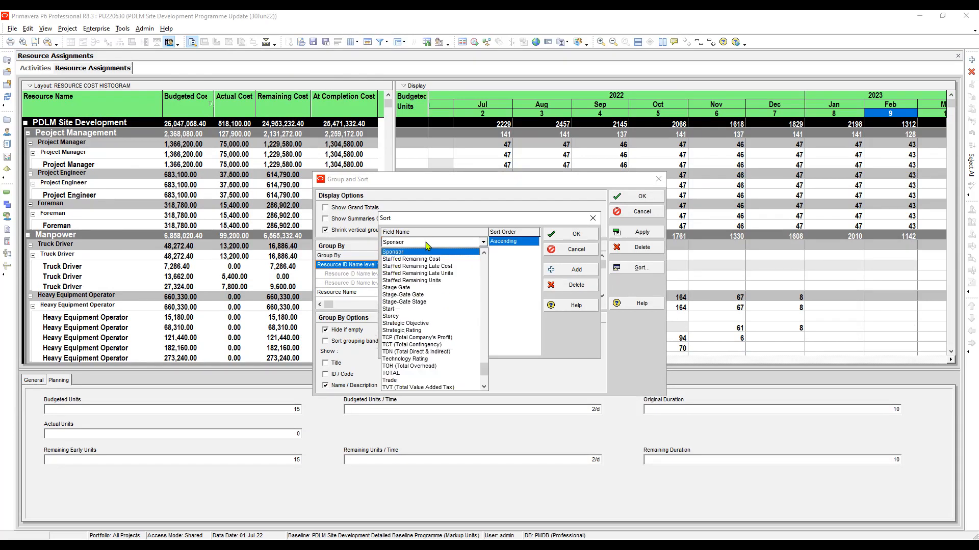
pyautogui.click(394, 309)
# Step: Add Finish as the second sort field in ascending order and apply the sorting to the table
pyautogui.click(576, 270)
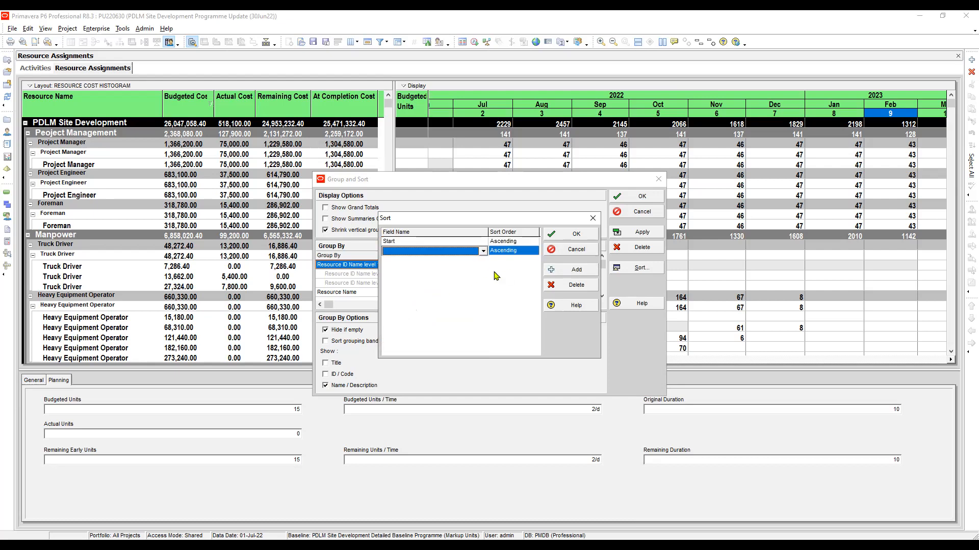
pyautogui.click(413, 252)
pyautogui.press('f')
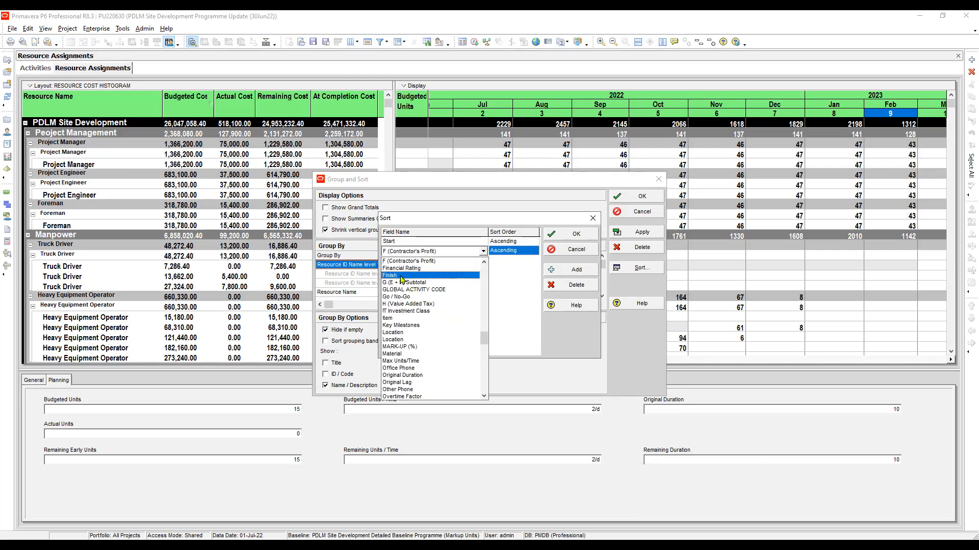
pyautogui.click(403, 277)
pyautogui.click(567, 237)
pyautogui.click(641, 232)
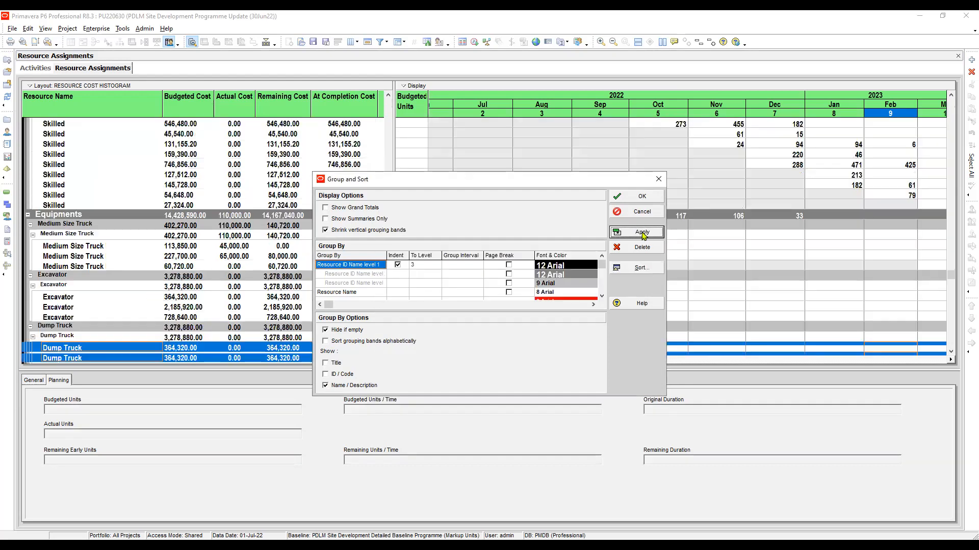
# Step: Close the group and sort settings and collapse all five resource bands under PDLM Site Development
pyautogui.click(642, 196)
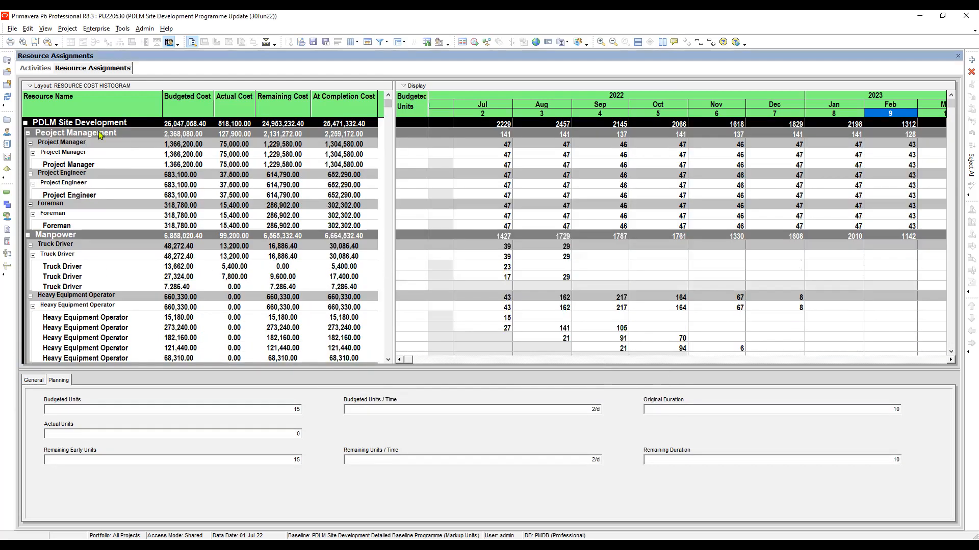
pyautogui.click(28, 135)
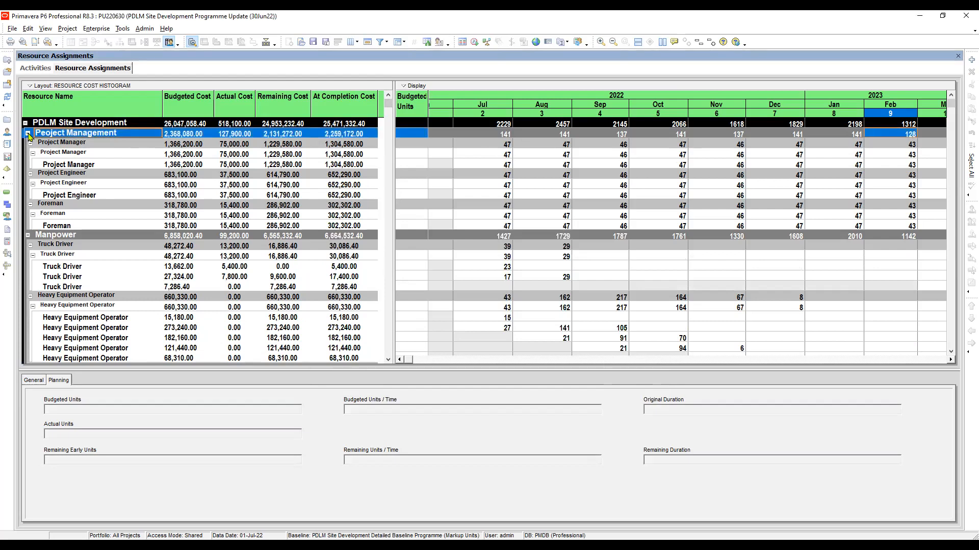
pyautogui.click(28, 134)
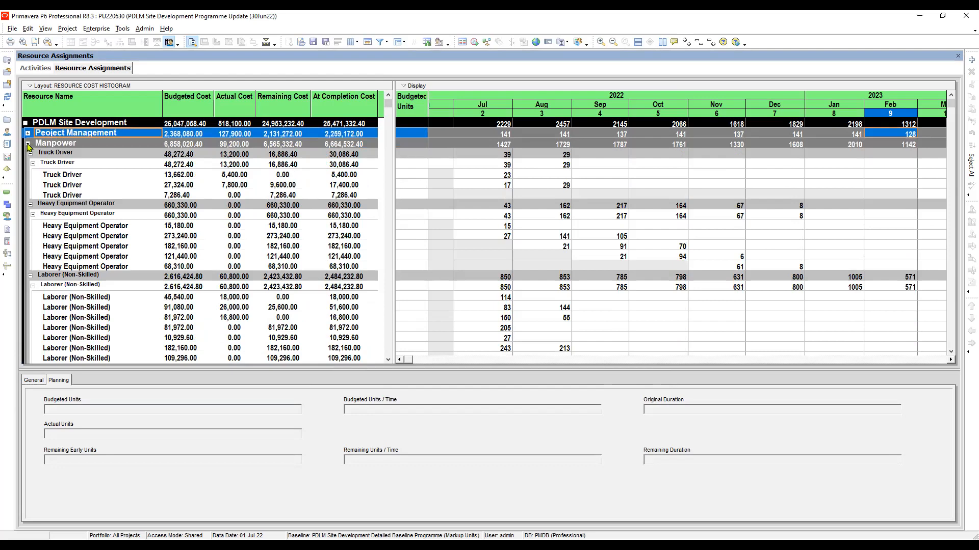
pyautogui.click(28, 144)
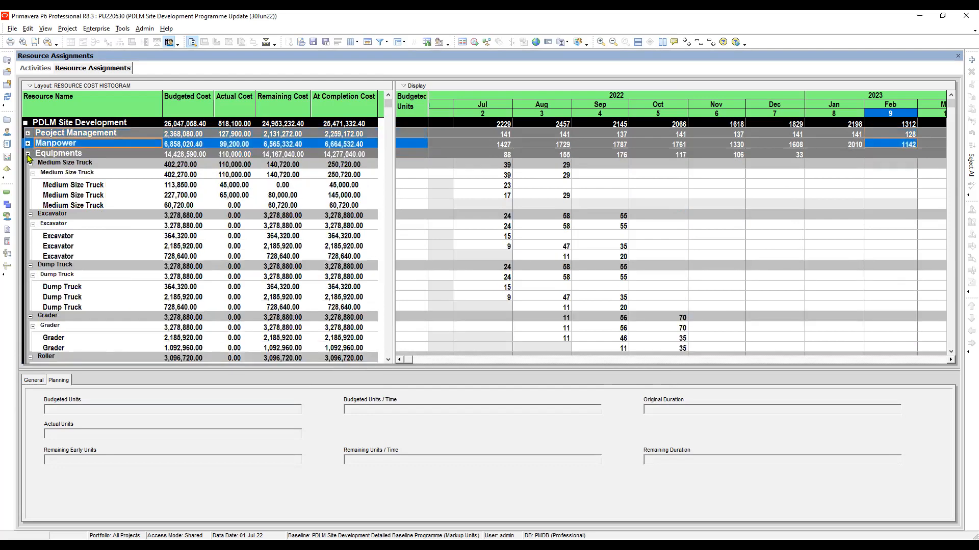
pyautogui.click(28, 154)
pyautogui.click(28, 154)
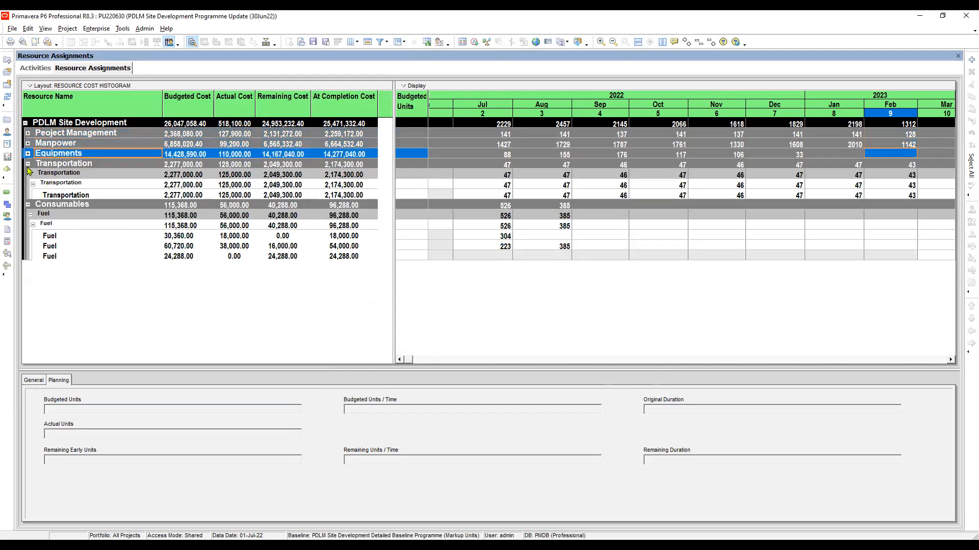
pyautogui.click(28, 164)
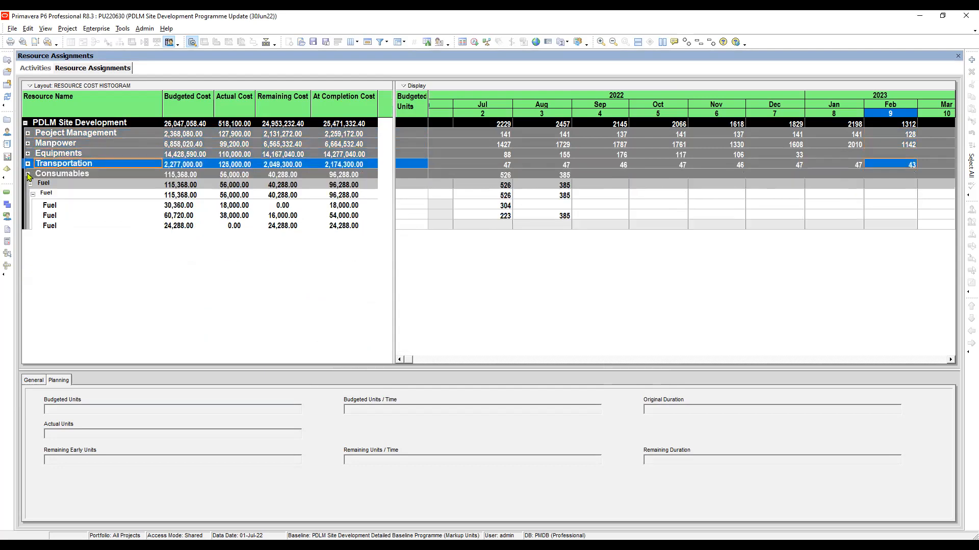
pyautogui.click(29, 176)
pyautogui.click(99, 136)
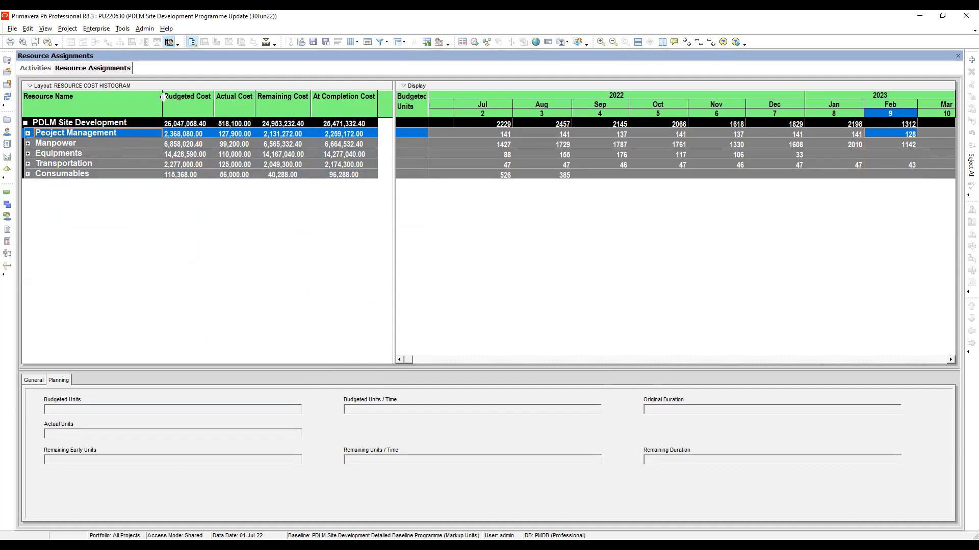
# Step: Narrow the Resource Name column and shrink the table pane to the width of its columns
pyautogui.moveTo(162, 96); pyautogui.dragTo(132, 96)
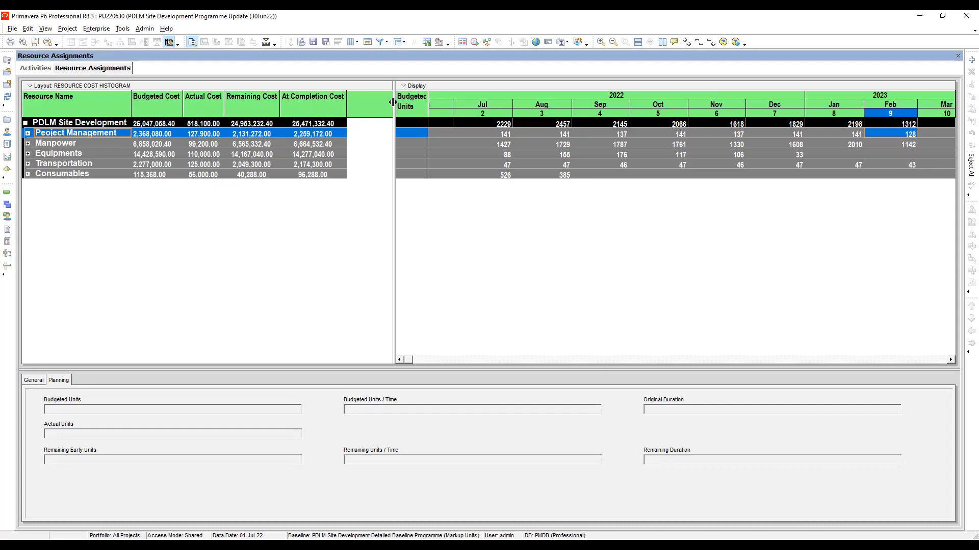
pyautogui.moveTo(395, 102); pyautogui.dragTo(353, 102)
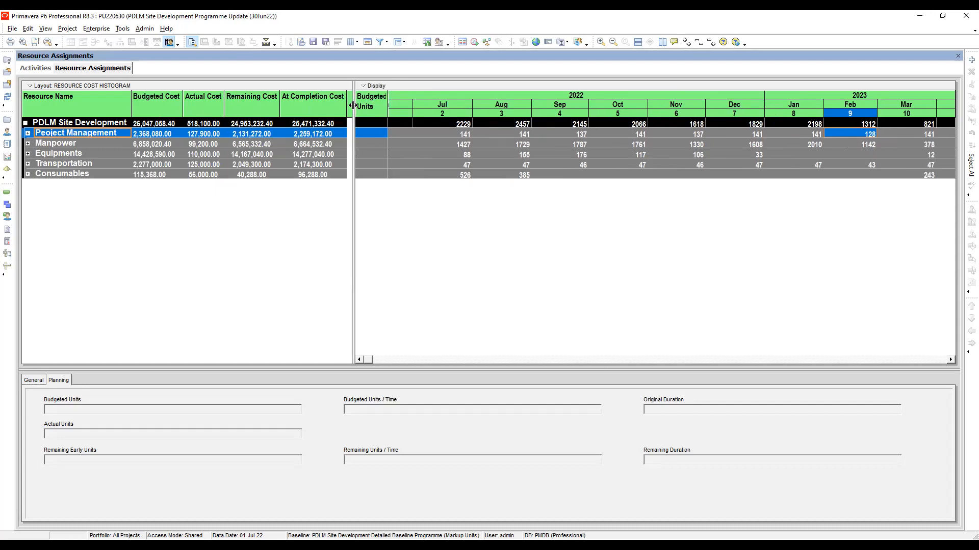
# Step: Fit the Budgeted Units column to its heading and narrow the timescale months until April 2023 fits in view
pyautogui.doubleClick(387, 95)
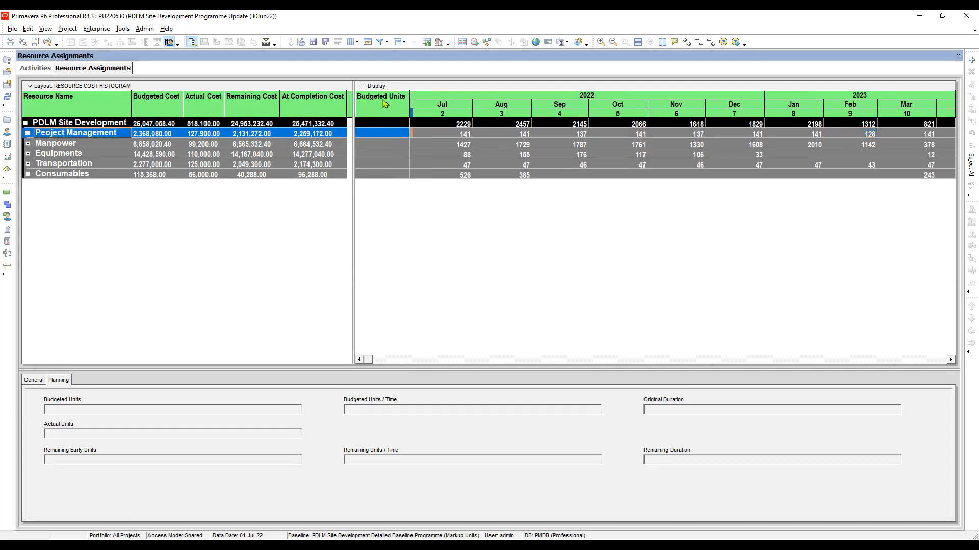
pyautogui.click(396, 143)
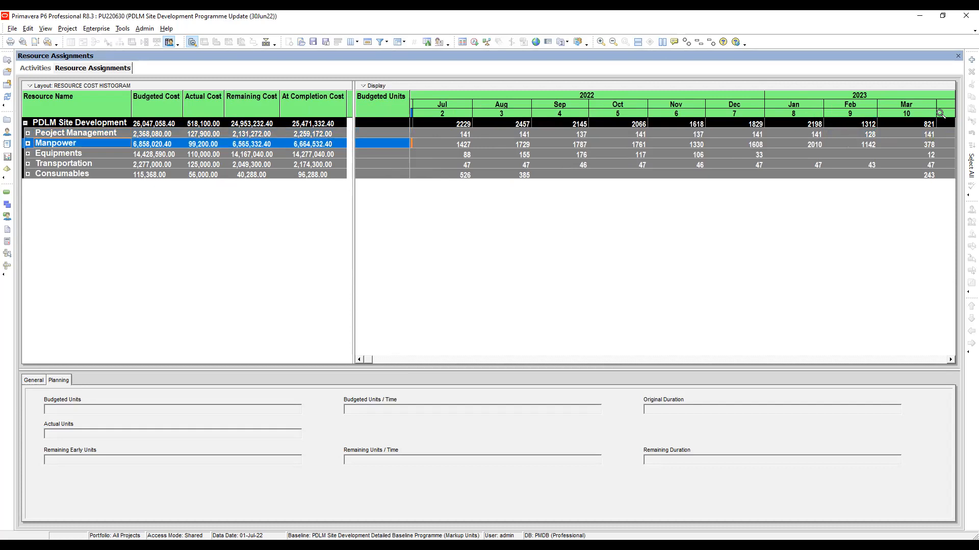
pyautogui.moveTo(944, 114); pyautogui.dragTo(908, 124)
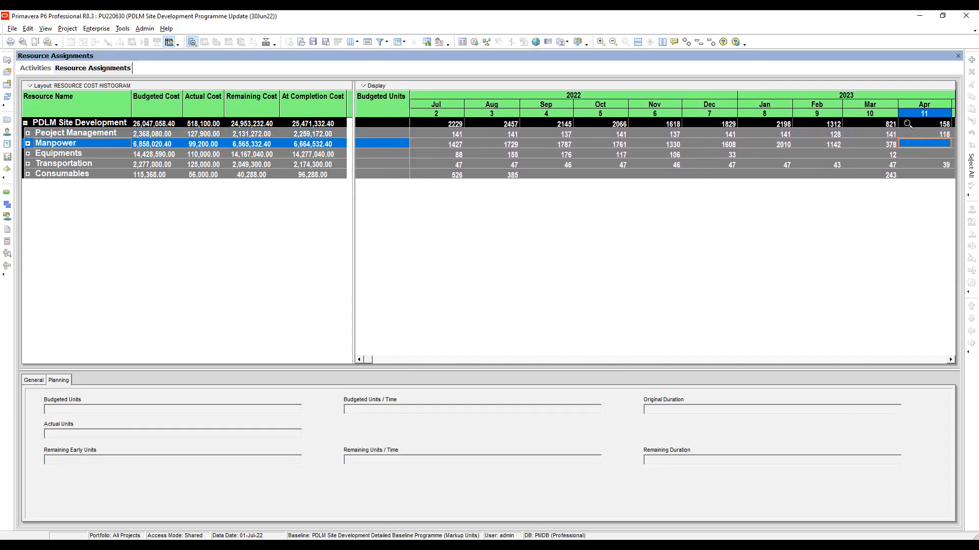
pyautogui.click(868, 133)
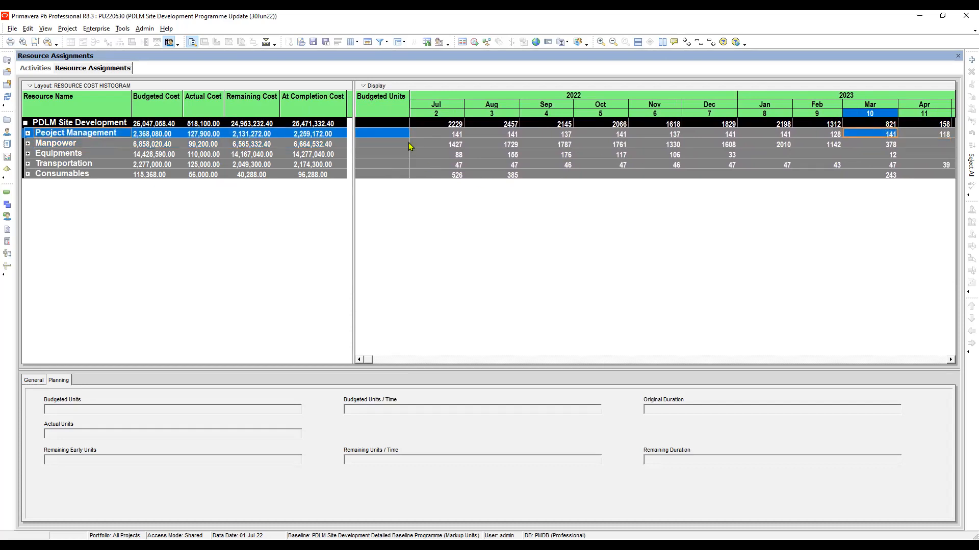
# Step: Open the customization of the spreadsheet fields and remove Budgeted Units from the selected options
pyautogui.click(546, 143)
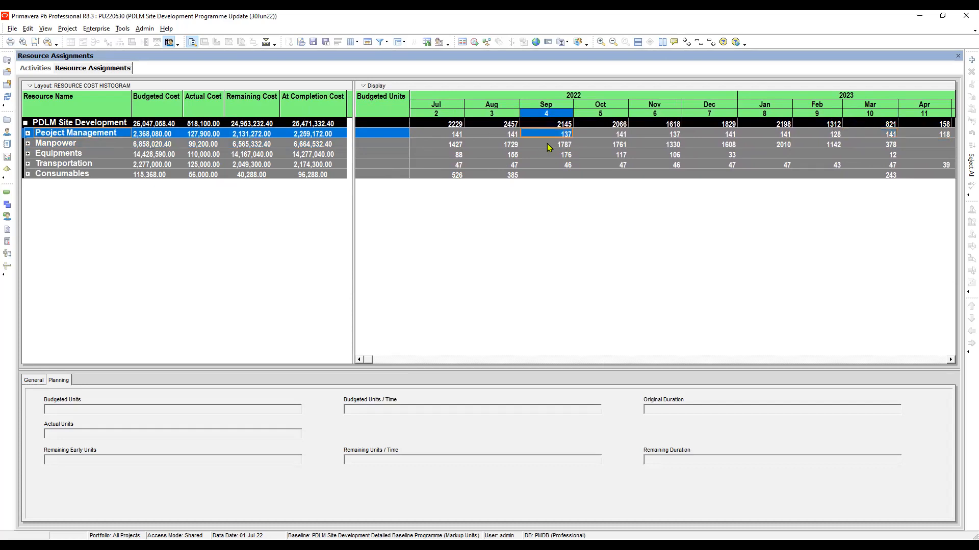
pyautogui.rightClick(547, 143)
pyautogui.moveTo(606, 203)
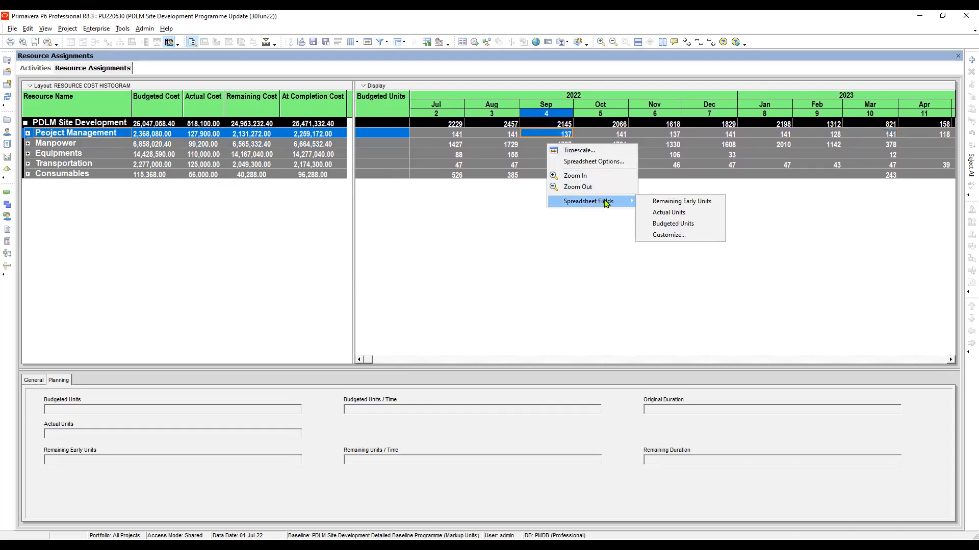
pyautogui.click(669, 235)
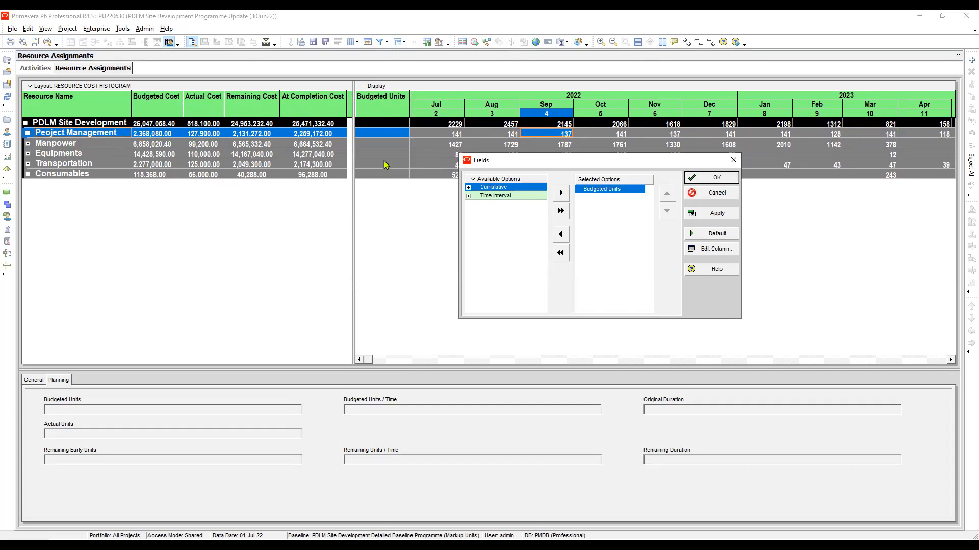
pyautogui.click(468, 195)
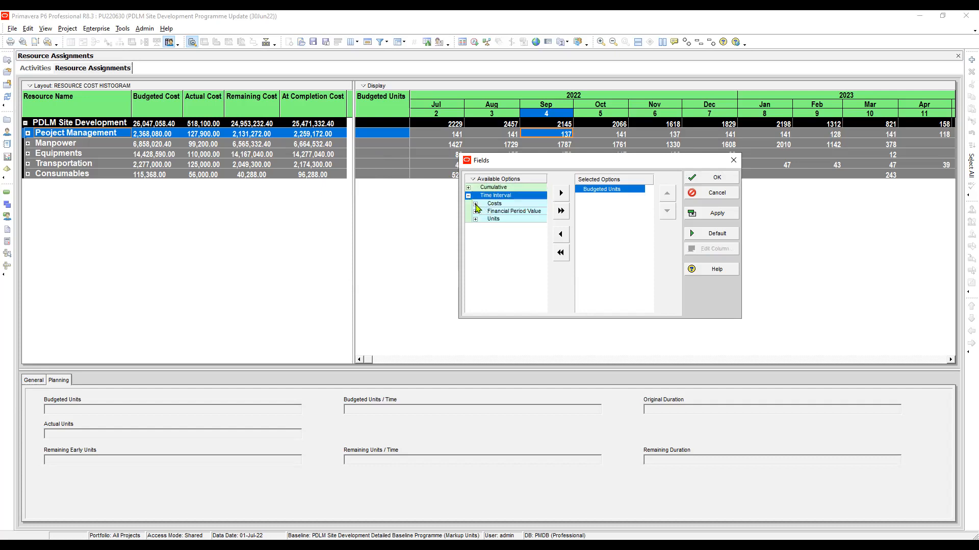
pyautogui.click(475, 204)
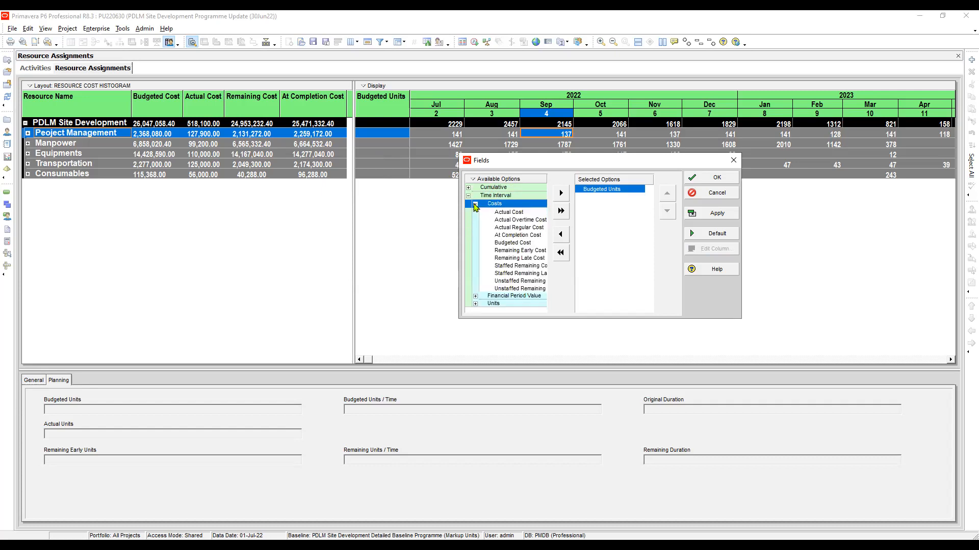
pyautogui.click(518, 214)
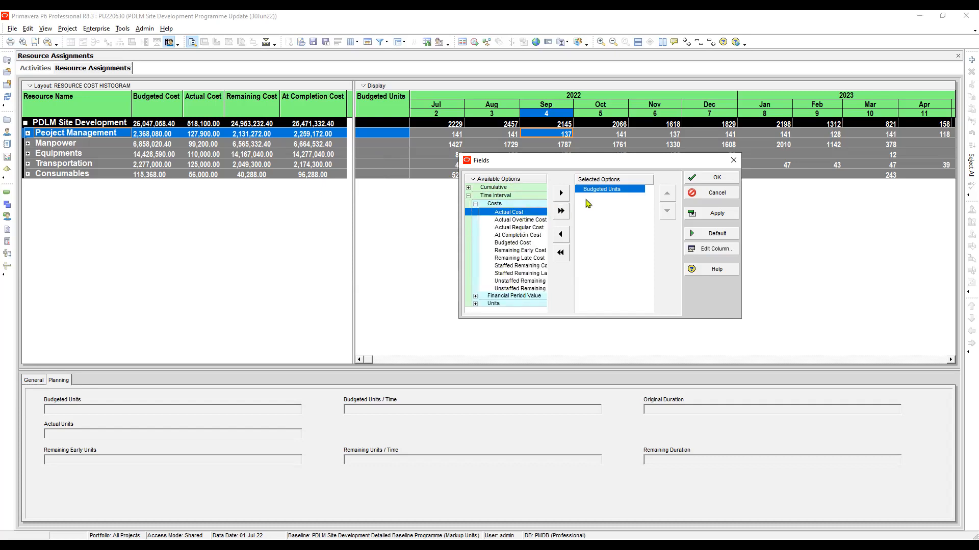
pyautogui.click(560, 235)
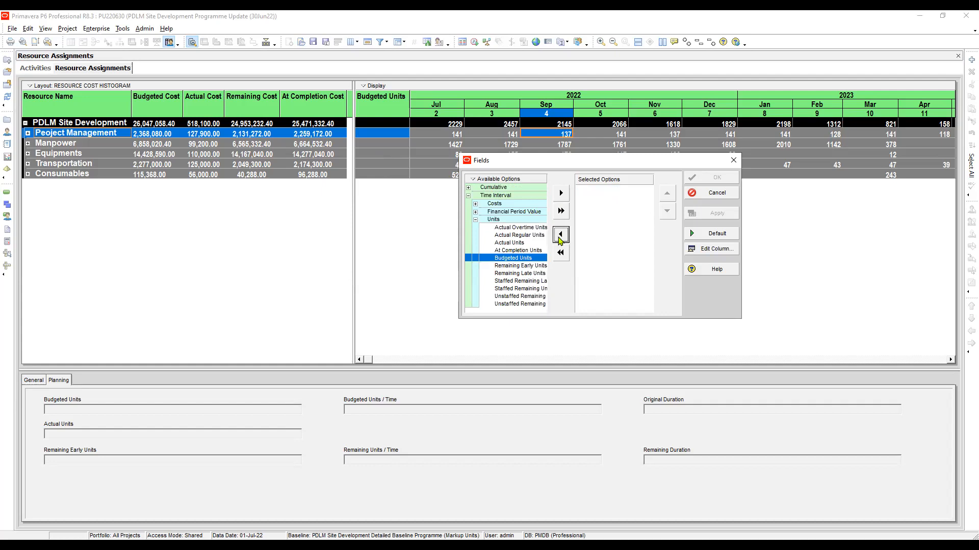
# Step: Add the time interval costs Actual Cost, At Completion Cost and Budgeted Cost to the selected spreadsheet fields
pyautogui.click(477, 205)
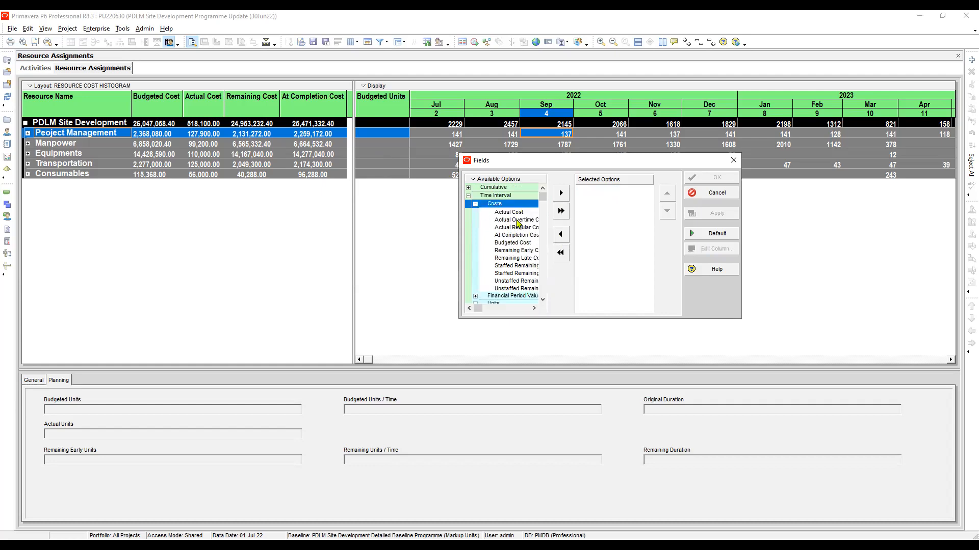
pyautogui.click(517, 213)
pyautogui.click(561, 193)
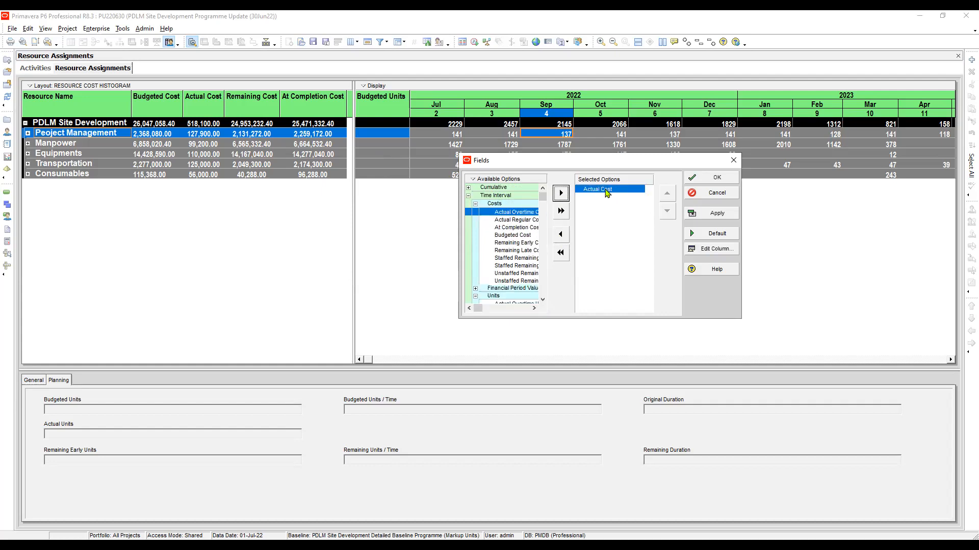
pyautogui.click(517, 228)
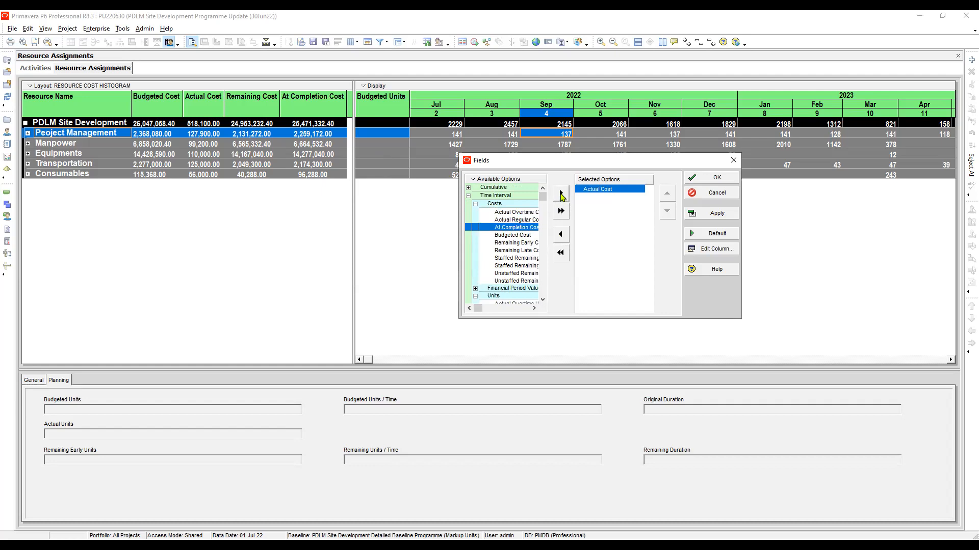
pyautogui.click(561, 194)
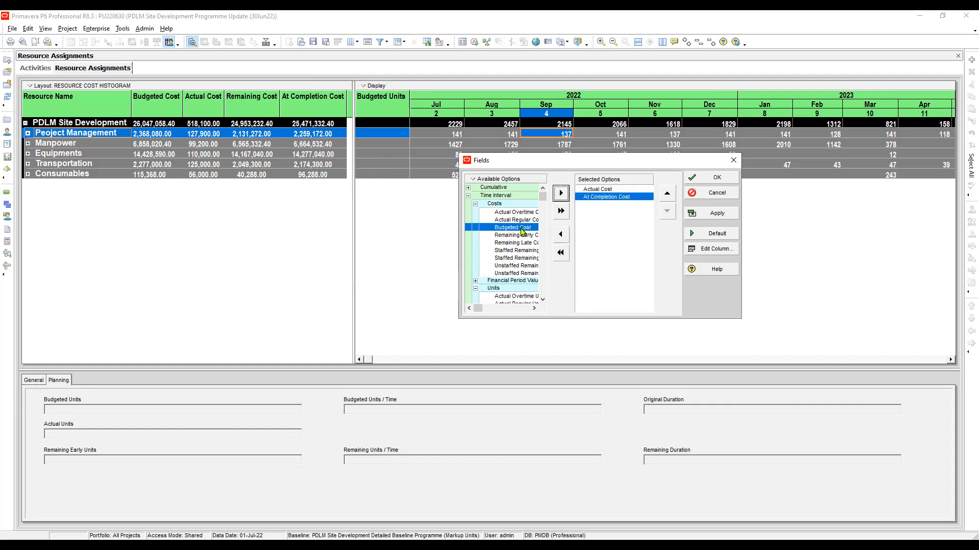
pyautogui.click(561, 194)
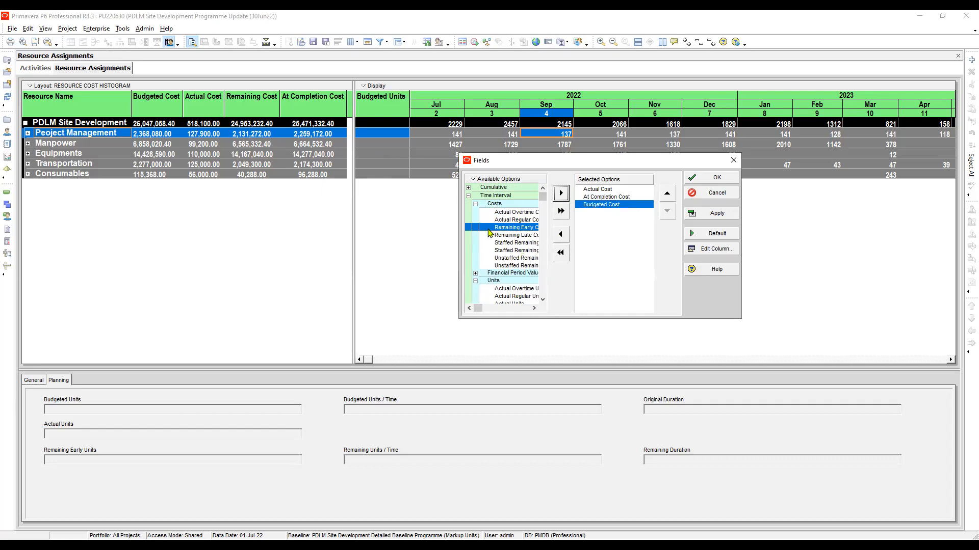
# Step: Widen the Fields dialog and add Remaining Early Cost and Remaining Late Cost to the selected options
pyautogui.moveTo(457, 224); pyautogui.dragTo(364, 235)
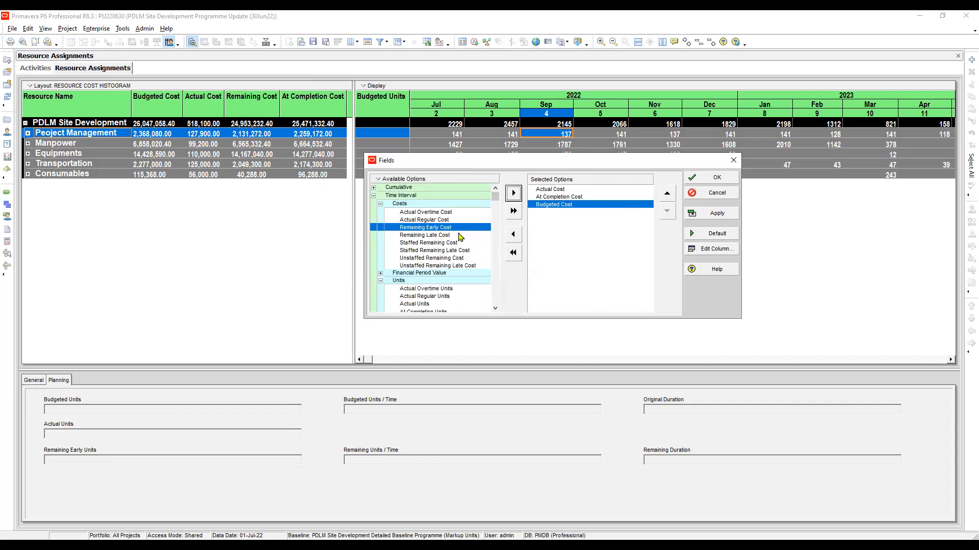
pyautogui.click(513, 193)
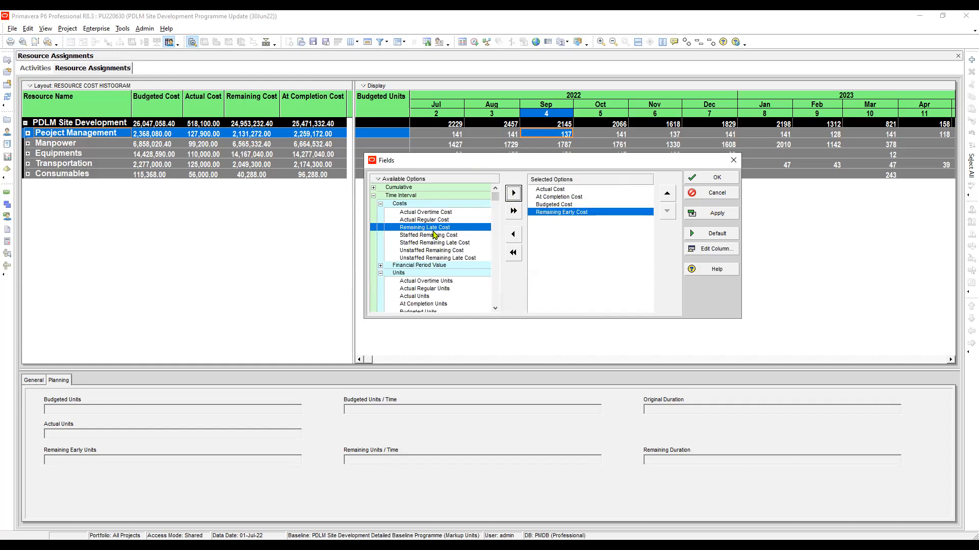
pyautogui.click(514, 194)
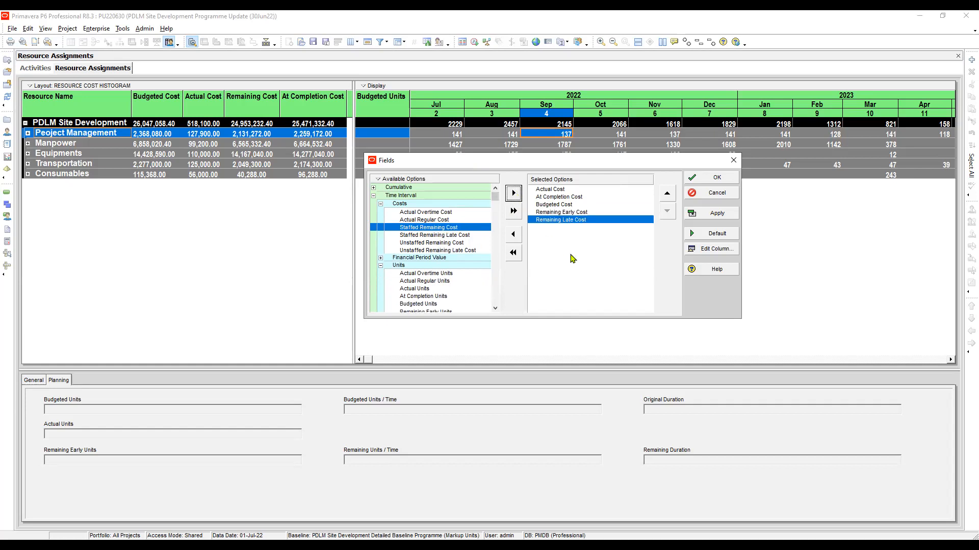
pyautogui.click(453, 251)
pyautogui.click(583, 213)
pyautogui.click(581, 219)
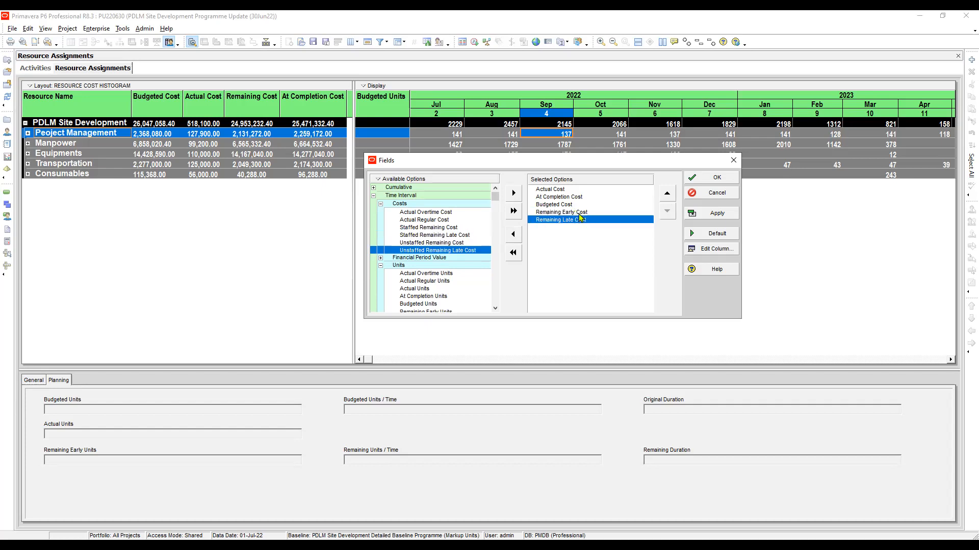
pyautogui.click(579, 214)
pyautogui.click(584, 222)
pyautogui.click(568, 214)
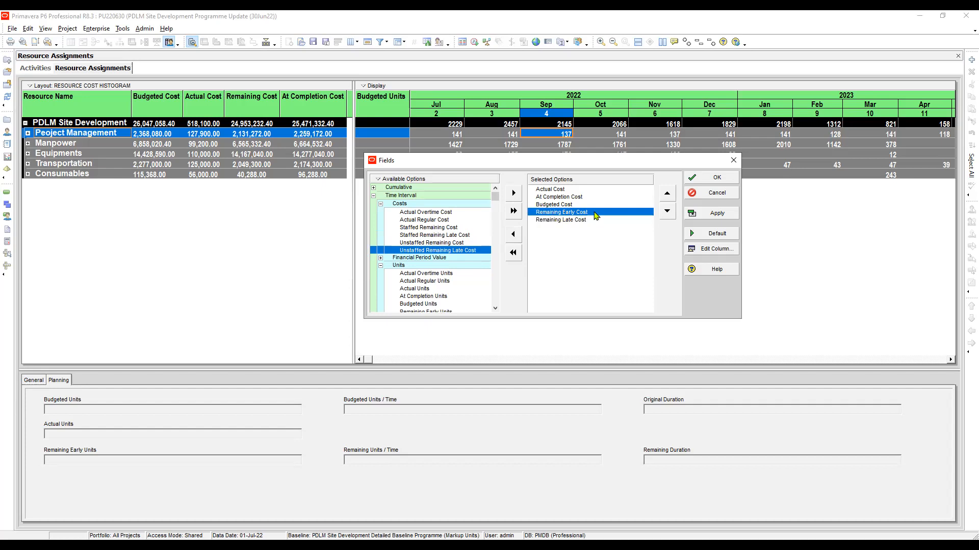
pyautogui.click(594, 219)
pyautogui.click(596, 213)
pyautogui.click(589, 221)
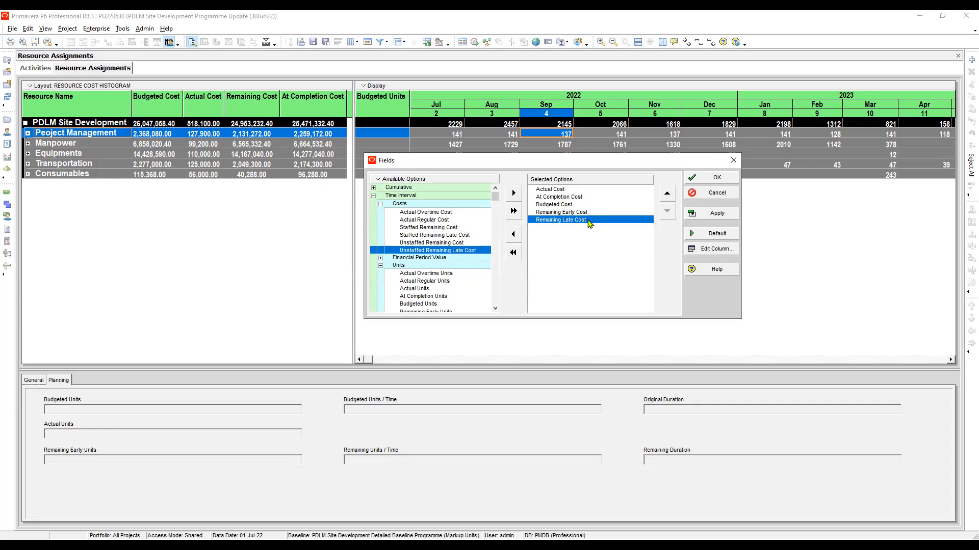
pyautogui.click(594, 212)
pyautogui.click(587, 220)
pyautogui.click(592, 212)
pyautogui.click(589, 221)
# Step: Reorder the selected spreadsheet fields so that Budgeted Cost comes first and At Completion Cost comes last
pyautogui.click(564, 198)
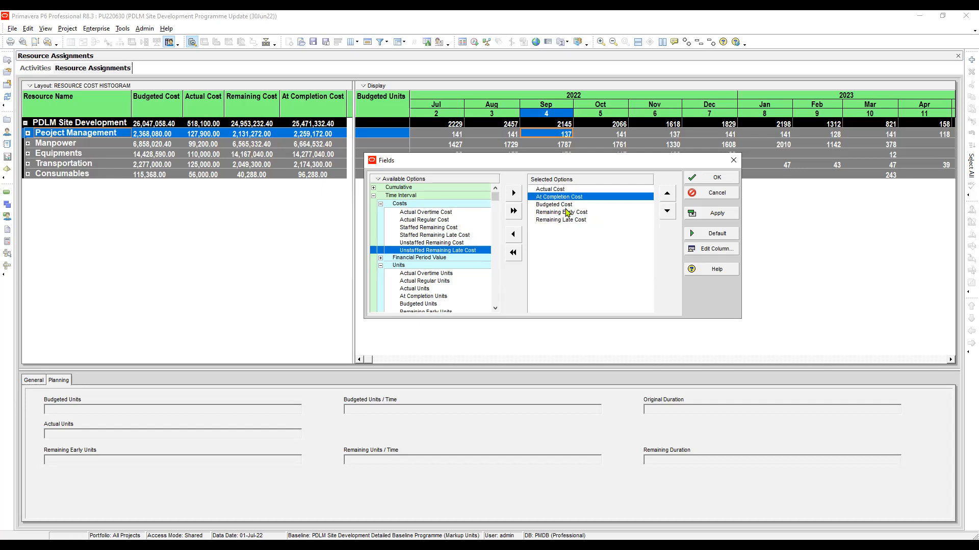
pyautogui.click(561, 205)
pyautogui.click(667, 193)
pyautogui.click(668, 196)
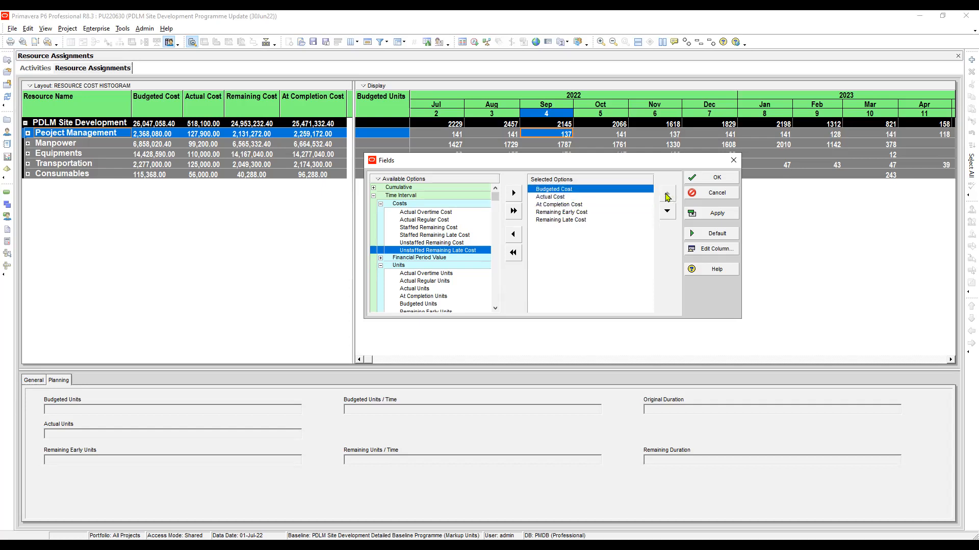
pyautogui.click(565, 205)
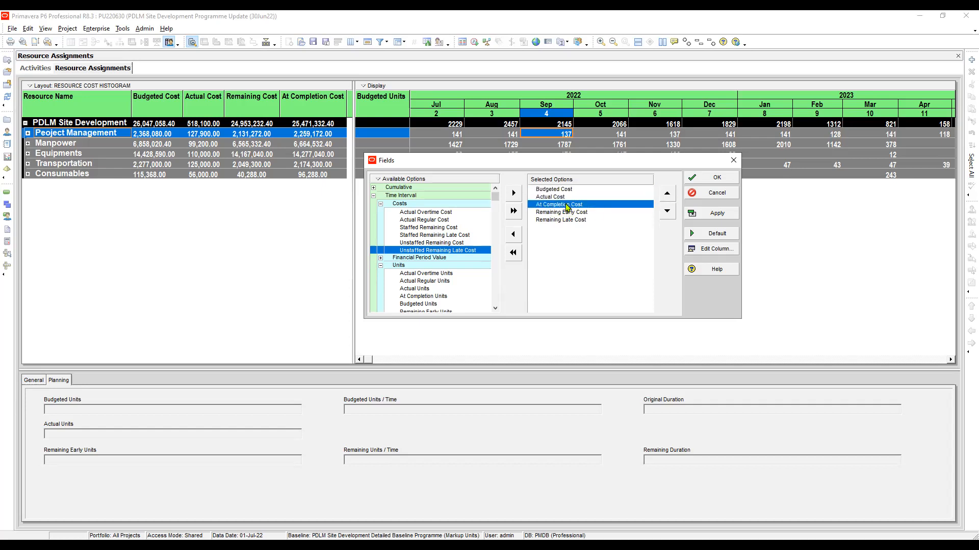
pyautogui.click(667, 211)
pyautogui.click(667, 211)
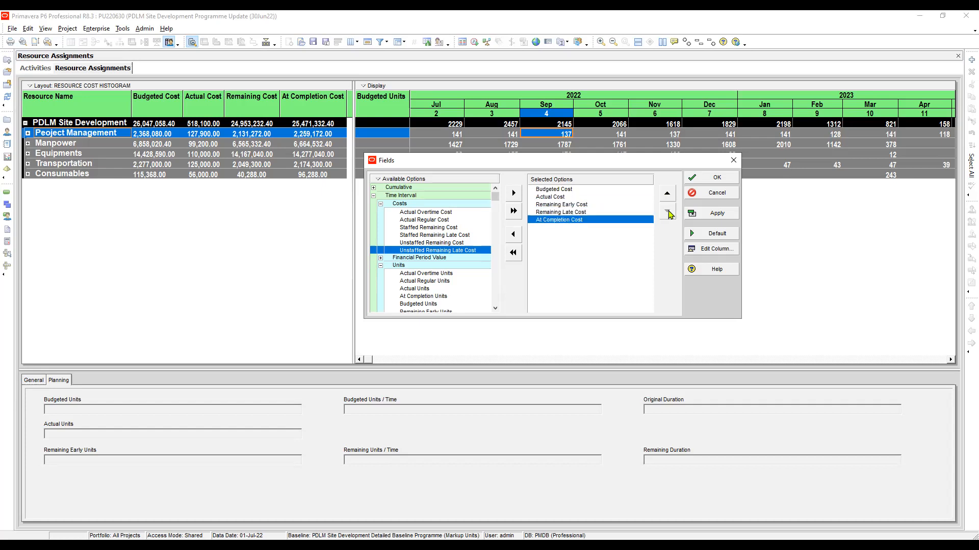
# Step: Retitle the Budgeted Cost spreadsheet field as BC
pyautogui.click(555, 190)
pyautogui.click(721, 251)
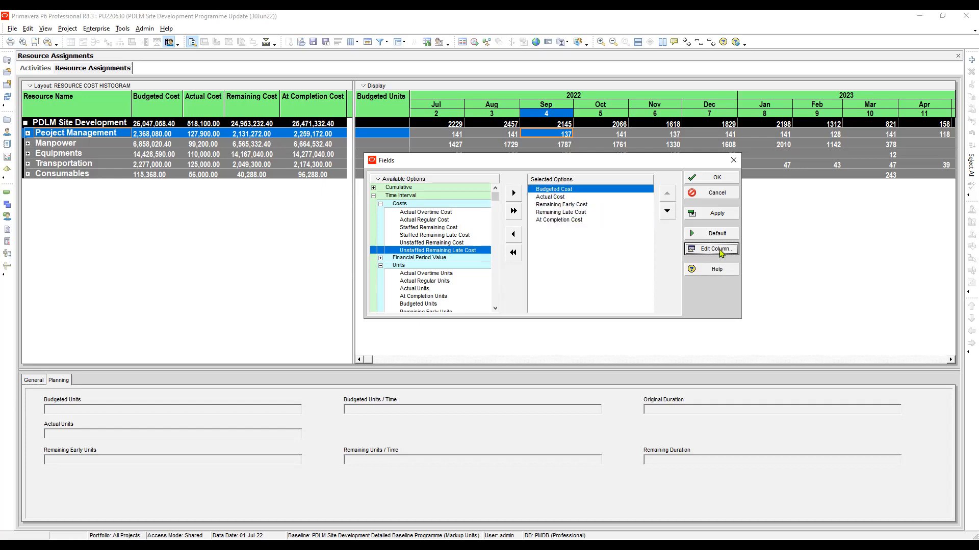
pyautogui.moveTo(474, 272); pyautogui.dragTo(365, 263)
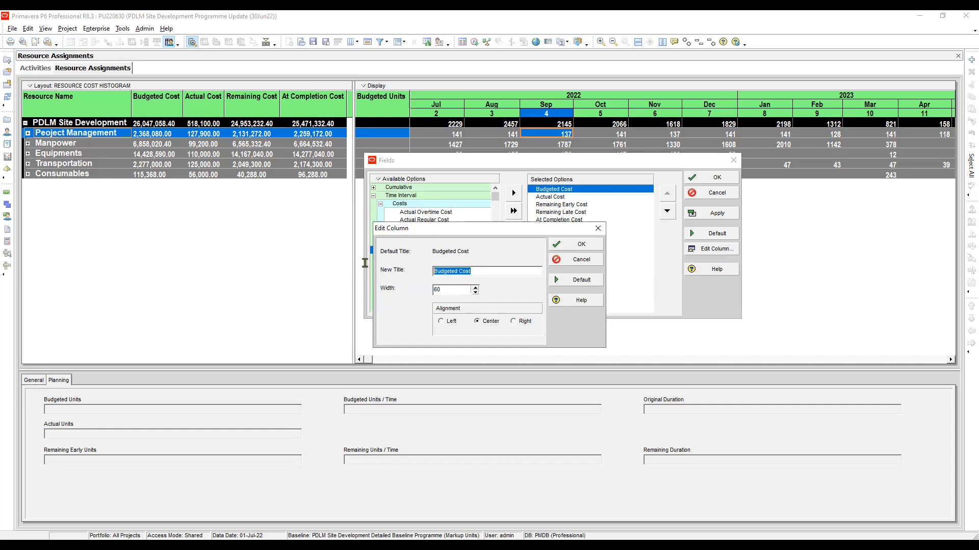
pyautogui.write('BC')
pyautogui.click(580, 246)
# Step: Retitle the Actual Cost spreadsheet field as AC
pyautogui.click(554, 198)
pyautogui.click(711, 249)
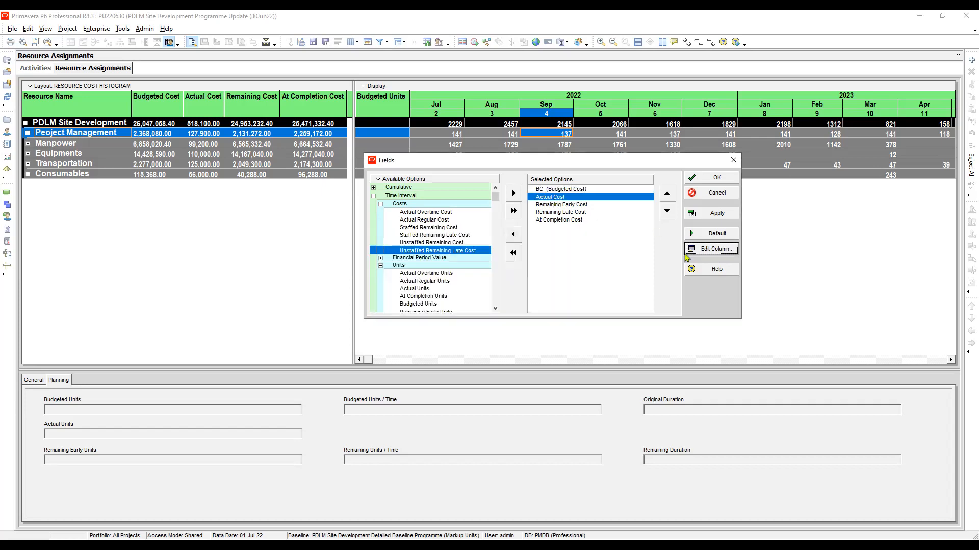
pyautogui.moveTo(471, 273); pyautogui.dragTo(365, 262)
pyautogui.write('AC')
pyautogui.click(578, 250)
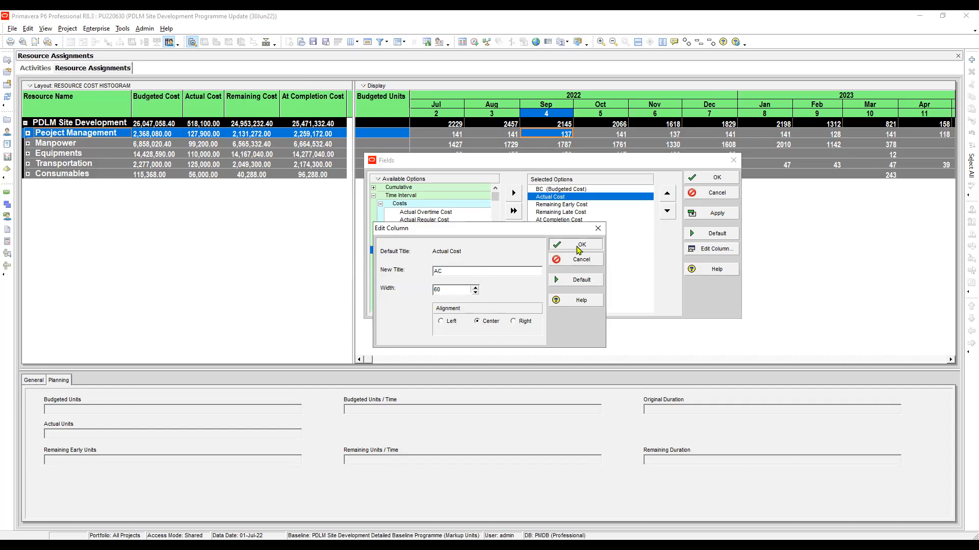
# Step: Centre the Remaining Early Cost spreadsheet field and retitle it as REC
pyautogui.click(715, 251)
pyautogui.click(478, 321)
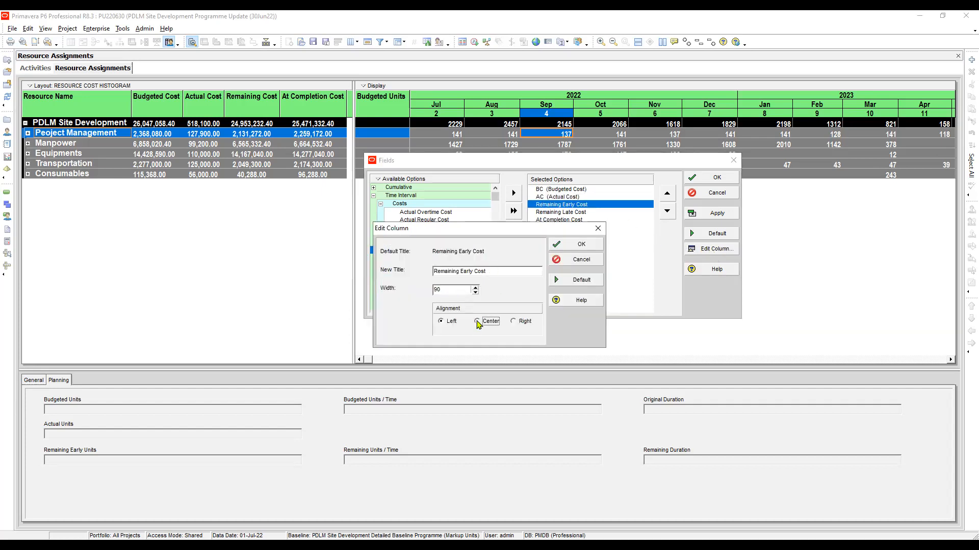
pyautogui.moveTo(496, 268); pyautogui.dragTo(340, 263)
pyautogui.write('REC')
pyautogui.click(576, 245)
# Step: Centre the Remaining Late Cost spreadsheet field and retitle it as RLC
pyautogui.click(575, 212)
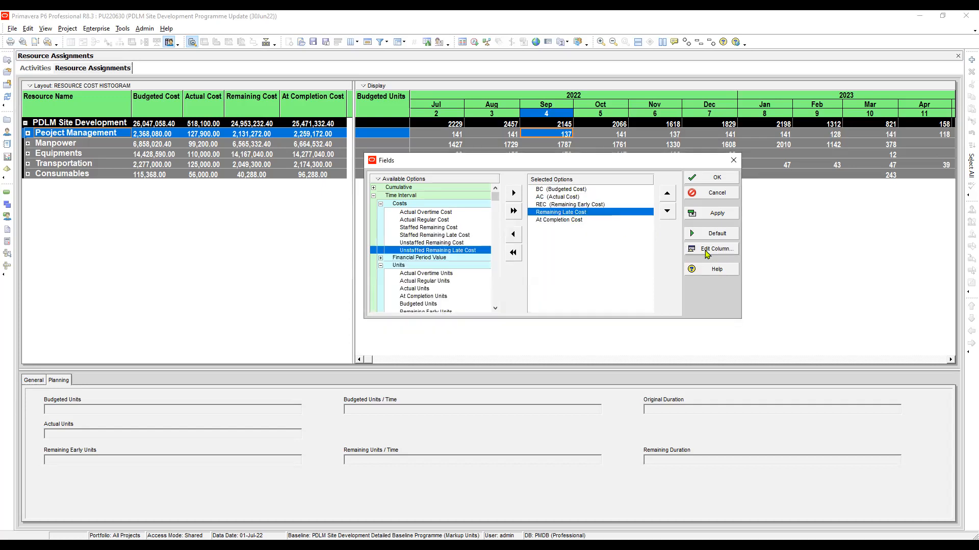
pyautogui.click(711, 250)
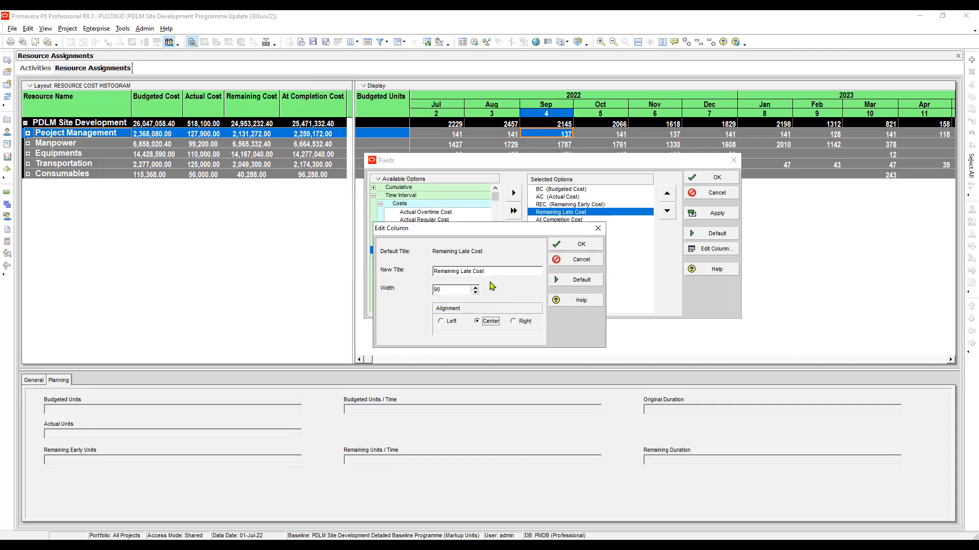
pyautogui.moveTo(492, 270); pyautogui.dragTo(365, 266)
pyautogui.write('RLC')
pyautogui.click(577, 244)
# Step: Centre the At Completion Cost field, retitle it as ACC, and apply the customized fields to the spreadsheet
pyautogui.click(562, 220)
pyautogui.click(712, 251)
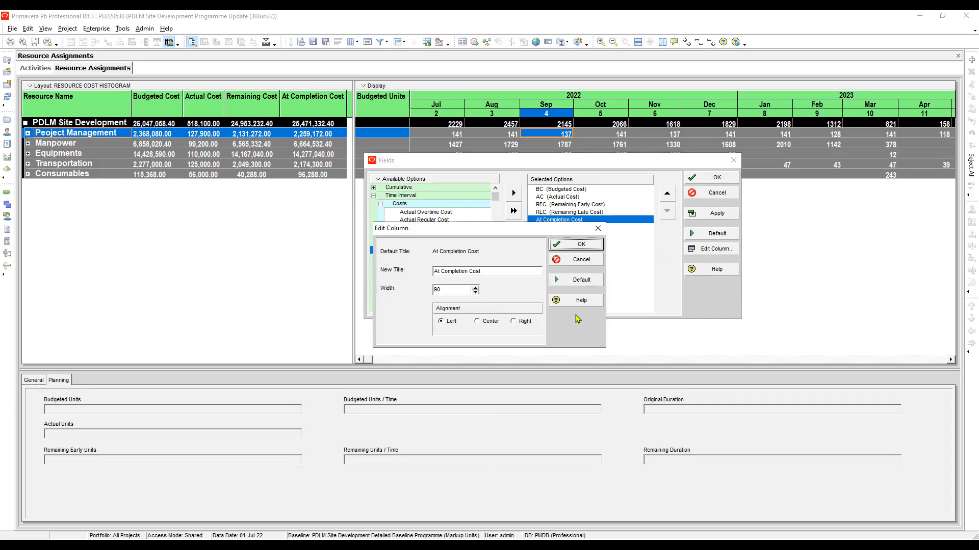
pyautogui.click(481, 321)
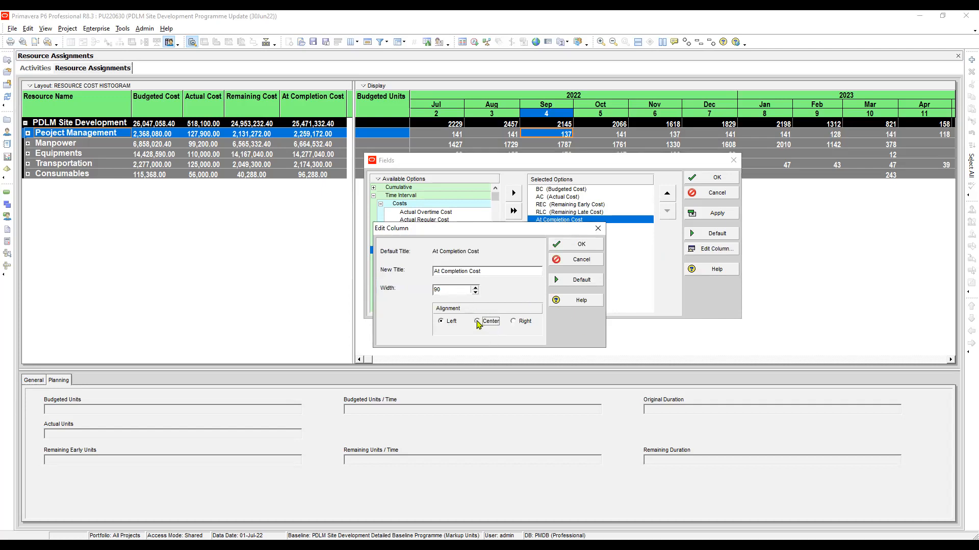
pyautogui.moveTo(491, 272); pyautogui.dragTo(389, 262)
pyautogui.write('ACC')
pyautogui.click(573, 248)
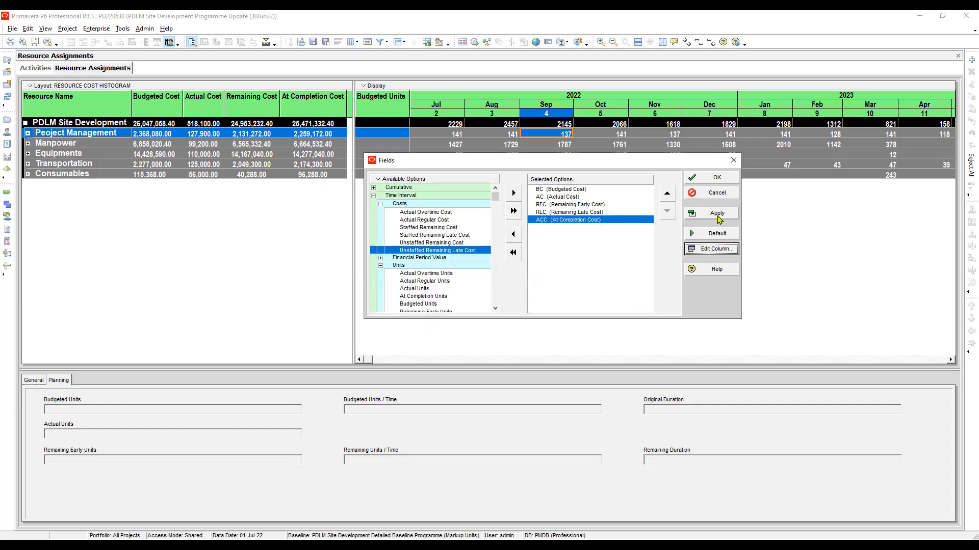
pyautogui.click(714, 213)
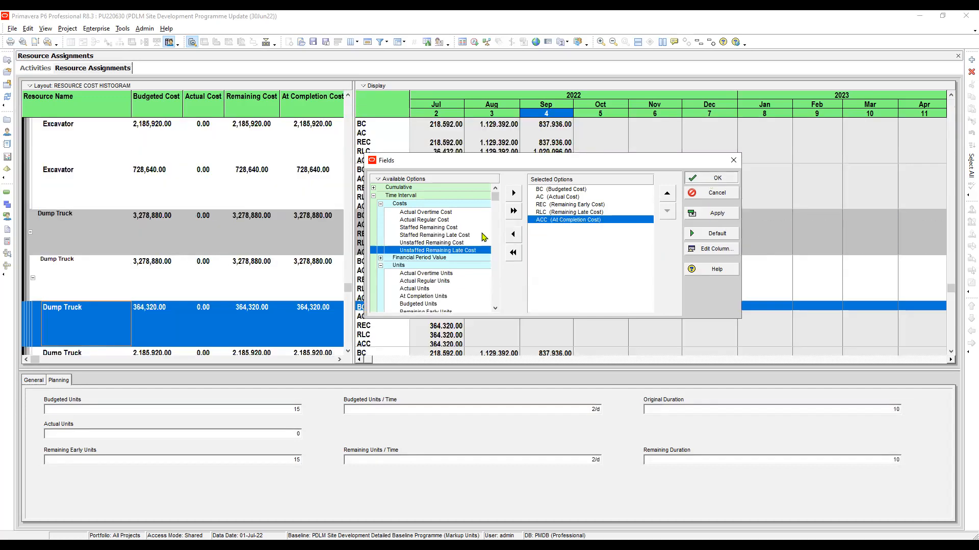
pyautogui.click(714, 178)
# Step: Examine the BC, AC, REC, RLC and ACC rows of PDLM Site Development against its total cost columns
pyautogui.scroll(3, 950, 264)
pyautogui.scroll(10, 950, 265)
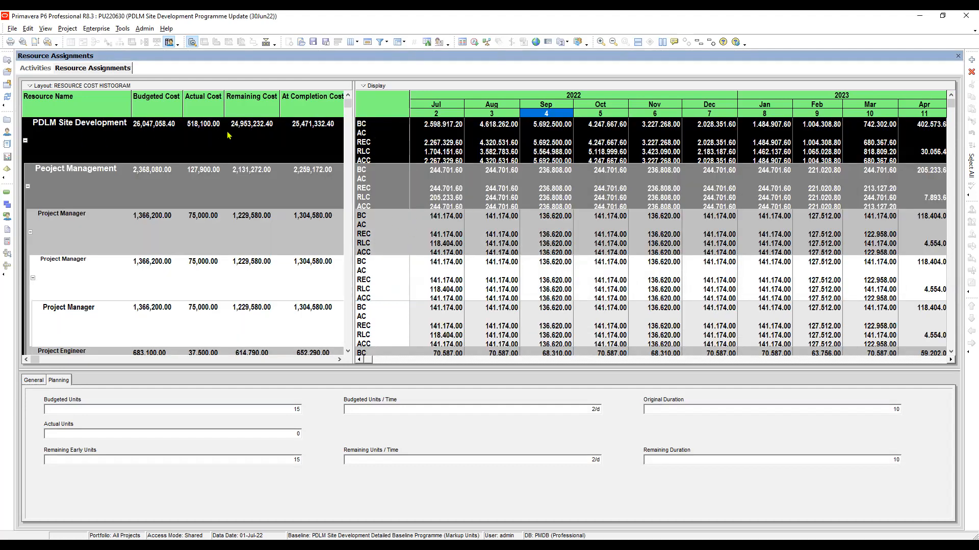
pyautogui.click(393, 139)
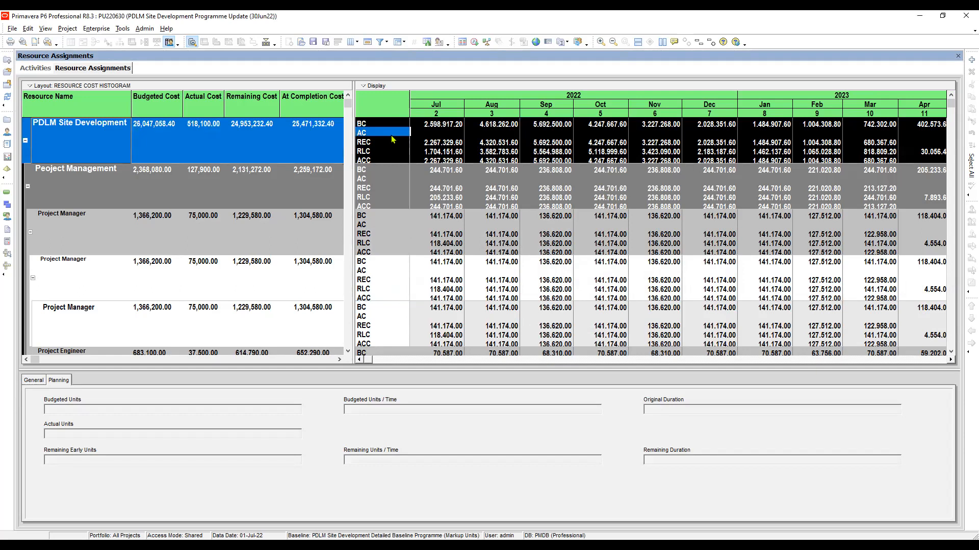
pyautogui.click(387, 161)
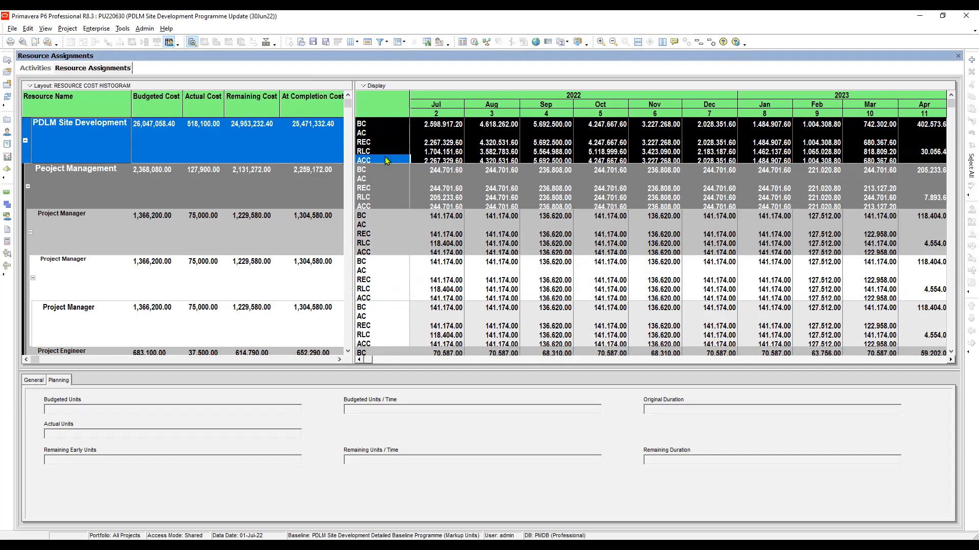
pyautogui.click(372, 125)
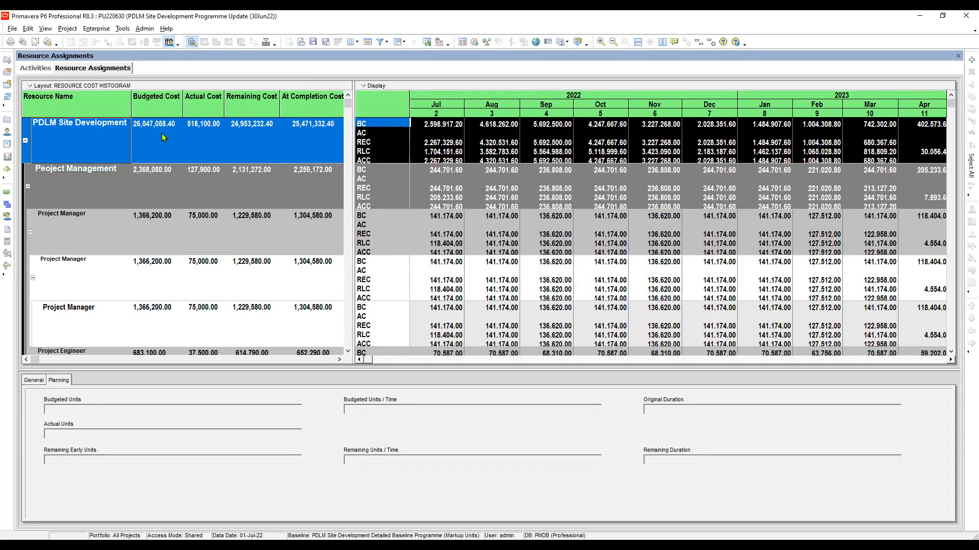
pyautogui.click(368, 133)
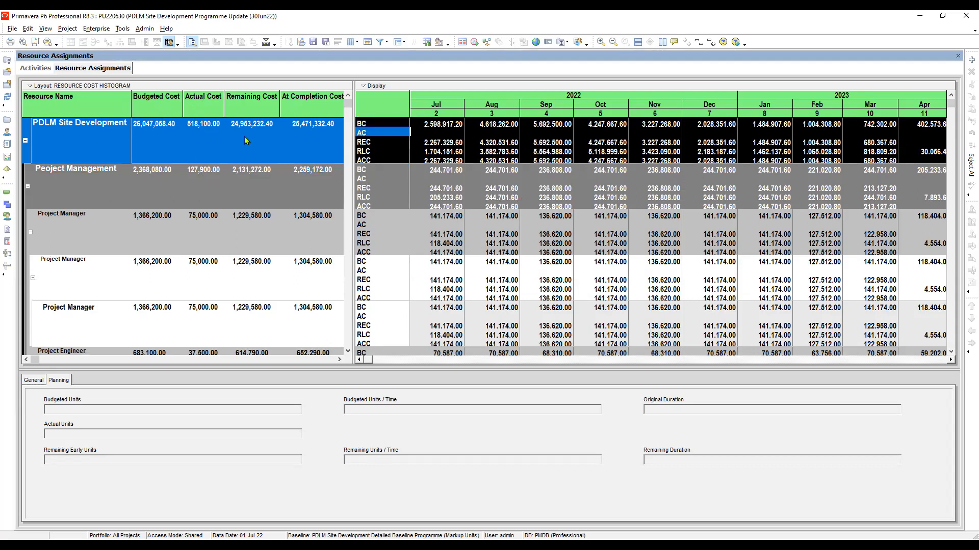
pyautogui.click(368, 144)
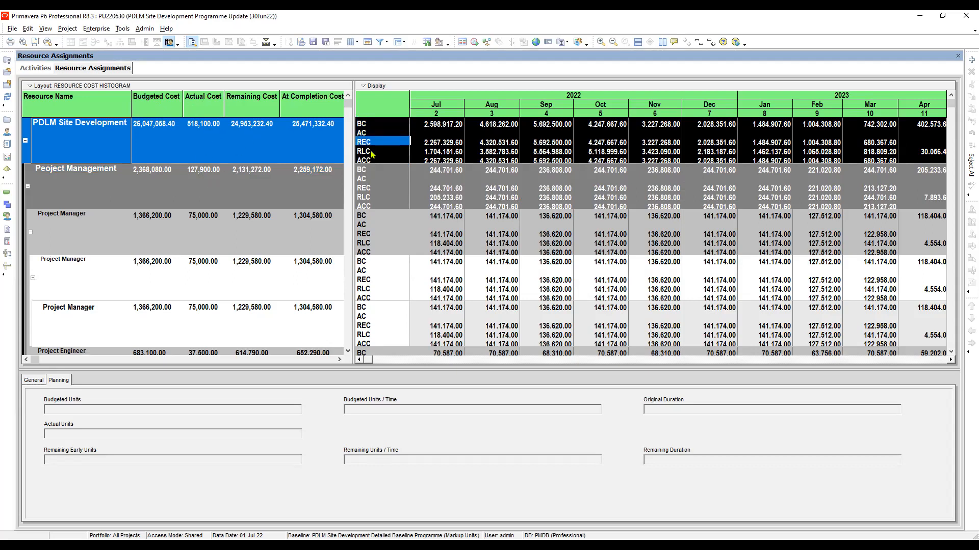
pyautogui.keyDown('ctrl'); pyautogui.click(378, 152); pyautogui.keyUp('ctrl')
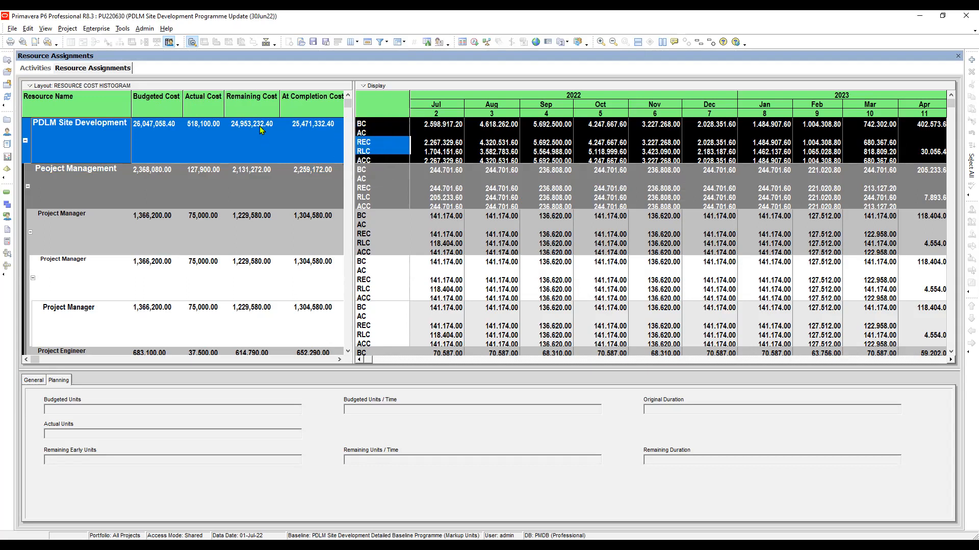
# Step: Compare the REC and RLC rows of the PDLM Site Development total with each other
pyautogui.click(376, 143)
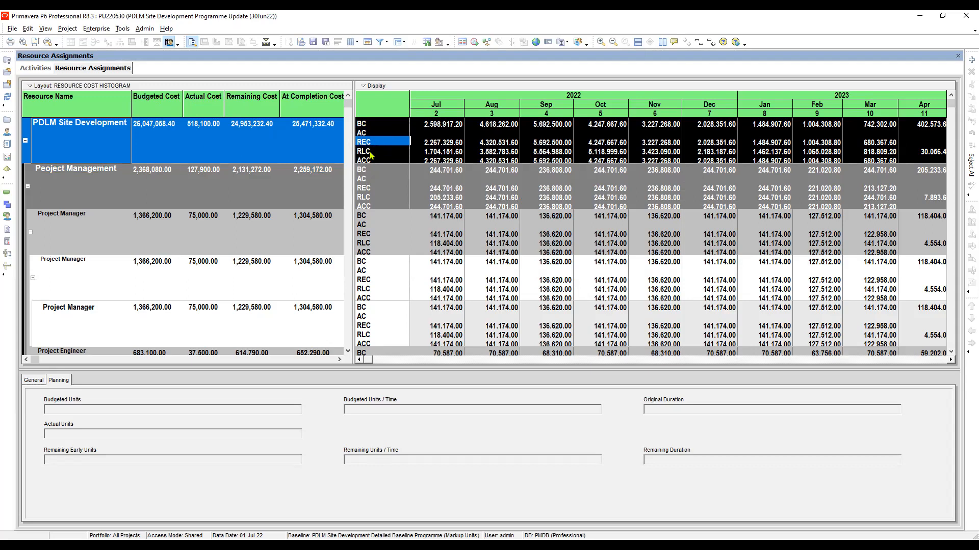
pyautogui.click(370, 152)
pyautogui.click(376, 143)
pyautogui.keyDown('ctrl'); pyautogui.click(376, 152); pyautogui.keyUp('ctrl')
pyautogui.click(378, 143)
pyautogui.click(375, 152)
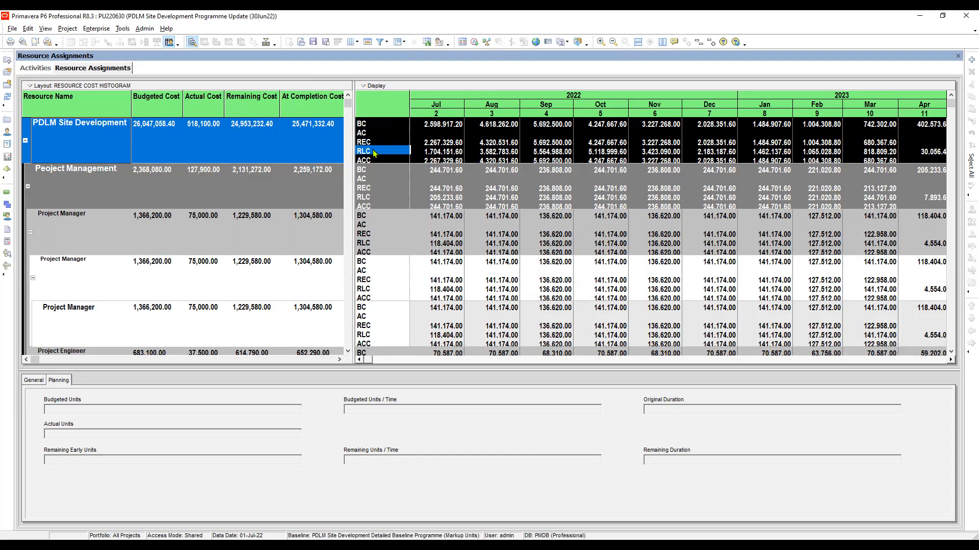
pyautogui.click(373, 143)
pyautogui.click(379, 152)
pyautogui.click(373, 142)
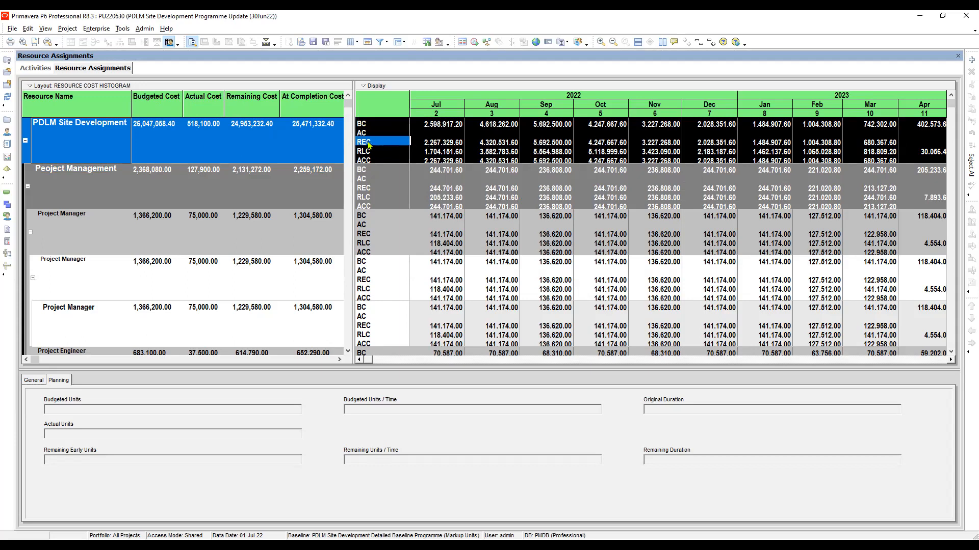
# Step: Check the spread of the project's REC values through March 2023 and RLC values through April 2023 against its Remaining Cost
pyautogui.click(432, 145)
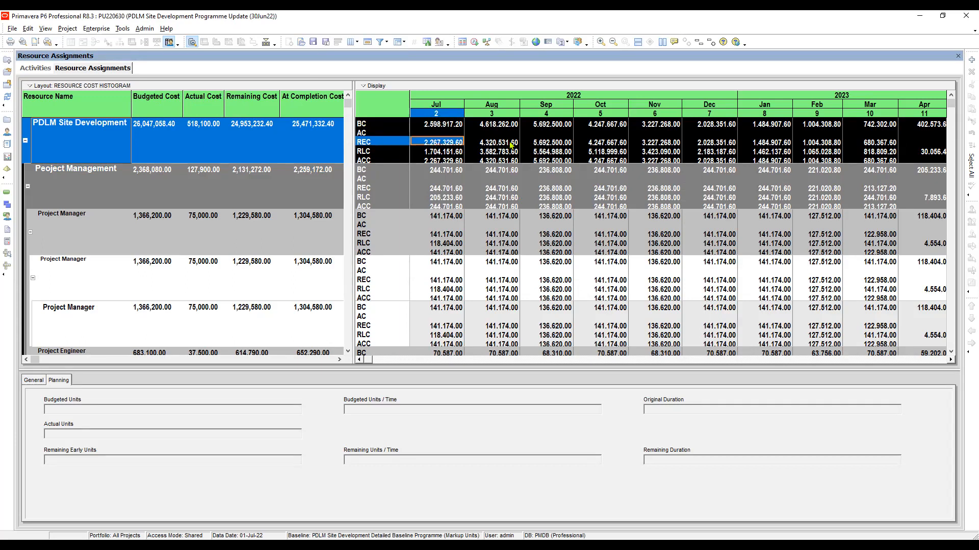
pyautogui.keyDown('shift'); pyautogui.click(887, 144); pyautogui.keyUp('shift')
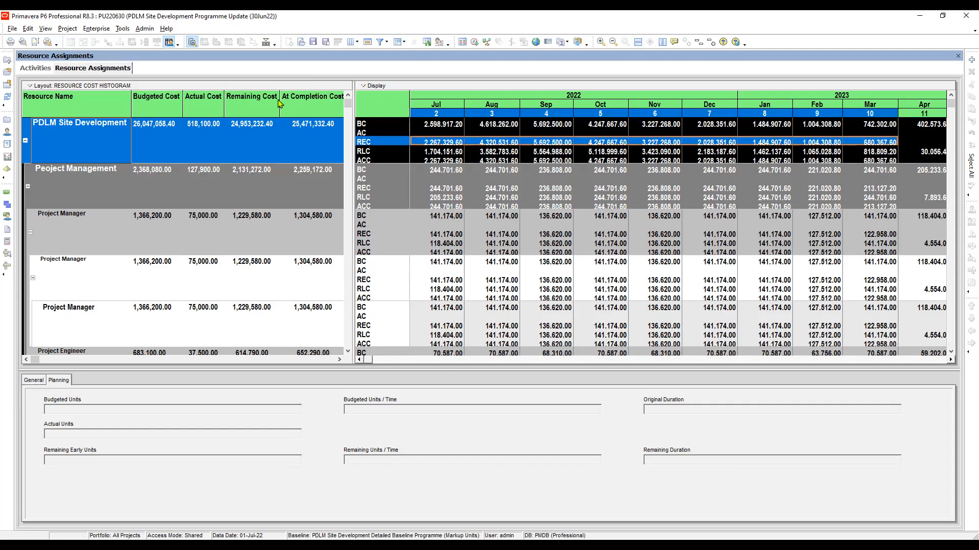
pyautogui.click(370, 152)
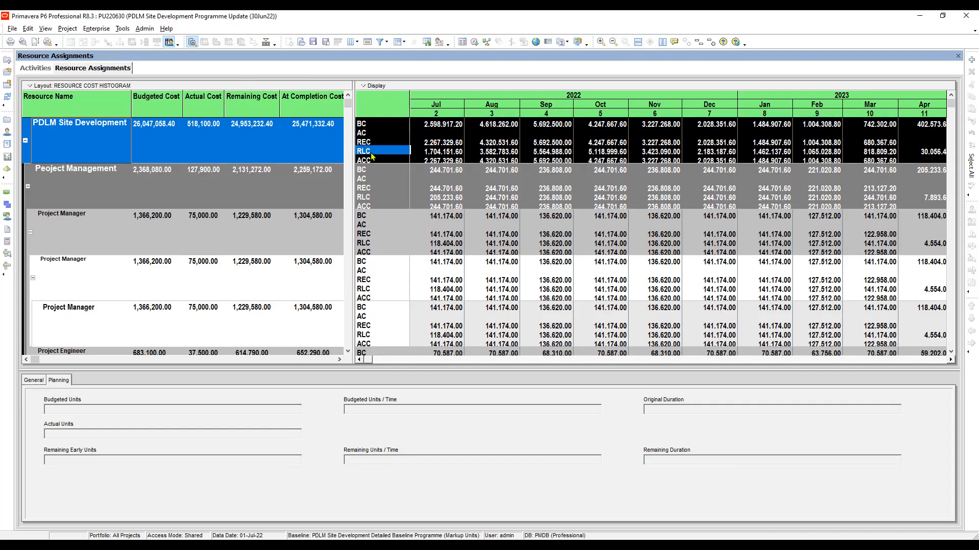
pyautogui.click(435, 153)
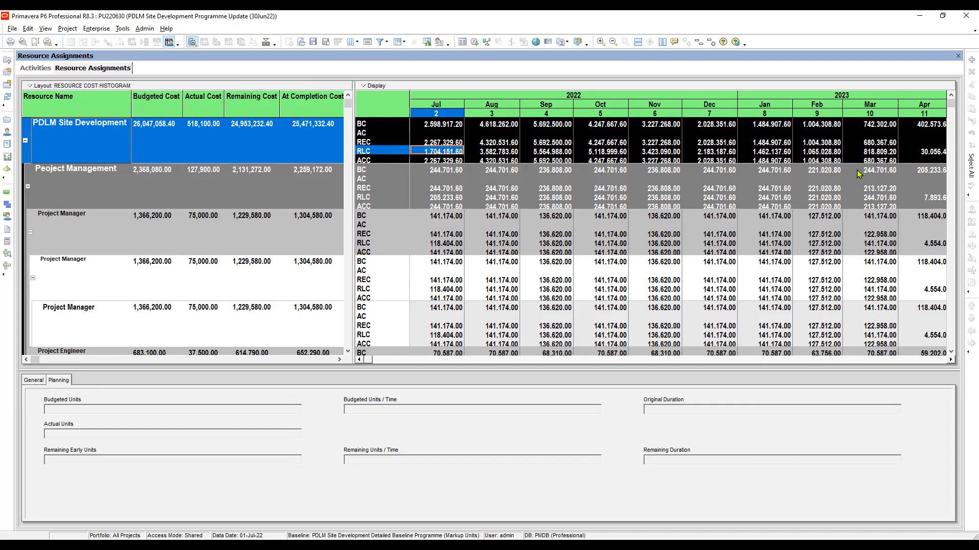
pyautogui.keyDown('shift'); pyautogui.click(926, 152); pyautogui.keyUp('shift')
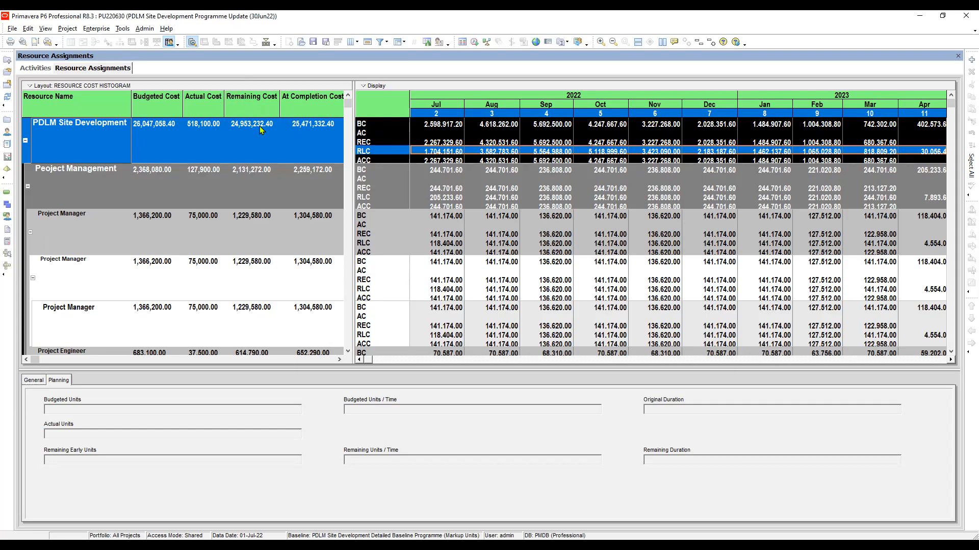
pyautogui.click(437, 143)
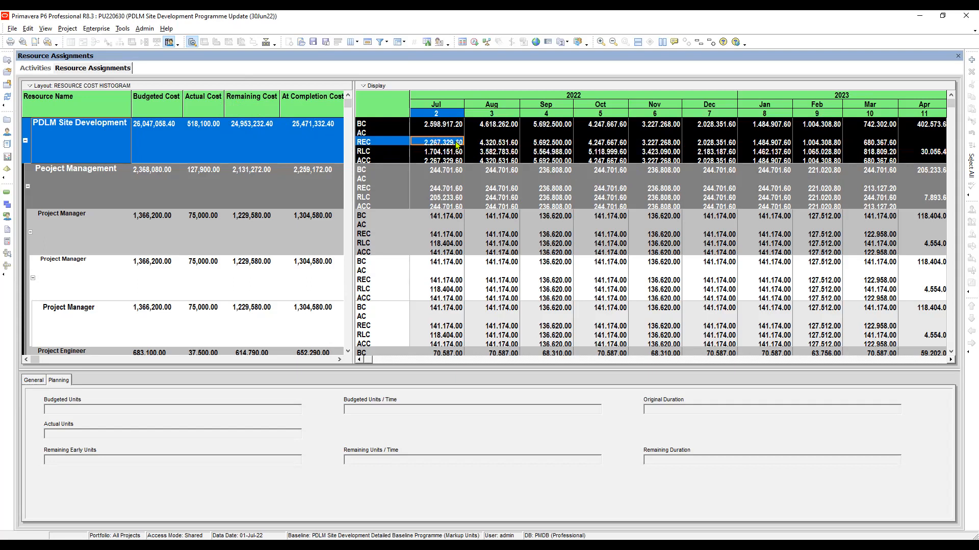
pyautogui.keyDown('shift'); pyautogui.click(883, 144); pyautogui.keyUp('shift')
pyautogui.click(443, 152)
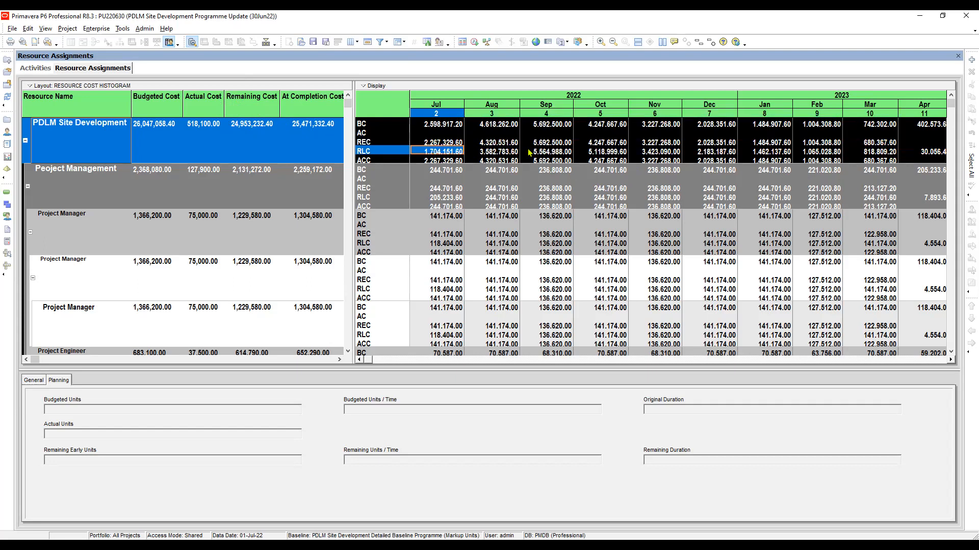
pyautogui.click(929, 153)
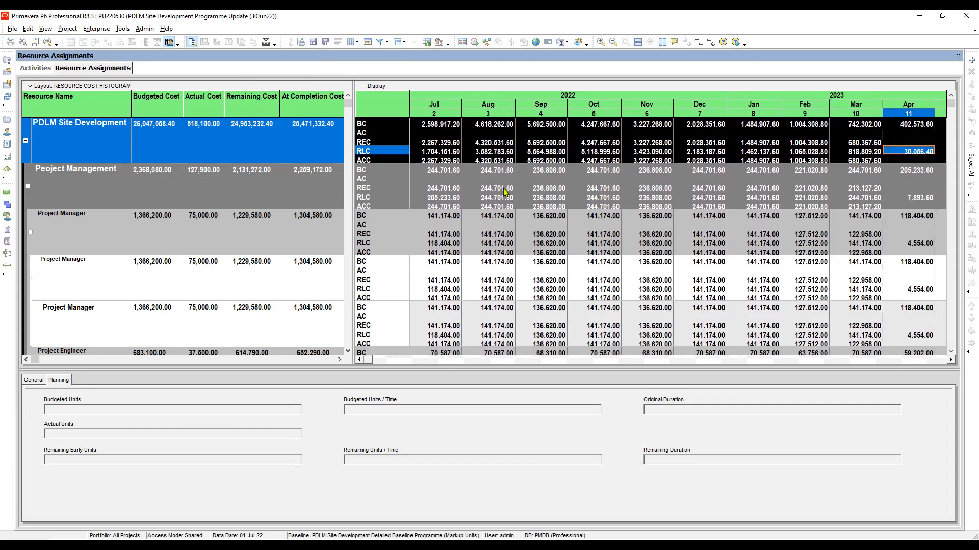
pyautogui.click(459, 152)
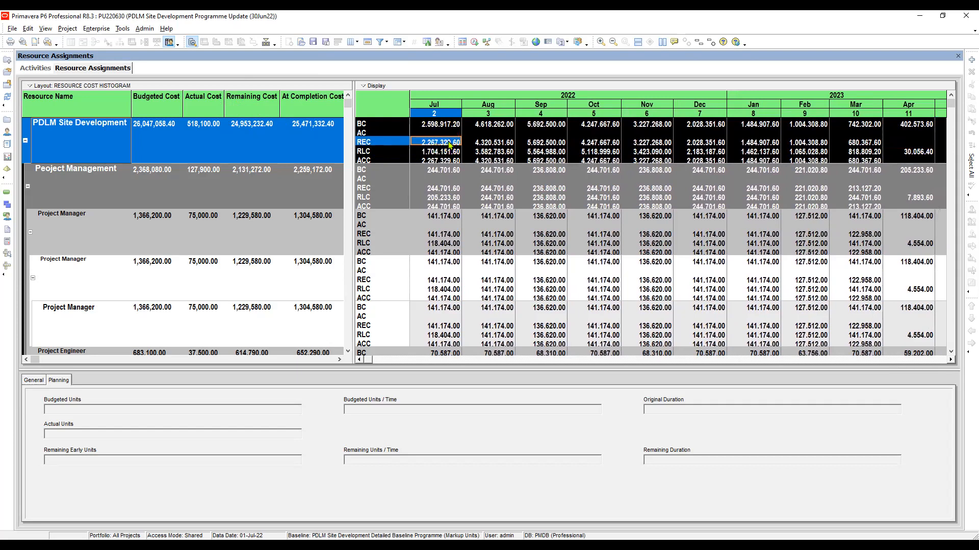
pyautogui.moveTo(487, 156); pyautogui.dragTo(909, 158)
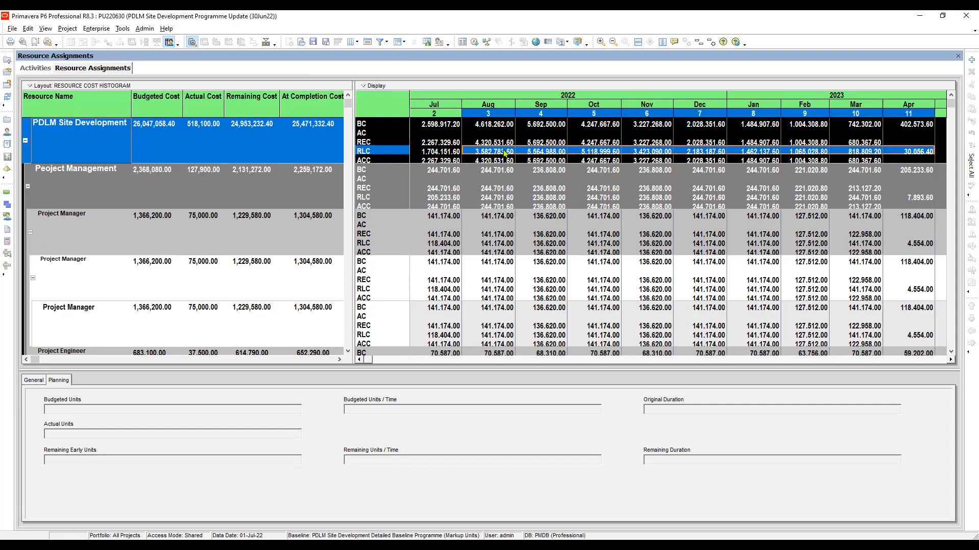
# Step: Review the project's monthly REC values one by one from July 2022 to February 2023
pyautogui.click(434, 143)
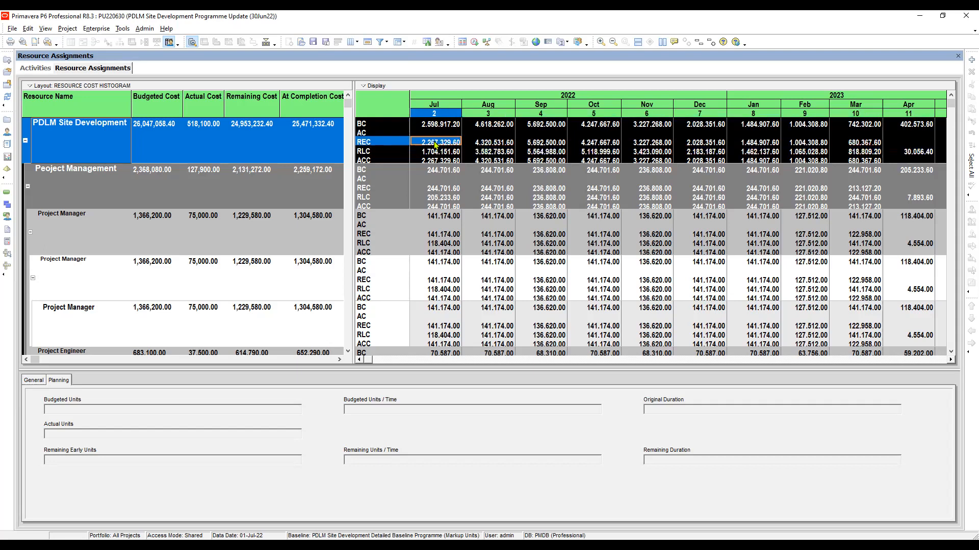
pyautogui.click(483, 144)
pyautogui.click(548, 144)
pyautogui.click(604, 145)
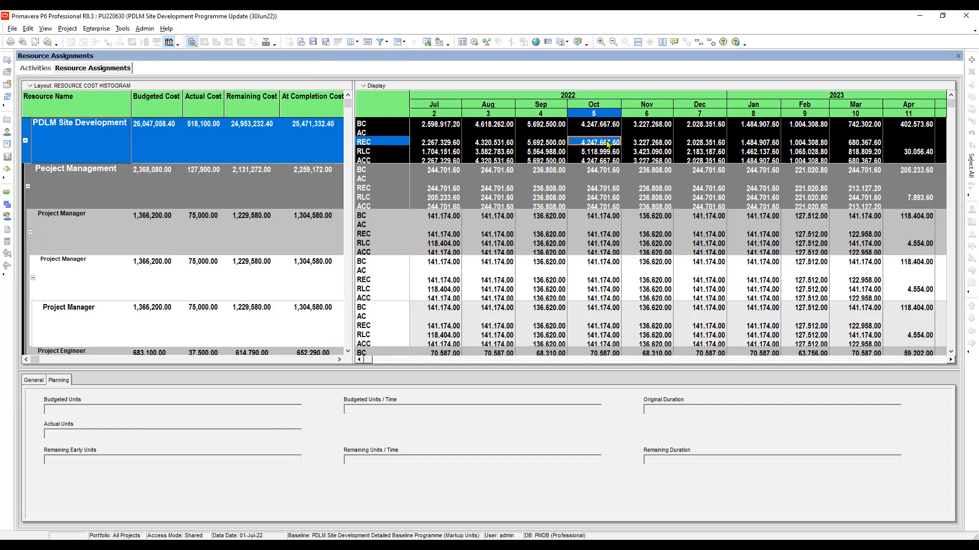
pyautogui.click(659, 145)
pyautogui.click(713, 145)
pyautogui.click(759, 144)
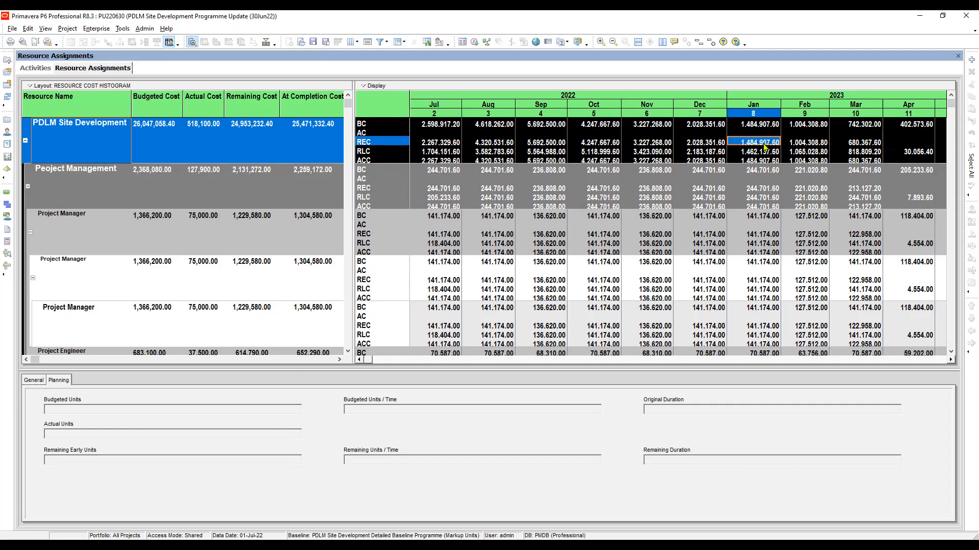
pyautogui.click(813, 144)
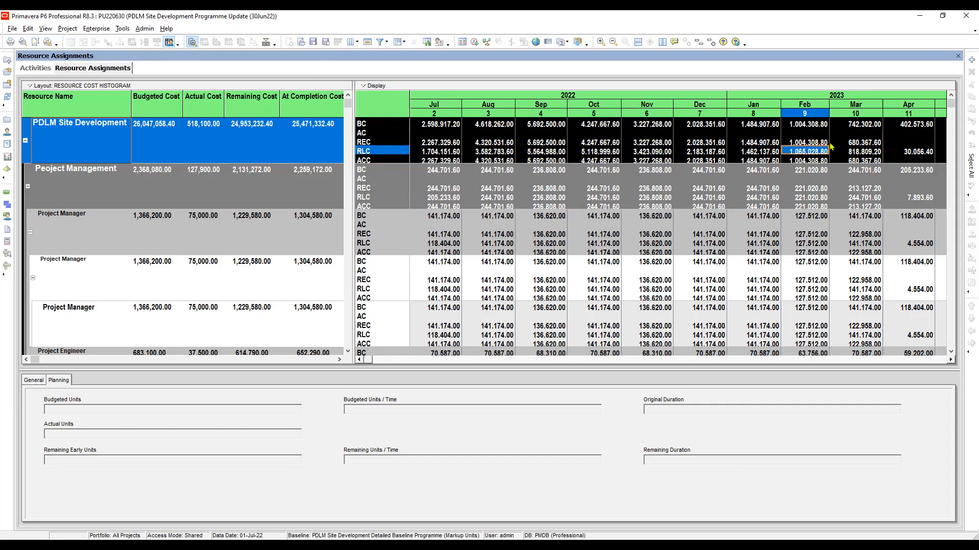
# Step: Examine the span of the project's RLC values from July 2022 to April 2023 against the REC row's March 2023 end
pyautogui.click(862, 145)
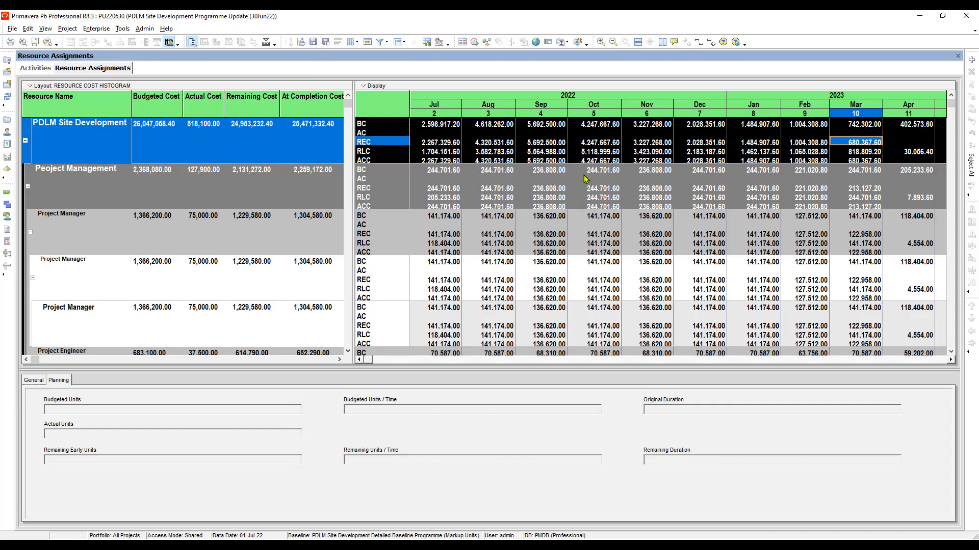
pyautogui.click(442, 154)
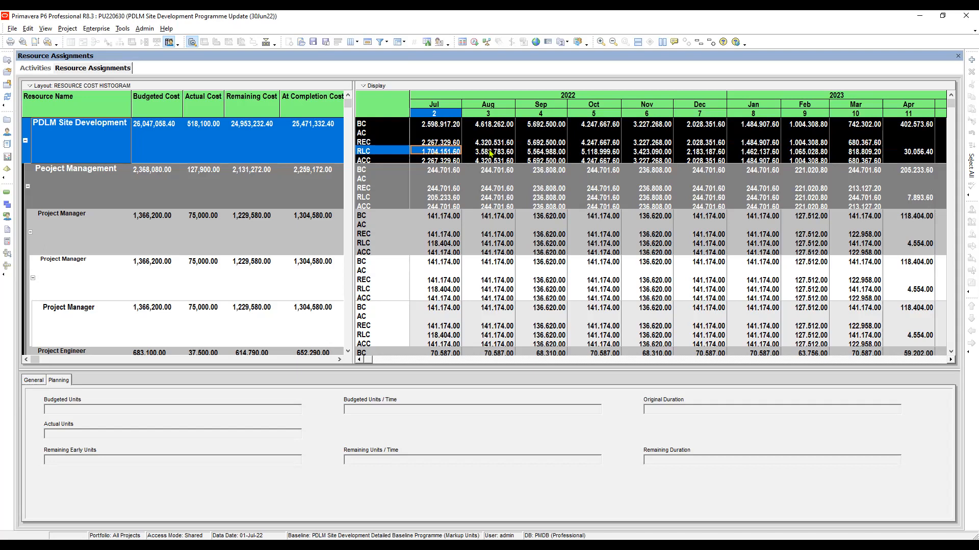
pyautogui.click(906, 154)
pyautogui.click(872, 152)
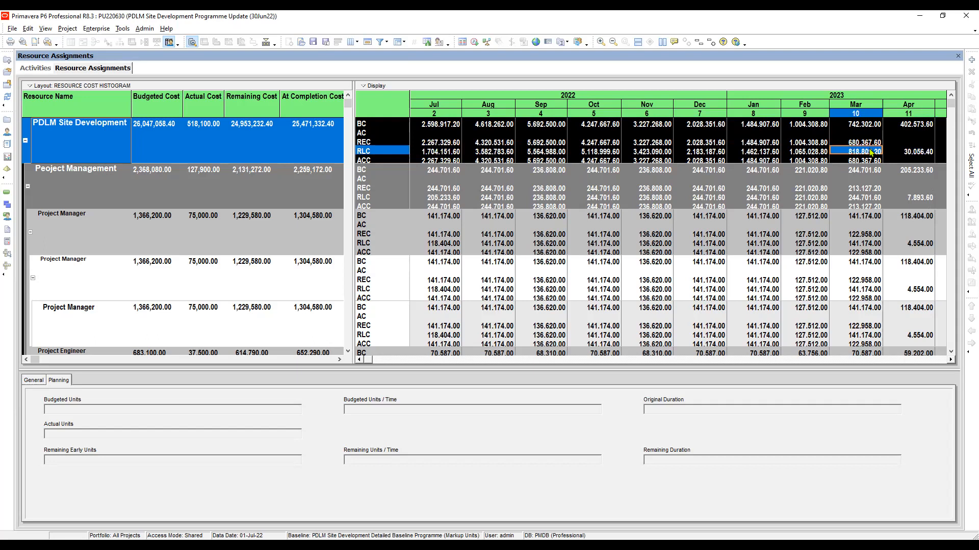
pyautogui.click(437, 154)
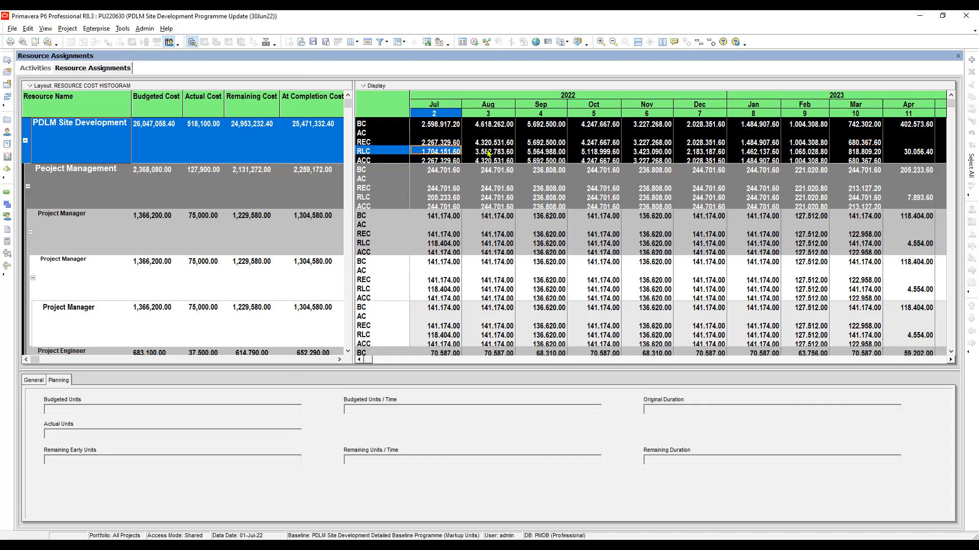
pyautogui.click(918, 154)
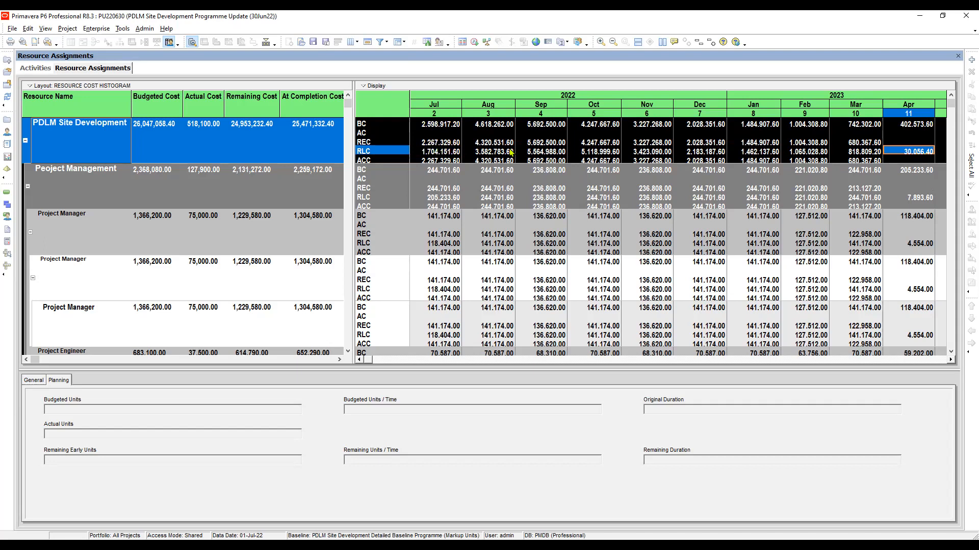
pyautogui.click(446, 155)
pyautogui.keyDown('shift'); pyautogui.click(917, 154); pyautogui.keyUp('shift')
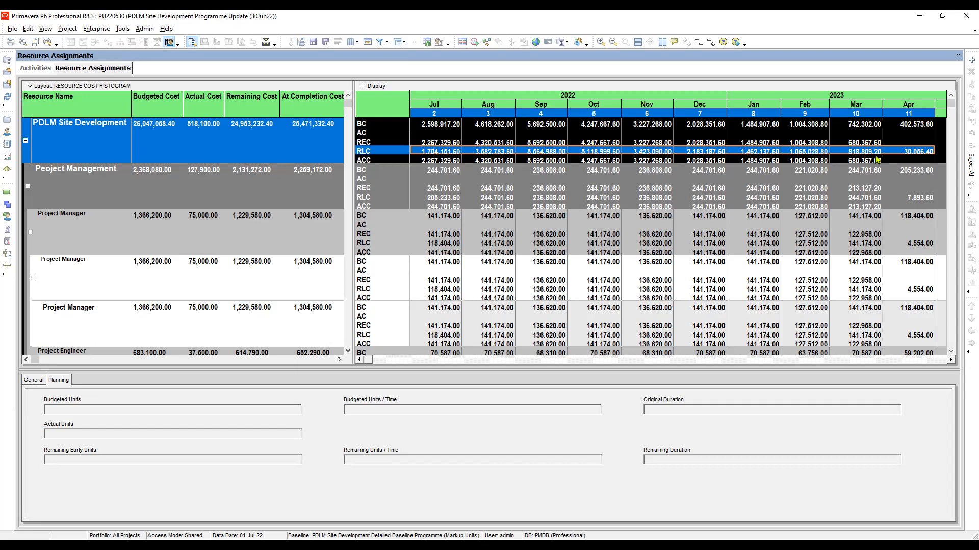
pyautogui.click(449, 151)
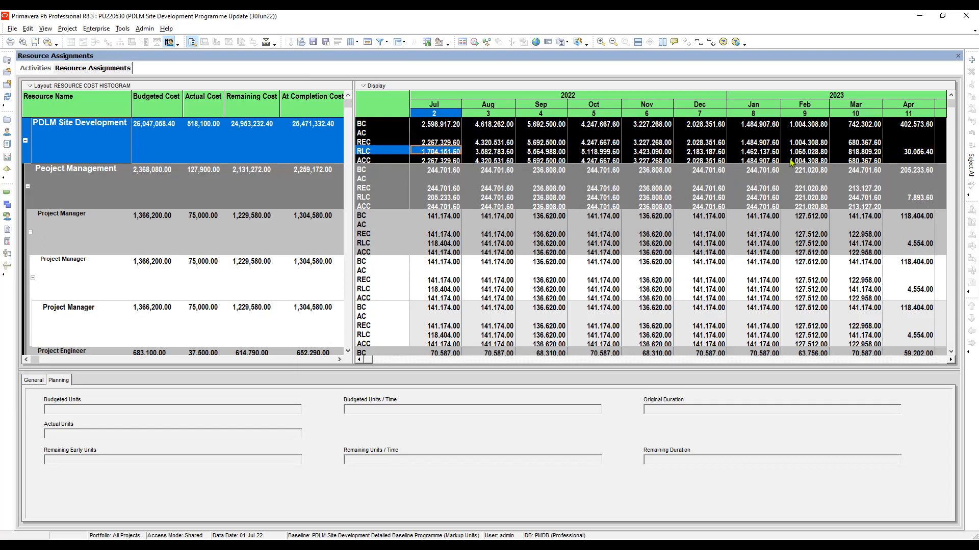
# Step: Compare the project's REC and RLC rows as alternative distributions of its Remaining Cost
pyautogui.click(436, 136)
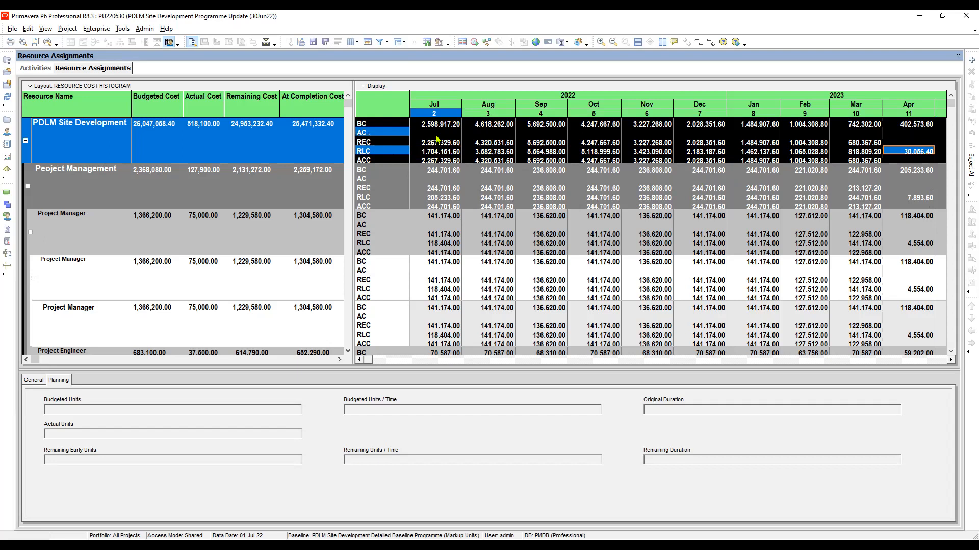
pyautogui.click(436, 145)
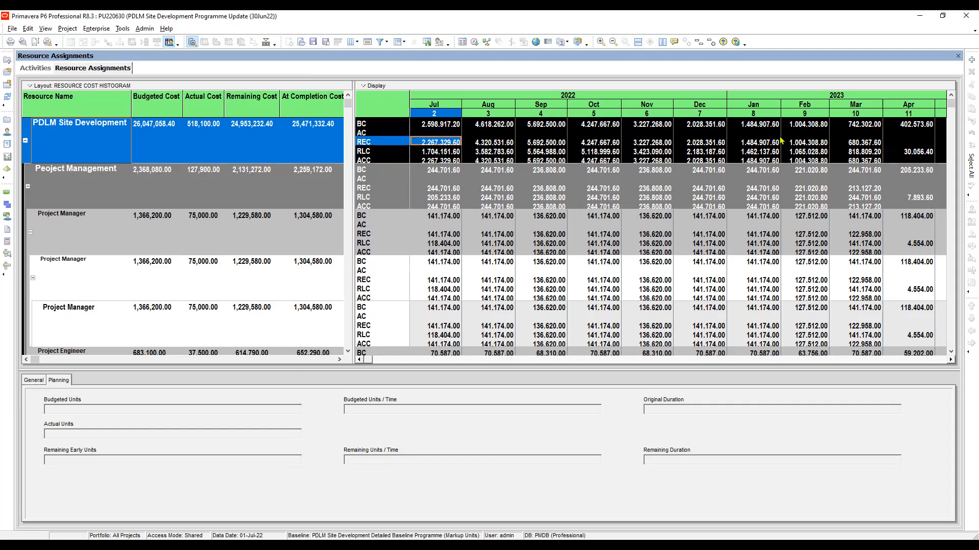
pyautogui.click(863, 145)
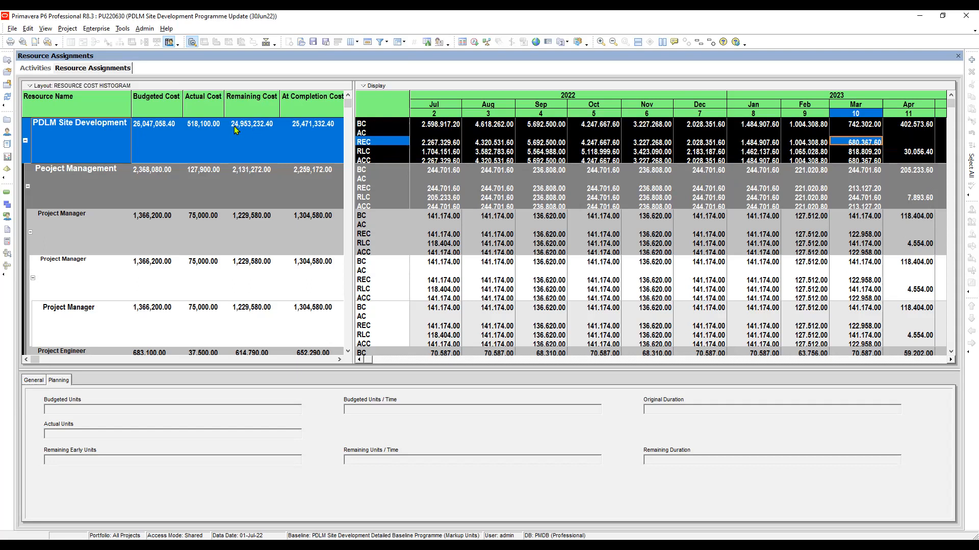
pyautogui.click(384, 150)
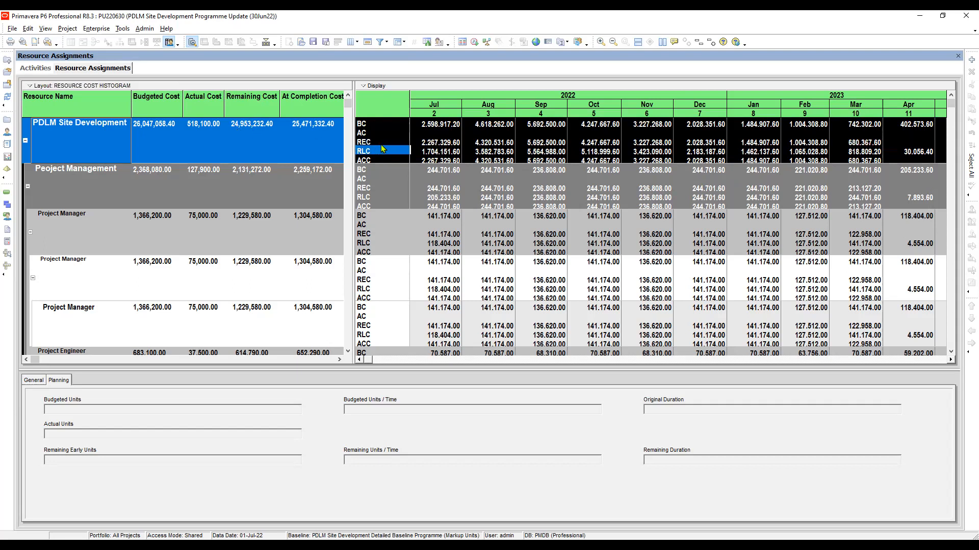
pyautogui.press('Up')
pyautogui.click(381, 150)
pyautogui.click(381, 142)
pyautogui.click(382, 152)
pyautogui.click(379, 145)
pyautogui.click(382, 151)
pyautogui.click(387, 144)
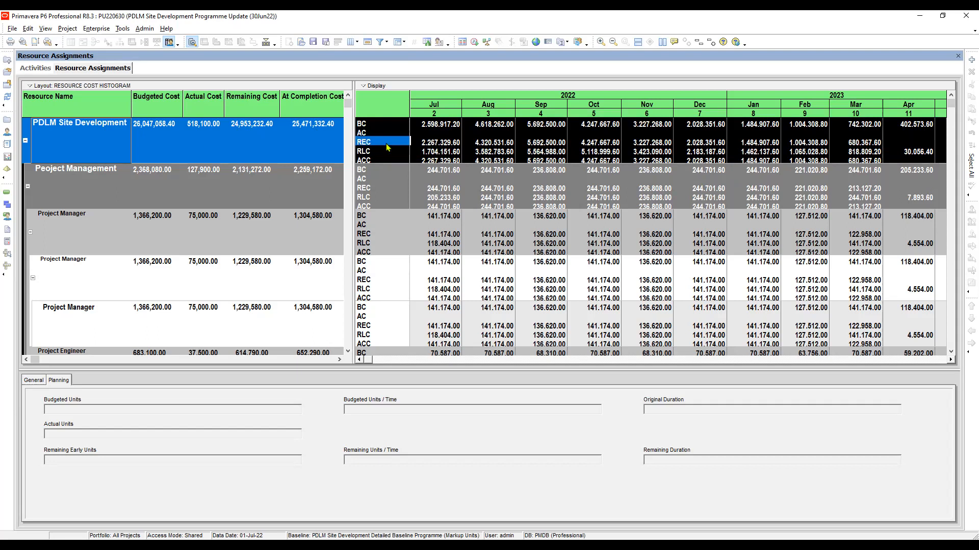
# Step: Highlight the project's REC values for July 2022 to March 2023 and its RLC values for July 2022 to April 2023 for comparison
pyautogui.click(439, 144)
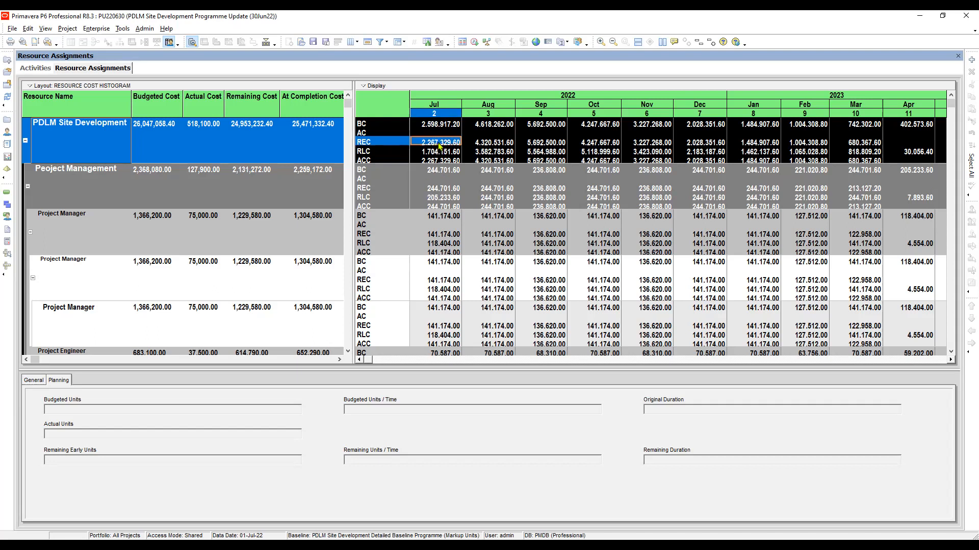
pyautogui.click(865, 146)
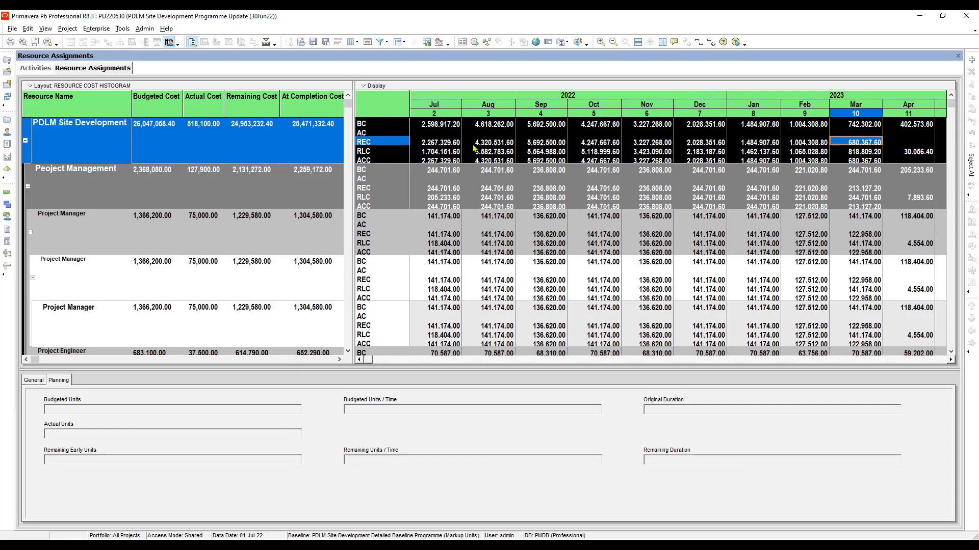
pyautogui.click(442, 144)
pyautogui.keyDown('shift'); pyautogui.click(855, 145); pyautogui.keyUp('shift')
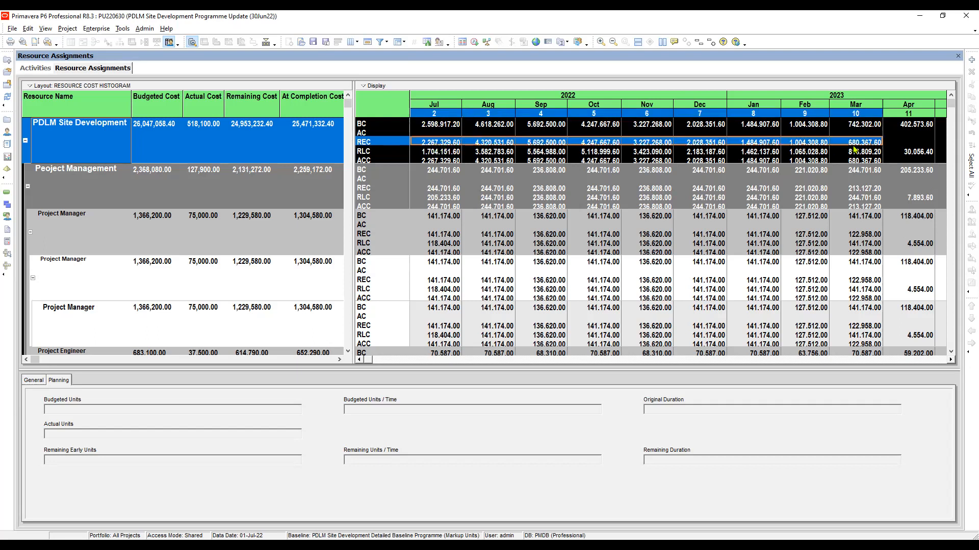
pyautogui.click(437, 152)
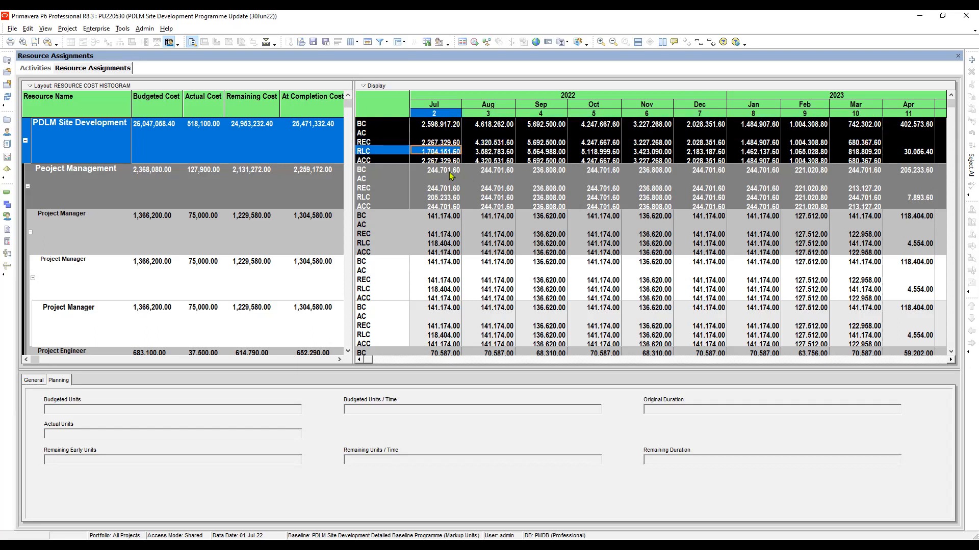
pyautogui.keyDown('shift'); pyautogui.click(912, 153); pyautogui.keyUp('shift')
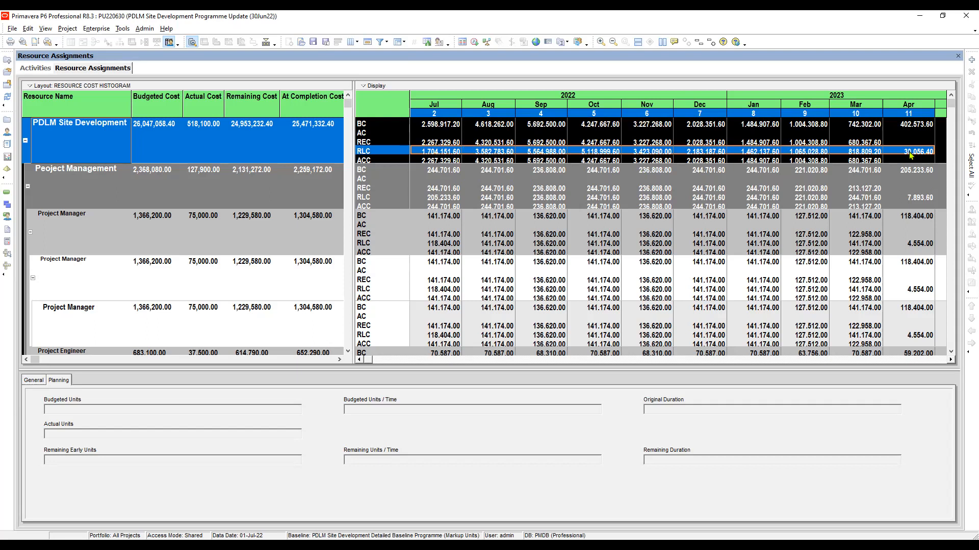
# Step: Review the project's monthly RLC values from July to December 2022 and its REC values from July to September 2022
pyautogui.click(434, 151)
pyautogui.click(483, 153)
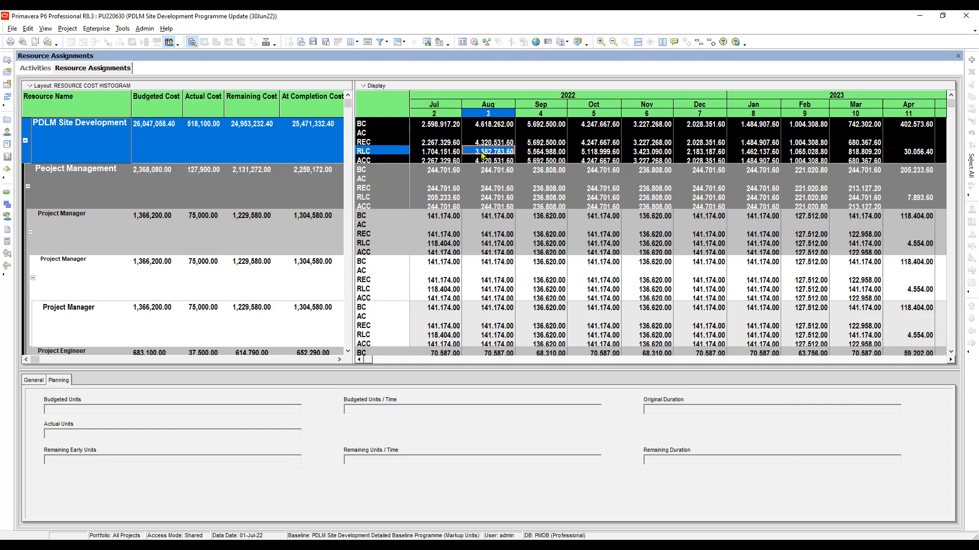
pyautogui.click(545, 153)
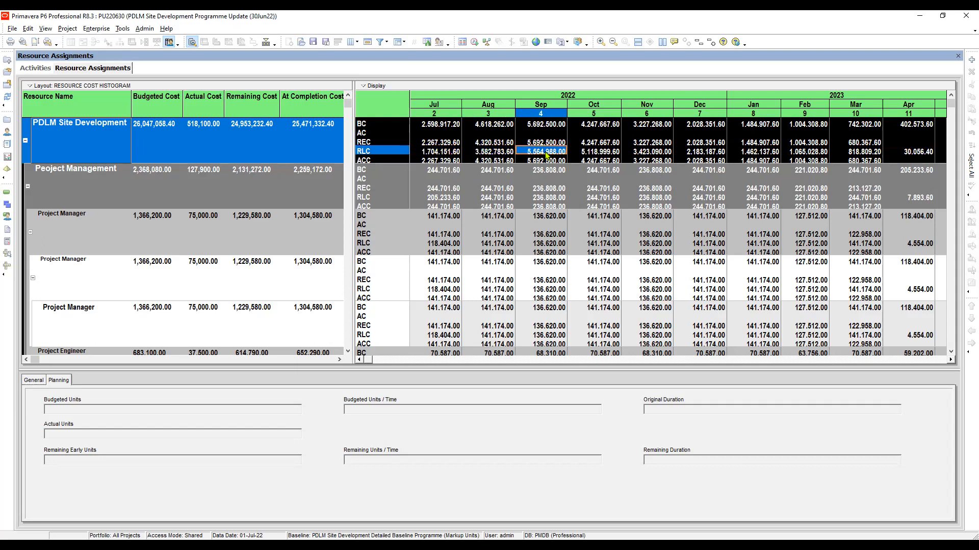
pyautogui.click(436, 153)
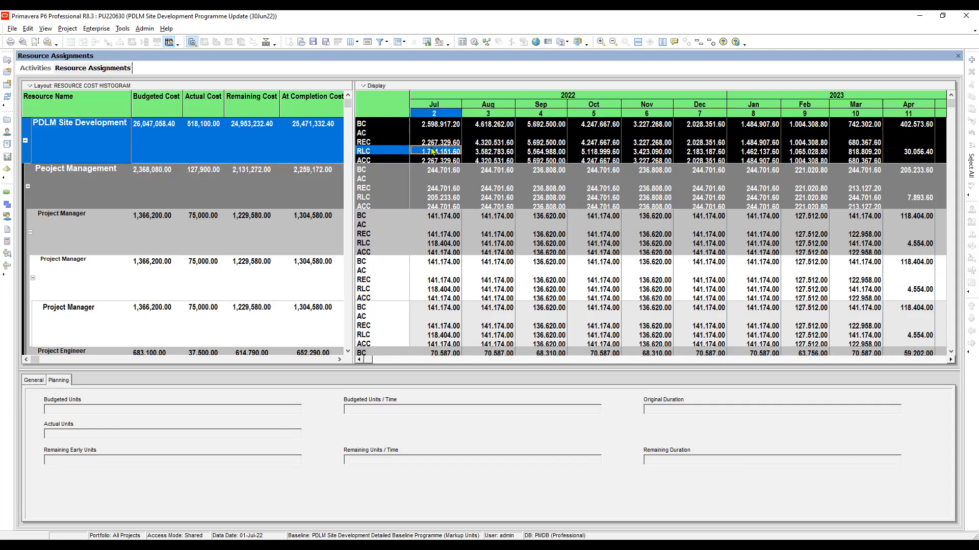
pyautogui.click(474, 157)
pyautogui.click(532, 156)
pyautogui.click(592, 156)
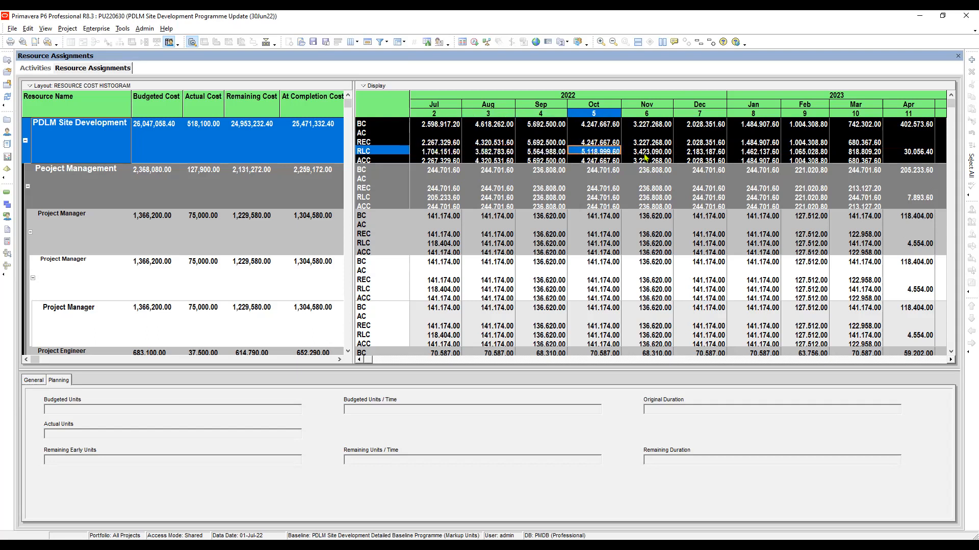
pyautogui.click(658, 156)
pyautogui.click(710, 152)
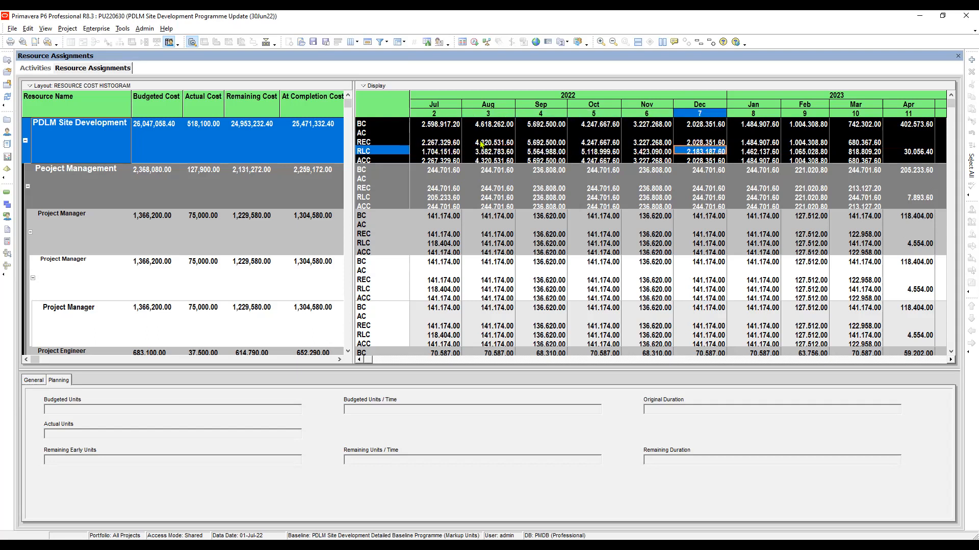
pyautogui.click(444, 144)
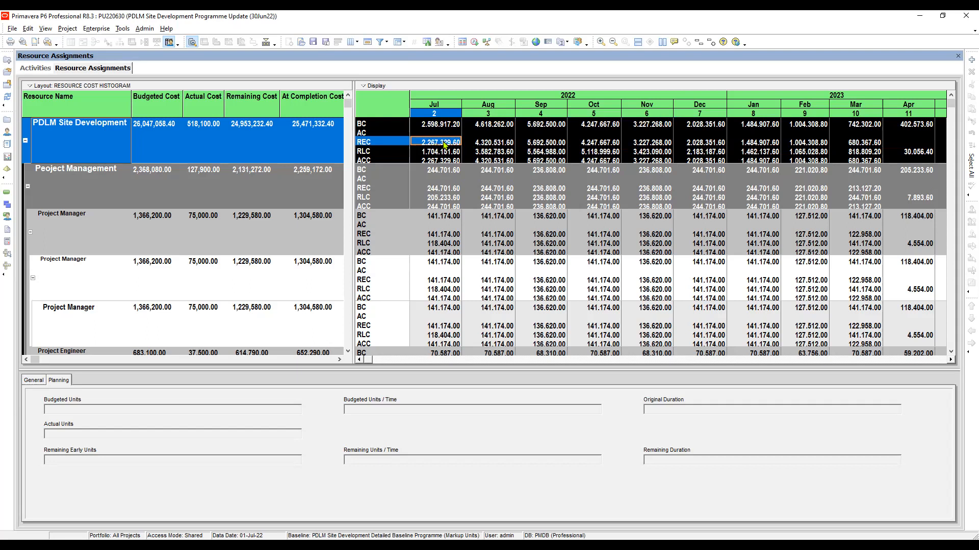
pyautogui.click(476, 144)
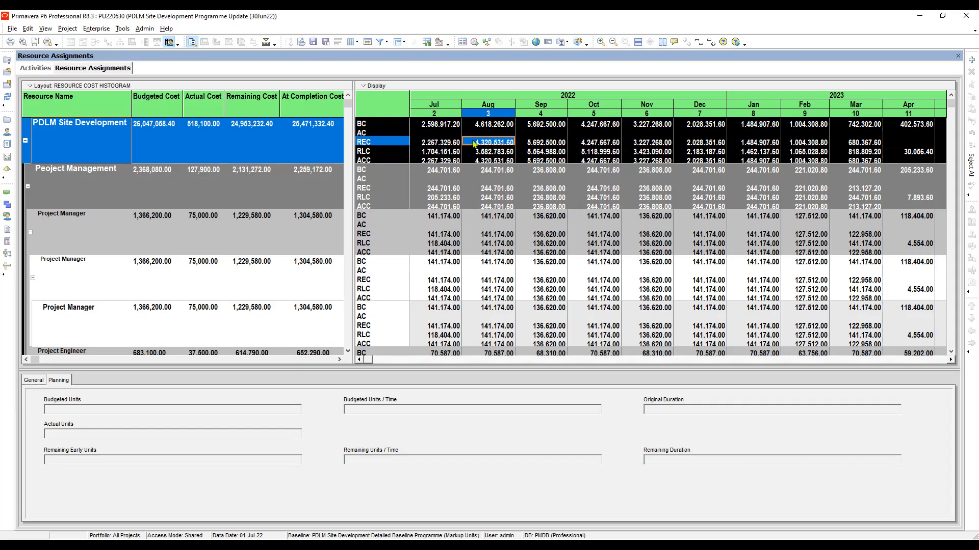
pyautogui.click(542, 146)
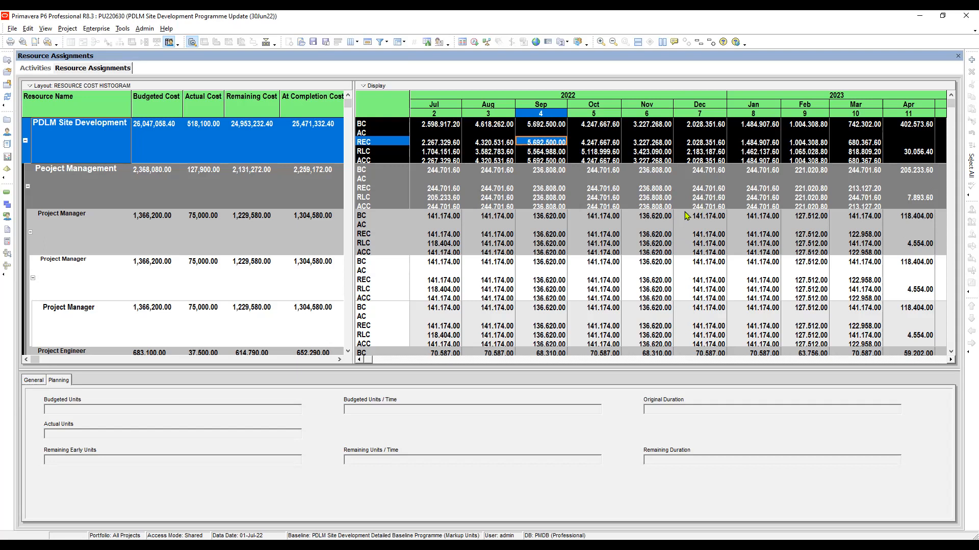
# Step: Compare the end months of the project's RLC and REC rows, and review RLC from March 2023 back to November 2022
pyautogui.click(917, 155)
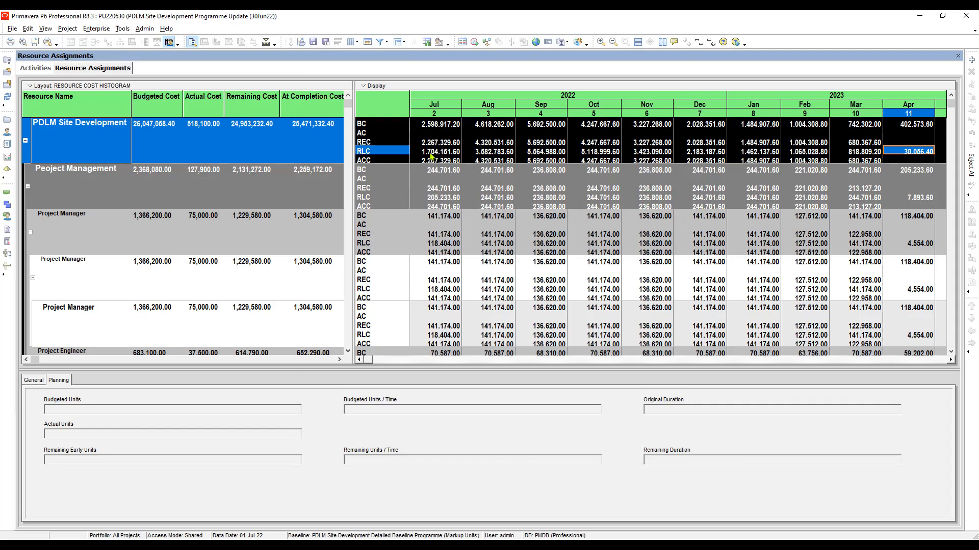
pyautogui.click(437, 144)
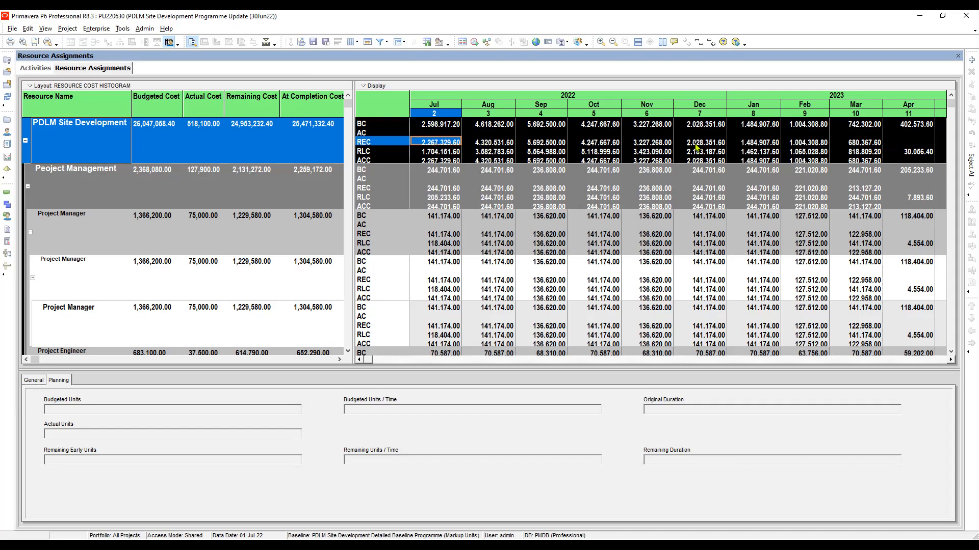
pyautogui.click(867, 144)
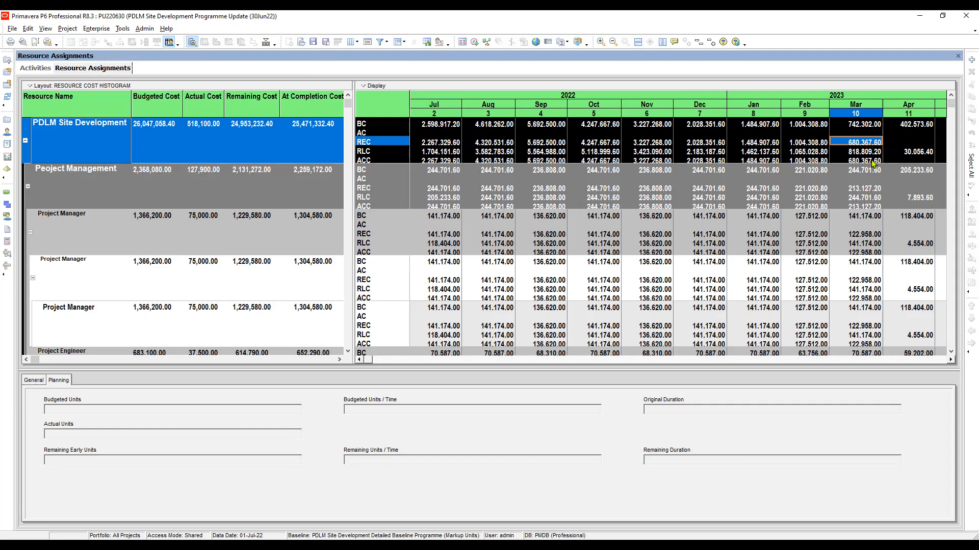
pyautogui.click(861, 153)
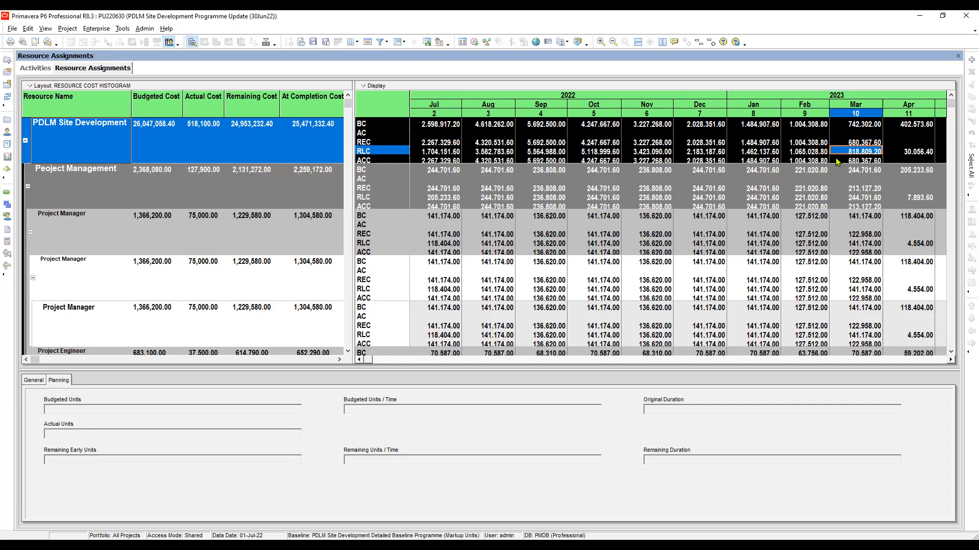
pyautogui.click(810, 152)
pyautogui.click(762, 151)
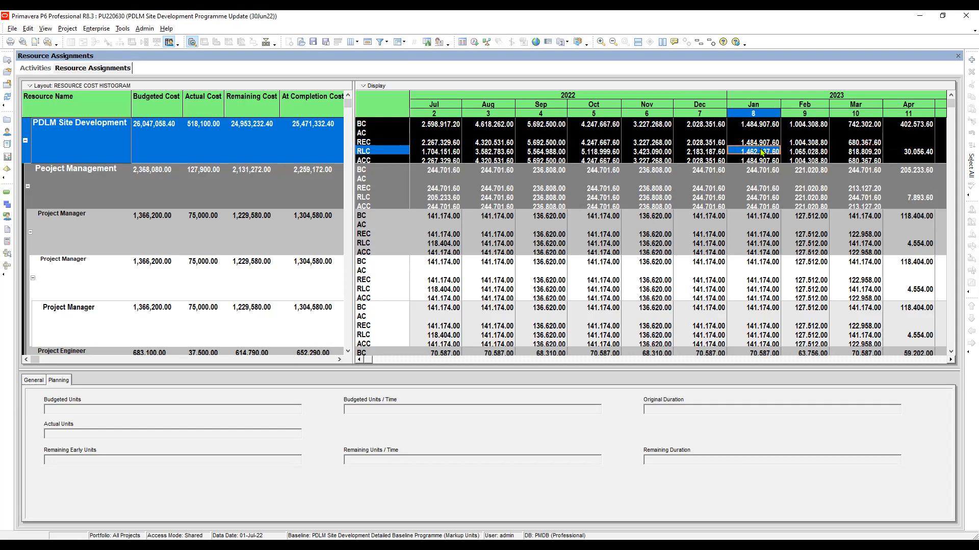
pyautogui.click(716, 152)
pyautogui.click(658, 153)
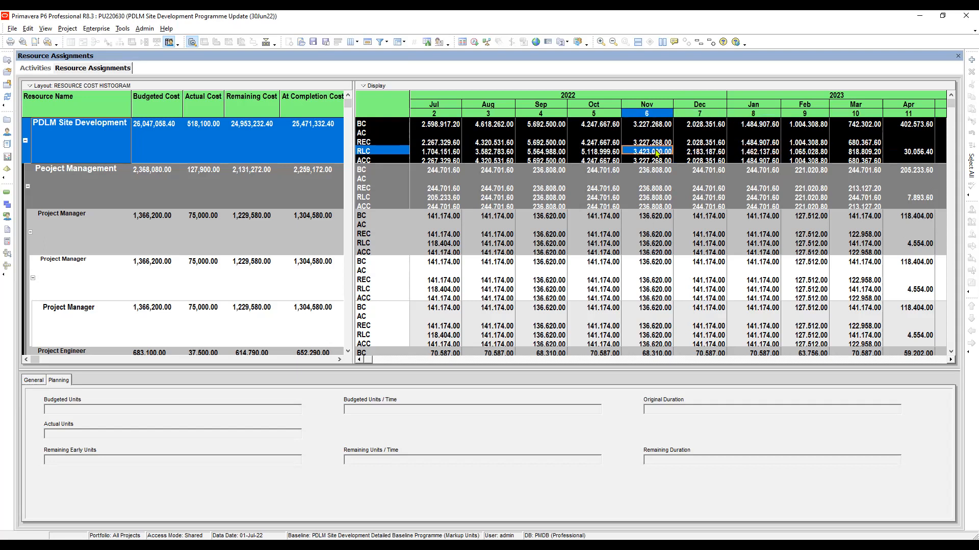
# Step: Recheck the full REC range through March 2023 and the full RLC range through April 2023 in the PDLM Site Development total
pyautogui.click(433, 144)
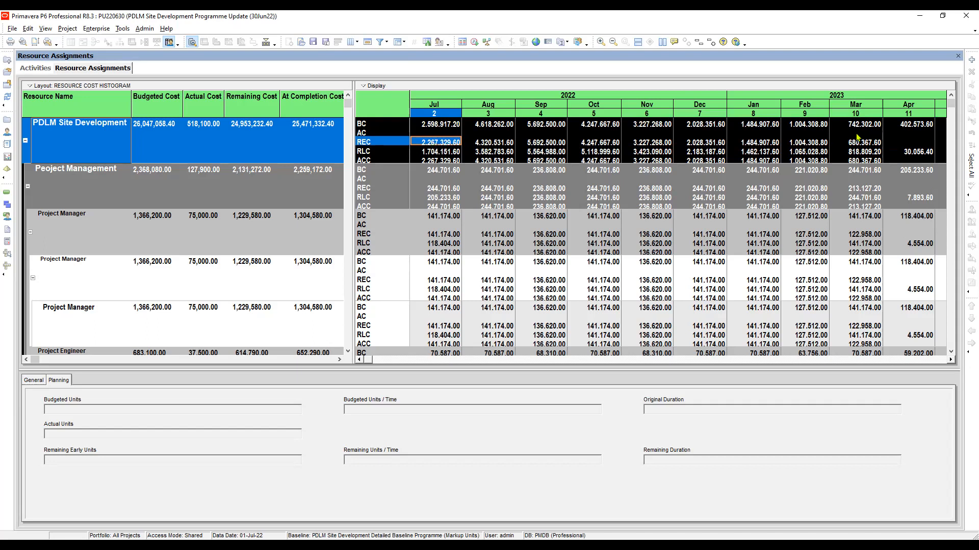
pyautogui.keyDown('shift'); pyautogui.click(865, 144); pyautogui.keyUp('shift')
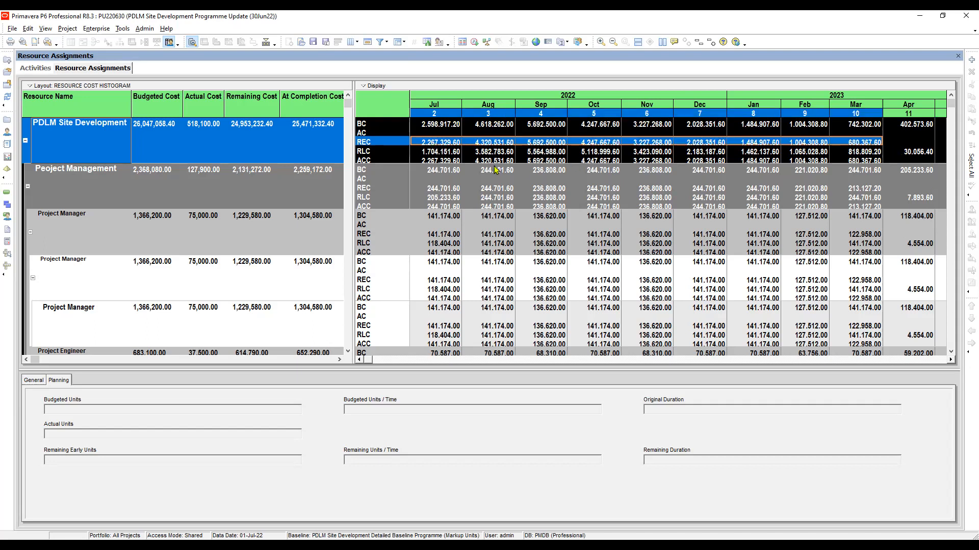
pyautogui.click(424, 152)
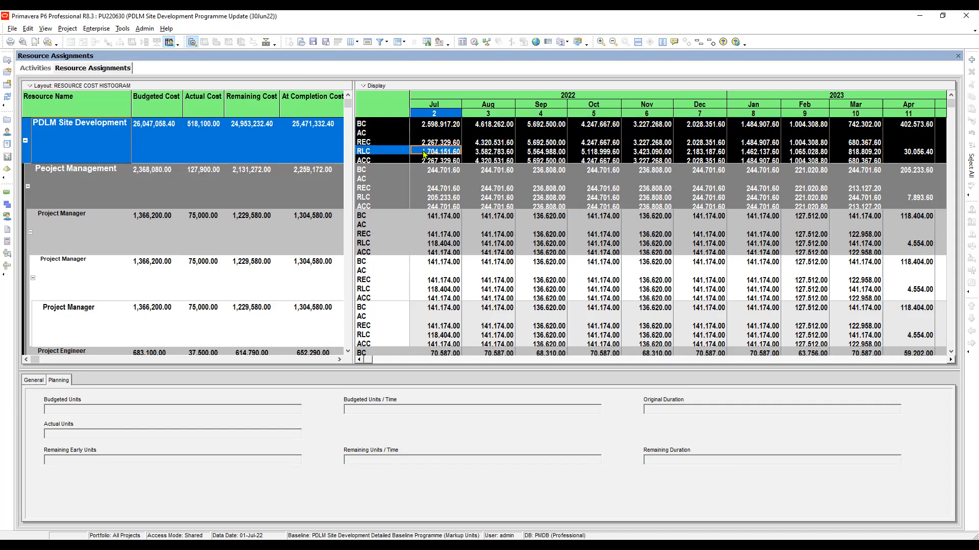
pyautogui.keyDown('shift'); pyautogui.click(917, 151); pyautogui.keyUp('shift')
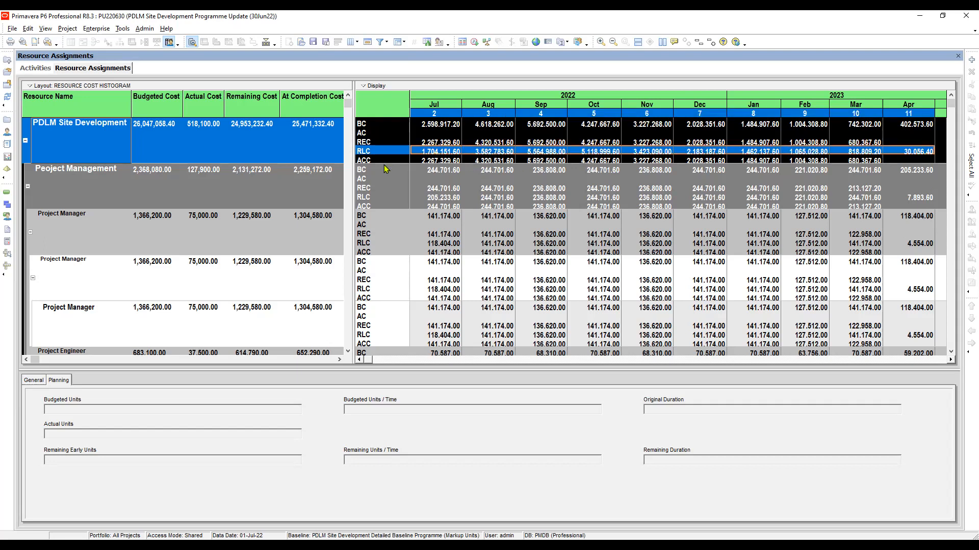
# Step: Compare the RLC and REC rows in the PDLM Site Development total
pyautogui.click(370, 149)
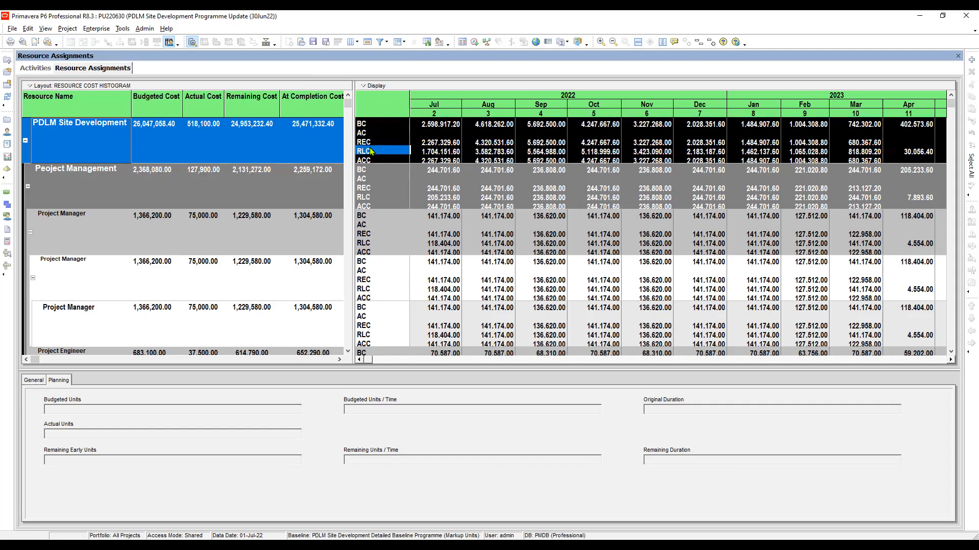
pyautogui.click(371, 142)
pyautogui.click(371, 151)
pyautogui.click(372, 143)
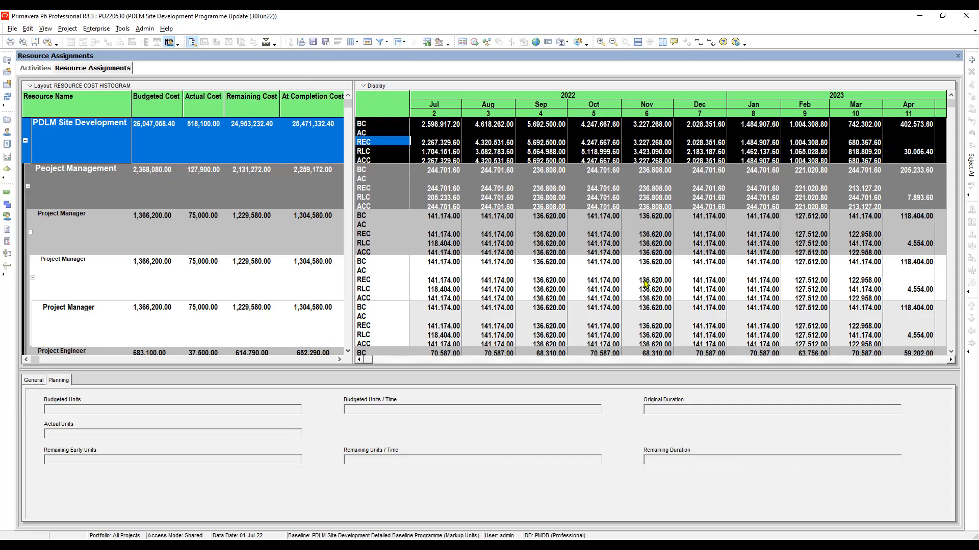
# Step: Examine the project's ACC values for July and June 2022 in the PDLM Site Development total
pyautogui.click(369, 161)
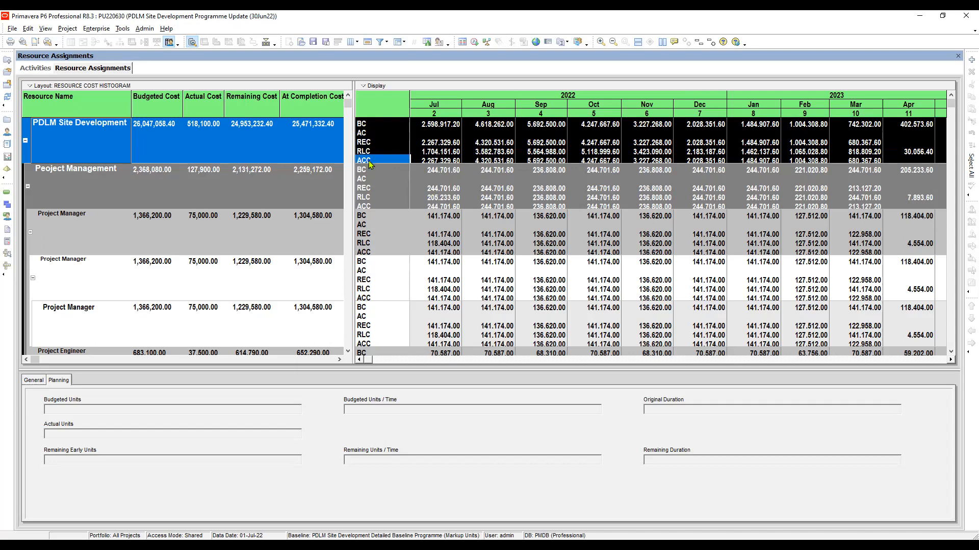
pyautogui.click(436, 161)
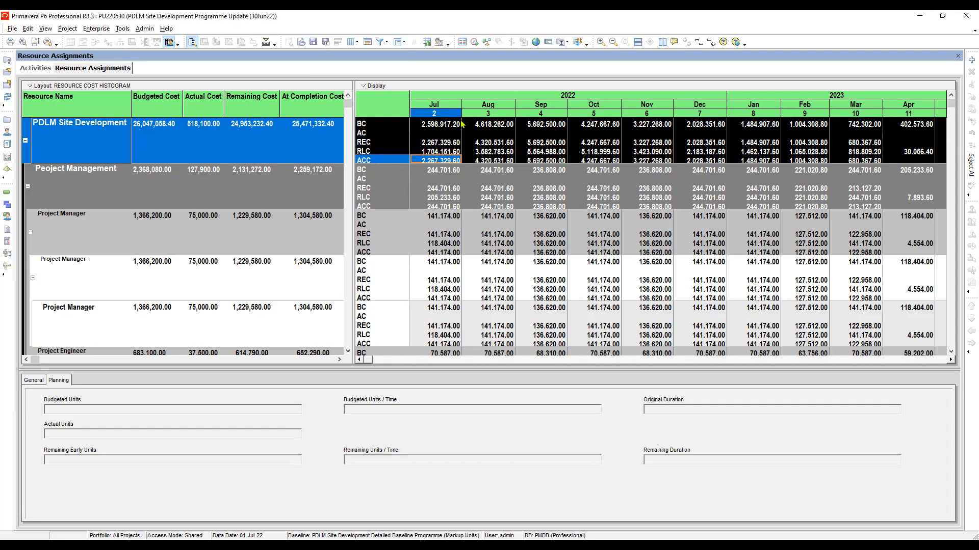
pyautogui.moveTo(454, 98); pyautogui.dragTo(515, 110)
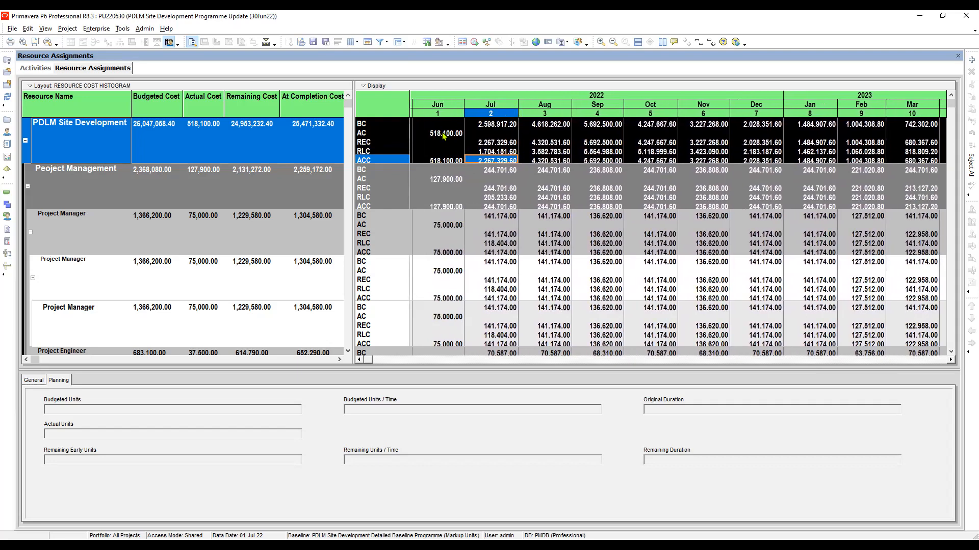
pyautogui.click(440, 162)
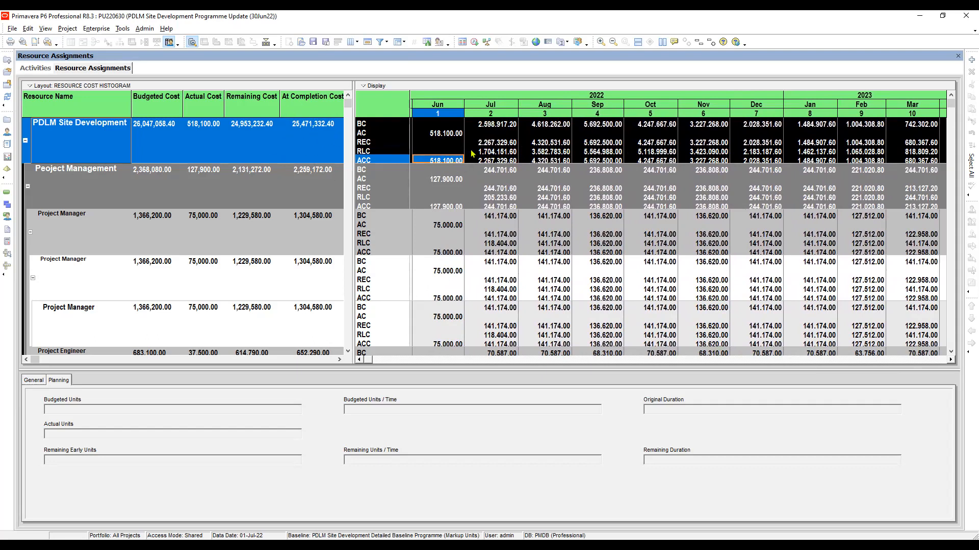
# Step: Review the project's REC from July 2022 to March 2023 and June's ACC, and widen the table to fit the At Completion Cost column
pyautogui.click(496, 143)
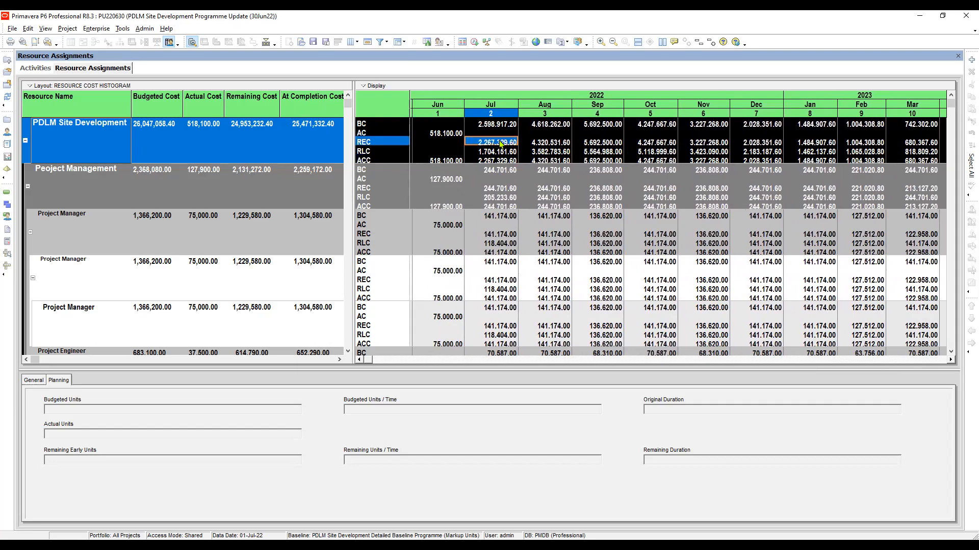
pyautogui.keyDown('shift'); pyautogui.click(921, 143); pyautogui.keyUp('shift')
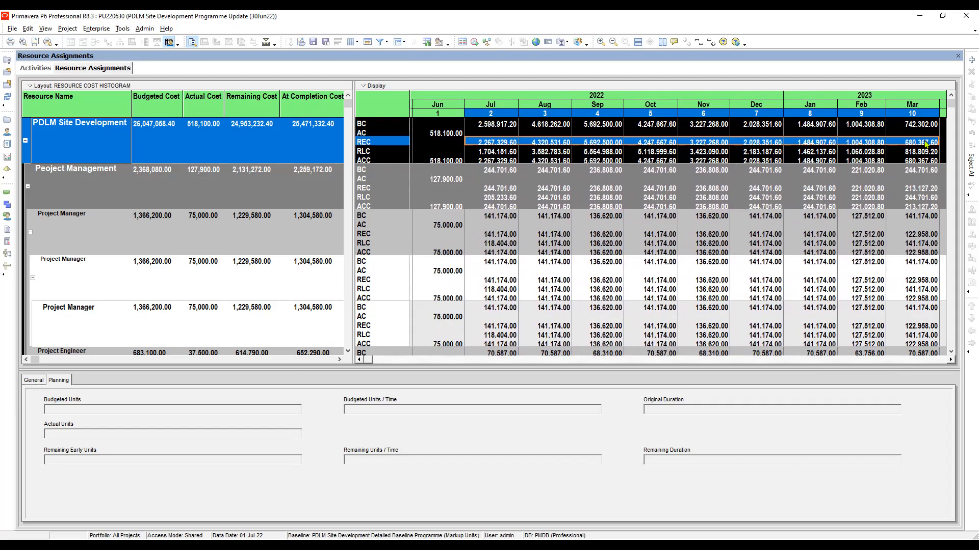
pyautogui.click(444, 161)
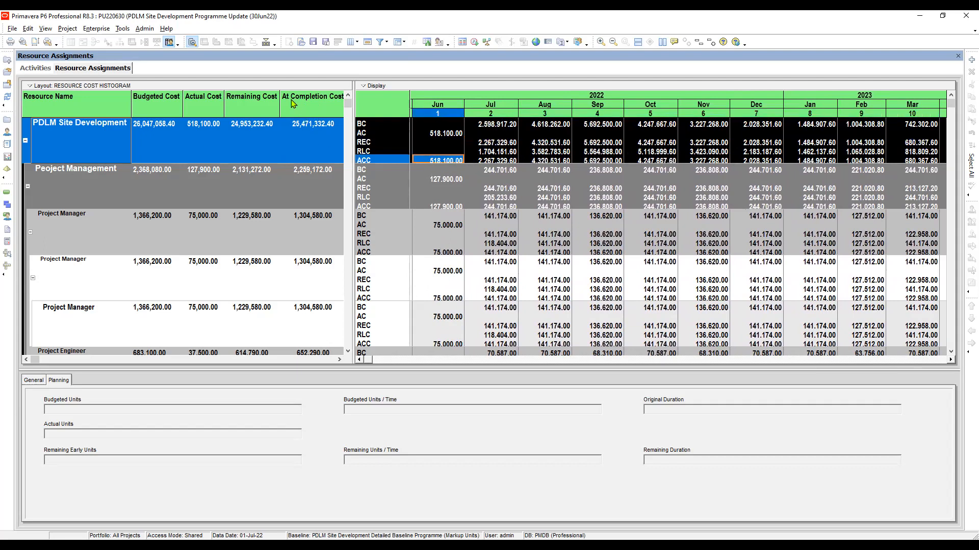
pyautogui.moveTo(354, 120)
pyautogui.mouseDown()
pyautogui.moveTo(366, 120)
pyautogui.moveTo(355, 119)
pyautogui.mouseUp()
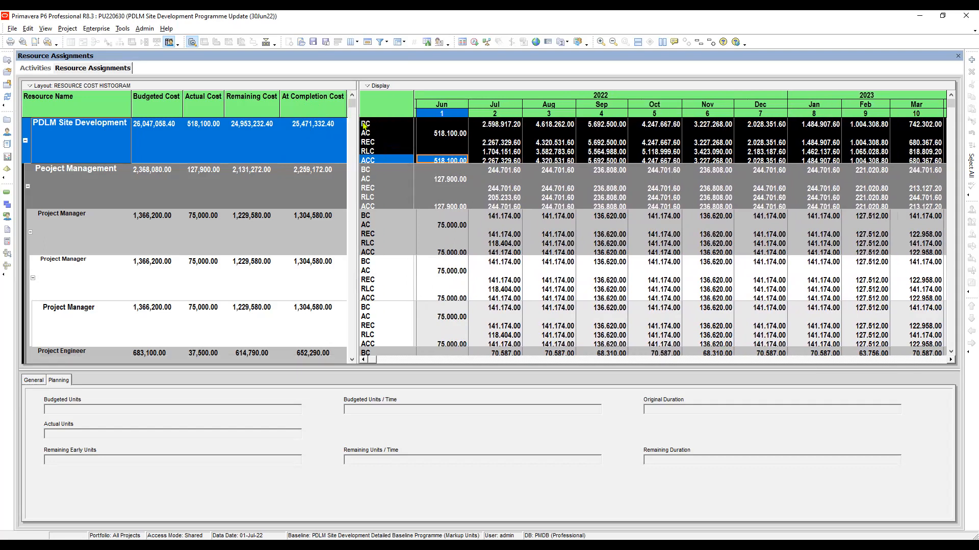
# Step: Highlight the project's RLC values from July 2022 to March 2023 and check them against the June 2022 ACC
pyautogui.click(498, 142)
pyautogui.click(497, 152)
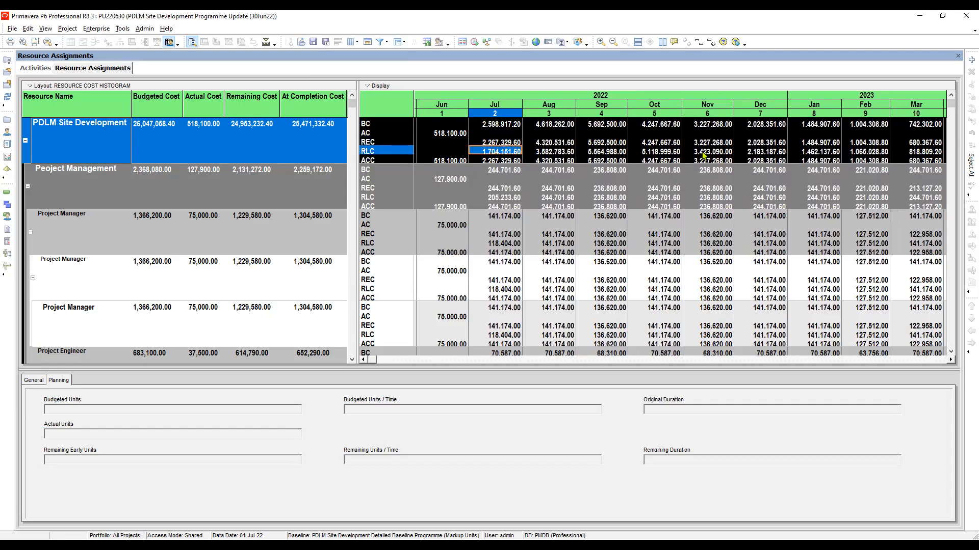
pyautogui.keyDown('shift'); pyautogui.click(917, 152); pyautogui.keyUp('shift')
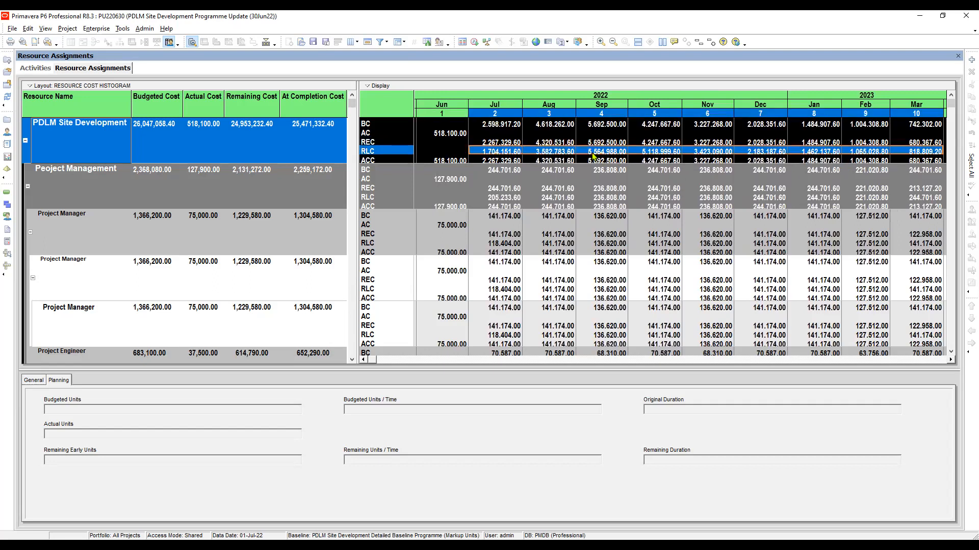
pyautogui.click(453, 160)
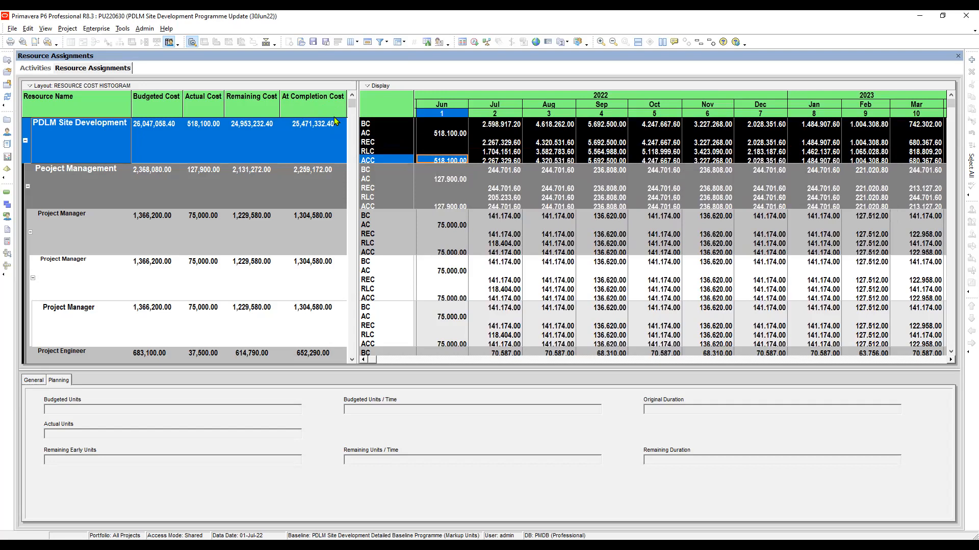
# Step: Narrow the monthly columns to fit June 2022 to April 2023, and select the Budgeted Cost of the Peoject Management group
pyautogui.click(912, 114)
pyautogui.moveTo(911, 115); pyautogui.dragTo(883, 119)
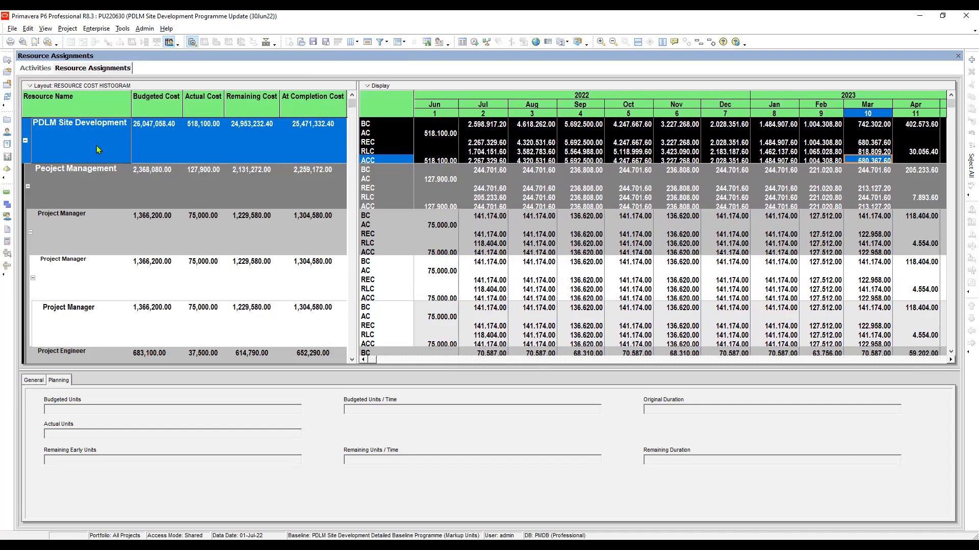
pyautogui.click(66, 181)
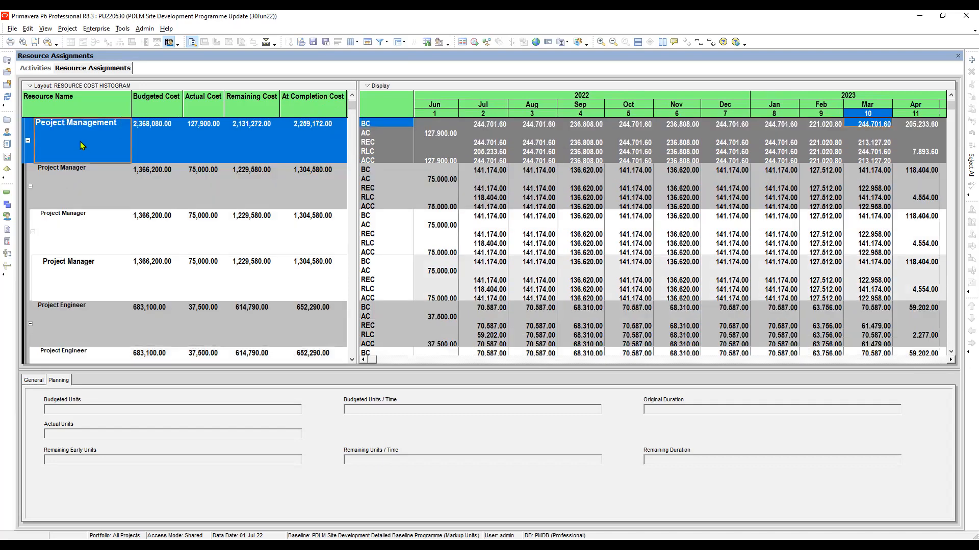
pyautogui.click(158, 139)
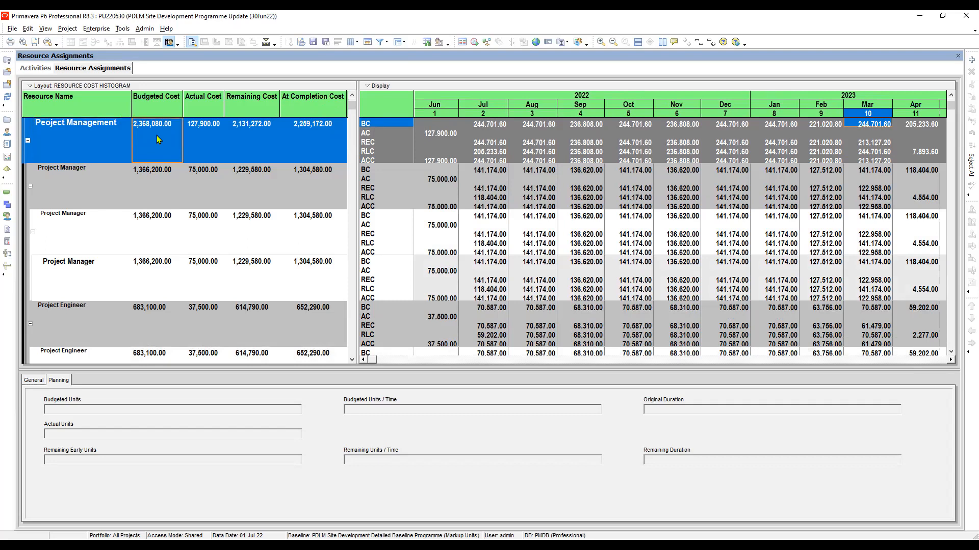
# Step: Change the Resource ID Name level 1 grouping band's colour to light yellow and apply it to the layout
pyautogui.click(401, 43)
pyautogui.click(401, 43)
pyautogui.click(401, 42)
pyautogui.click(403, 55)
pyautogui.click(573, 266)
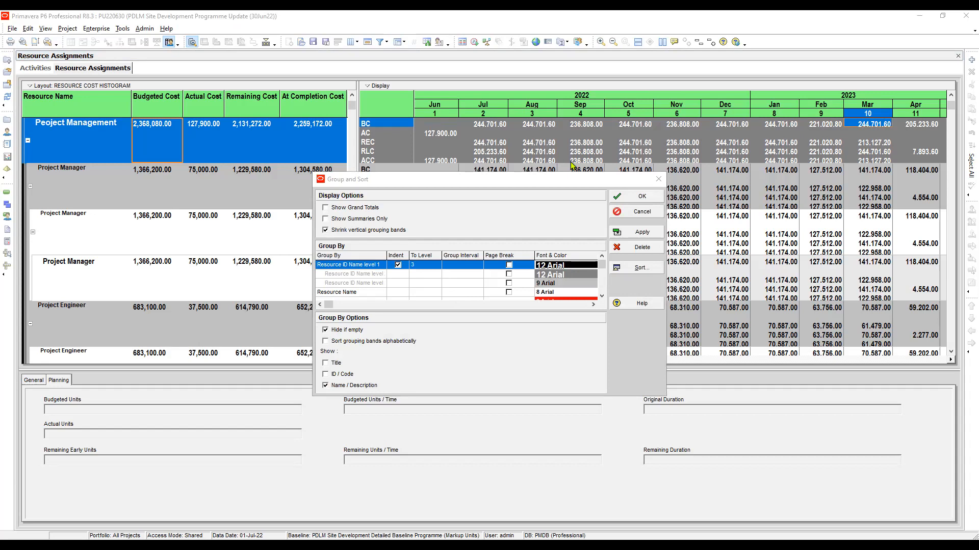
pyautogui.click(447, 274)
pyautogui.moveTo(446, 316); pyautogui.dragTo(447, 302)
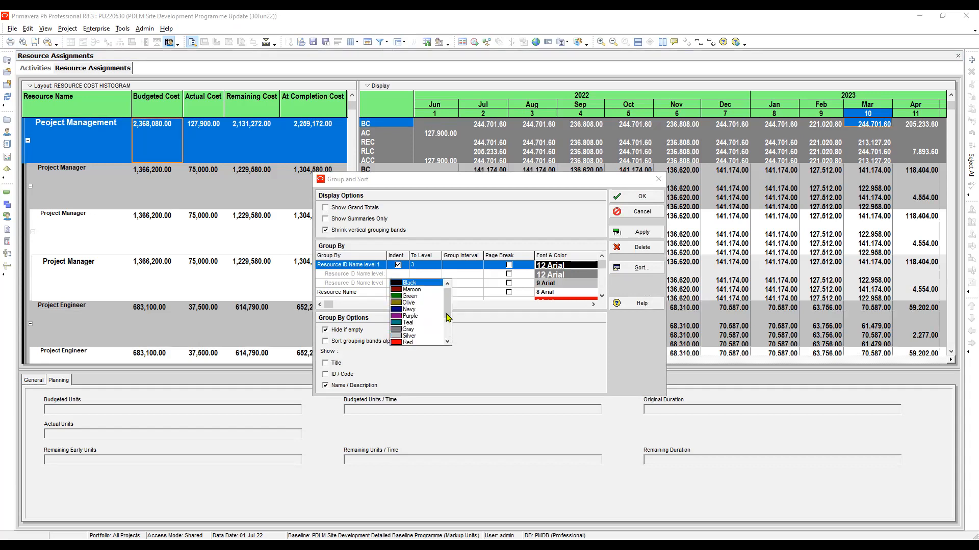
pyautogui.press('Escape')
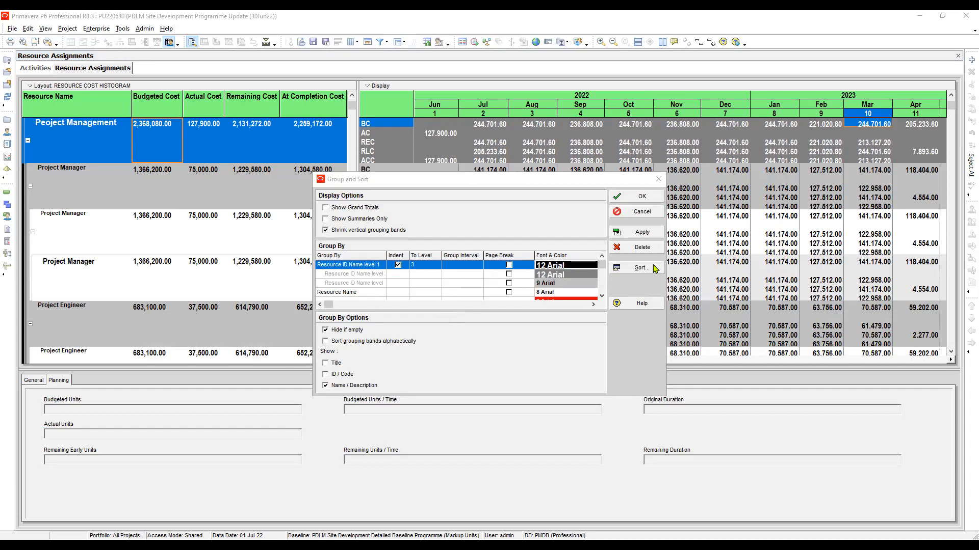
pyautogui.click(642, 232)
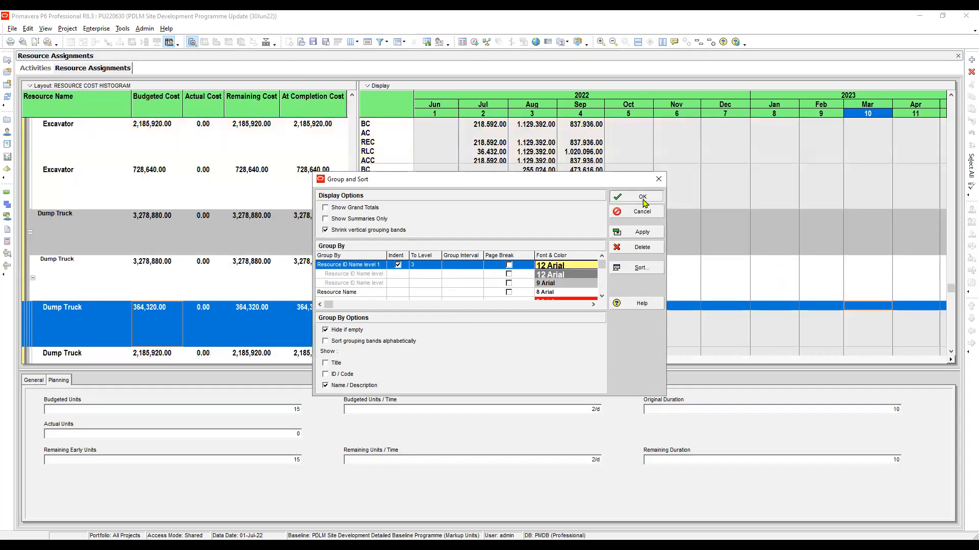
pyautogui.click(644, 200)
pyautogui.moveTo(351, 291); pyautogui.dragTo(352, 97)
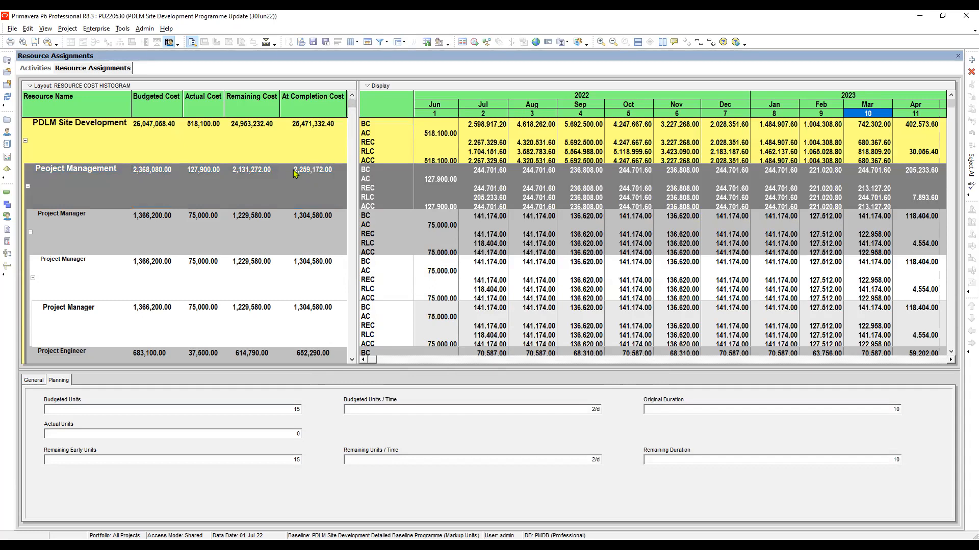
# Step: Change the second-level Resource ID Name grouping band, used by Peoject Management, from grey to white and apply it
pyautogui.click(79, 182)
pyautogui.scroll(1, 45, 158)
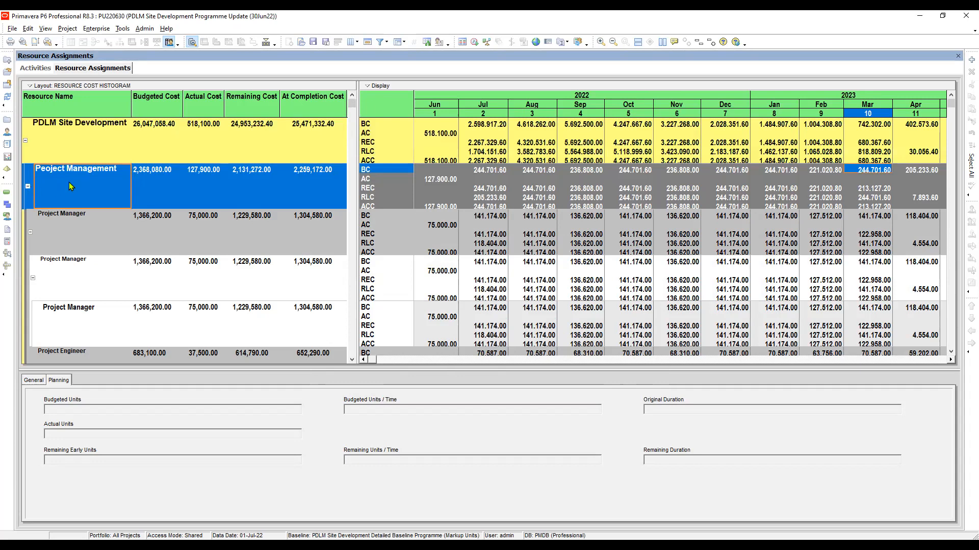
pyautogui.click(402, 43)
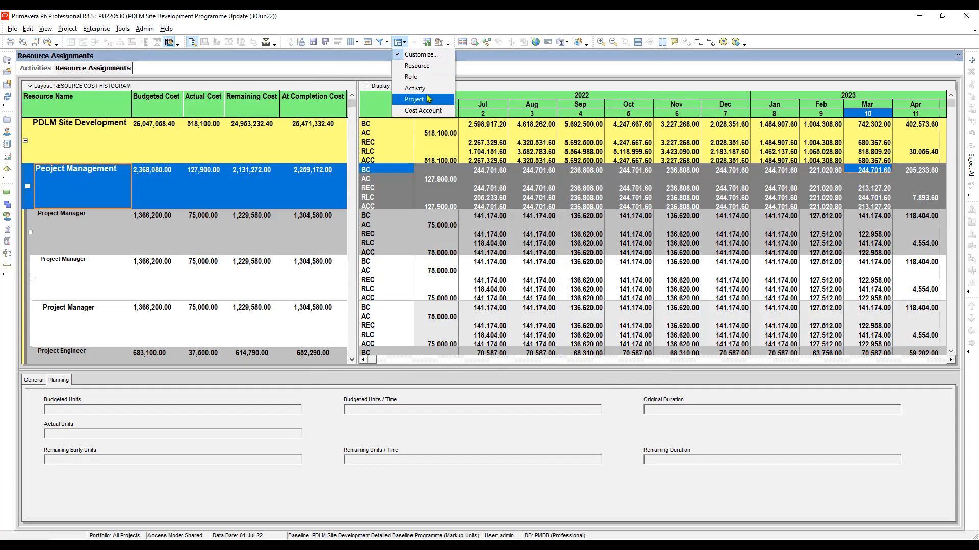
pyautogui.click(421, 55)
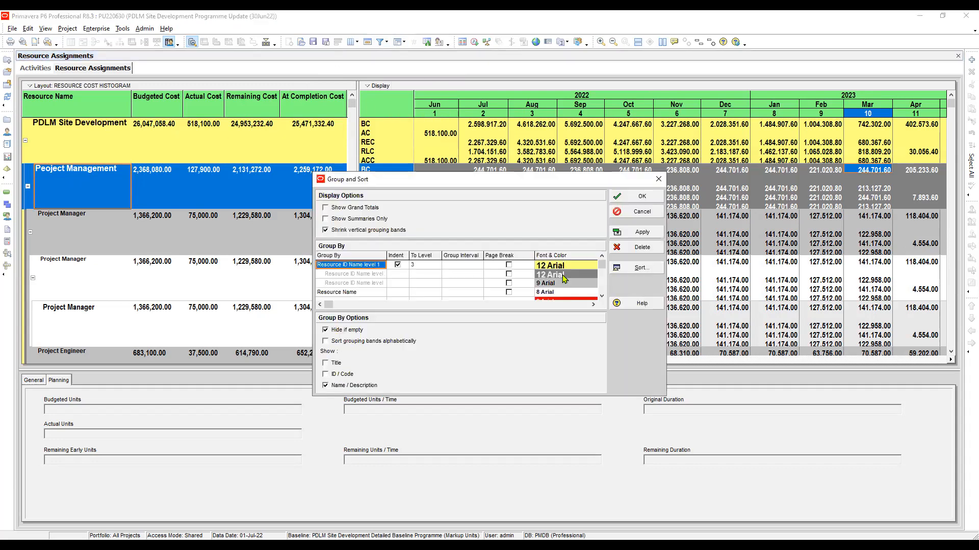
pyautogui.click(564, 275)
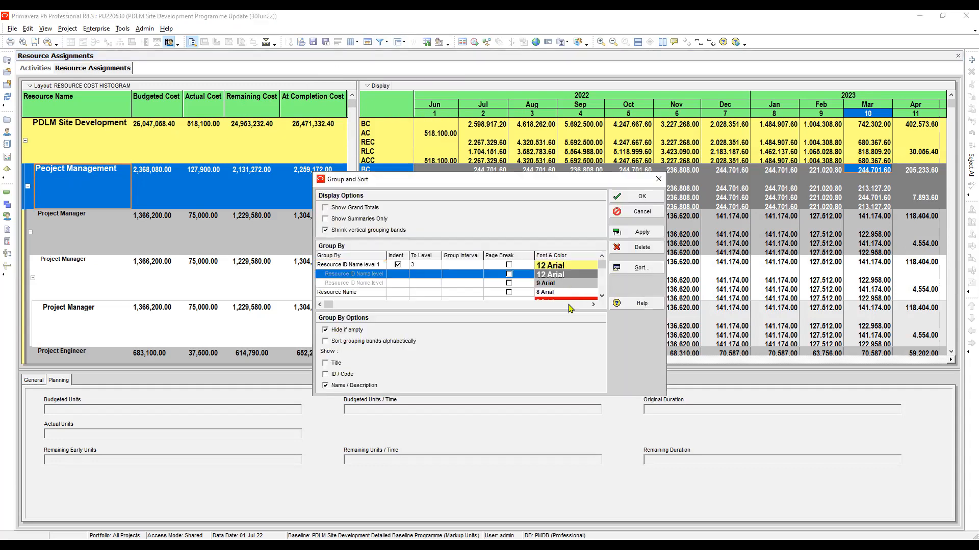
pyautogui.doubleClick(567, 274)
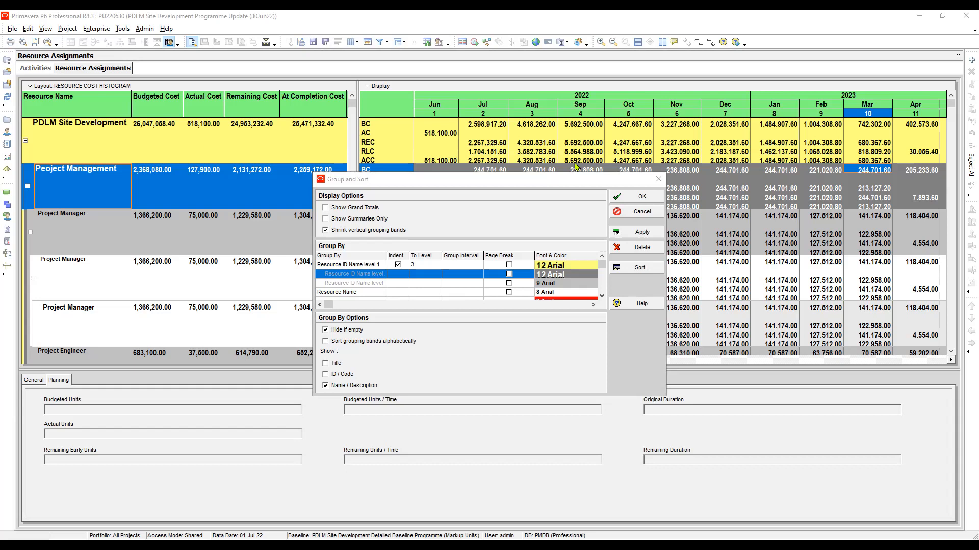
pyautogui.click(446, 274)
pyautogui.moveTo(448, 315); pyautogui.dragTo(448, 294)
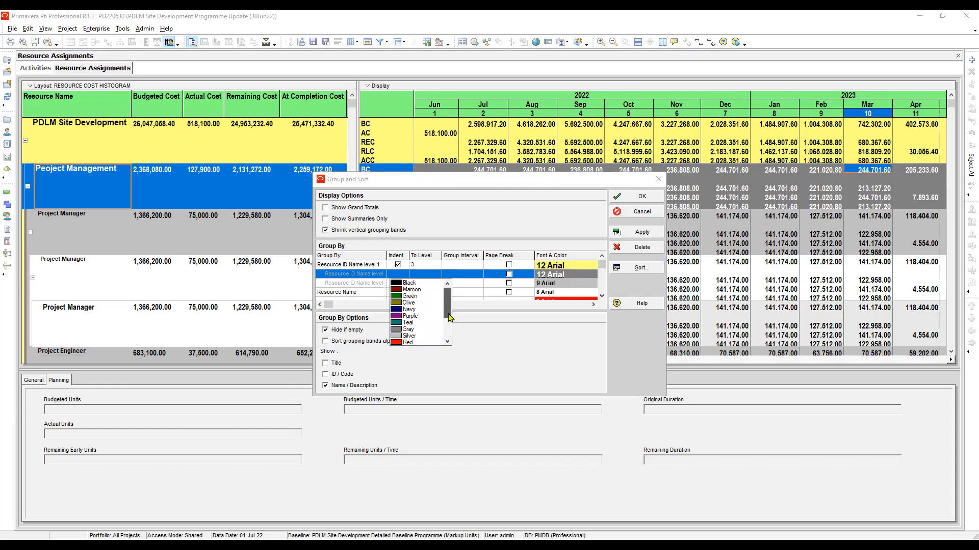
pyautogui.click(410, 283)
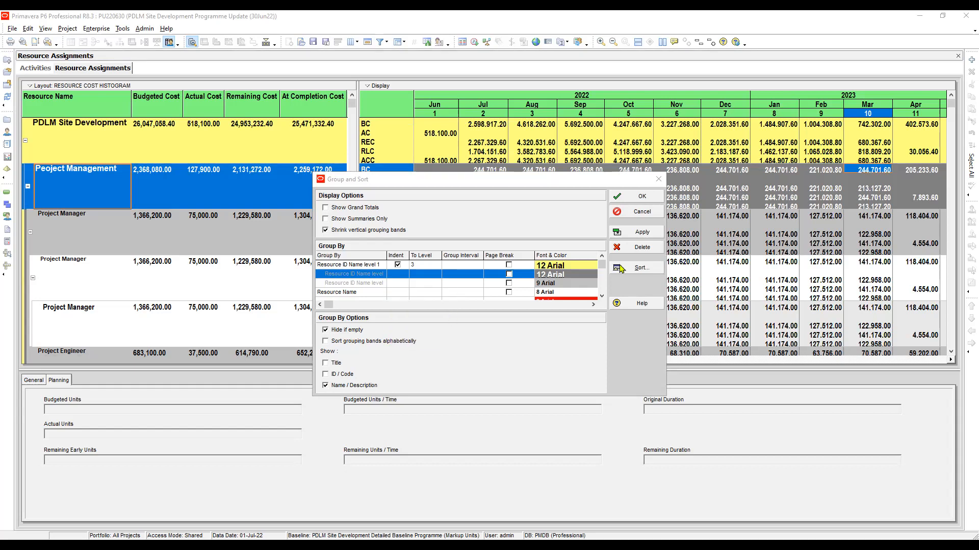
pyautogui.click(643, 233)
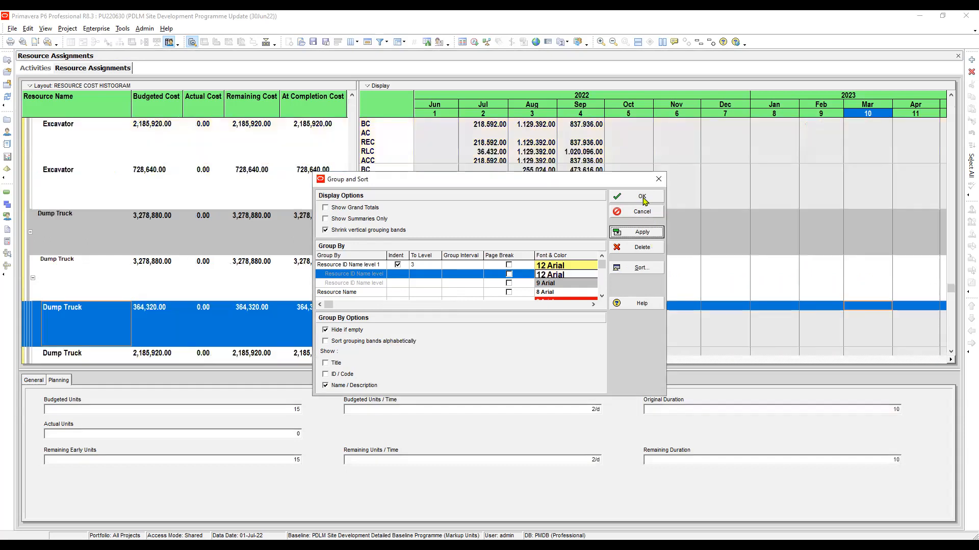
pyautogui.click(642, 197)
pyautogui.moveTo(349, 255); pyautogui.dragTo(340, 74)
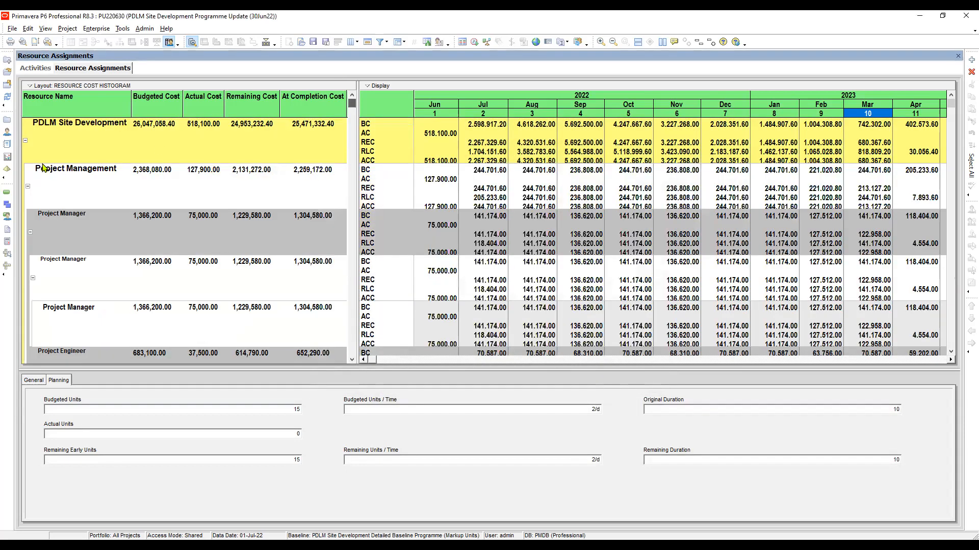
# Step: Collapse the Peoject Management, Manpower, Equipments and Consumables groups and the Transportation subgroup
pyautogui.click(27, 186)
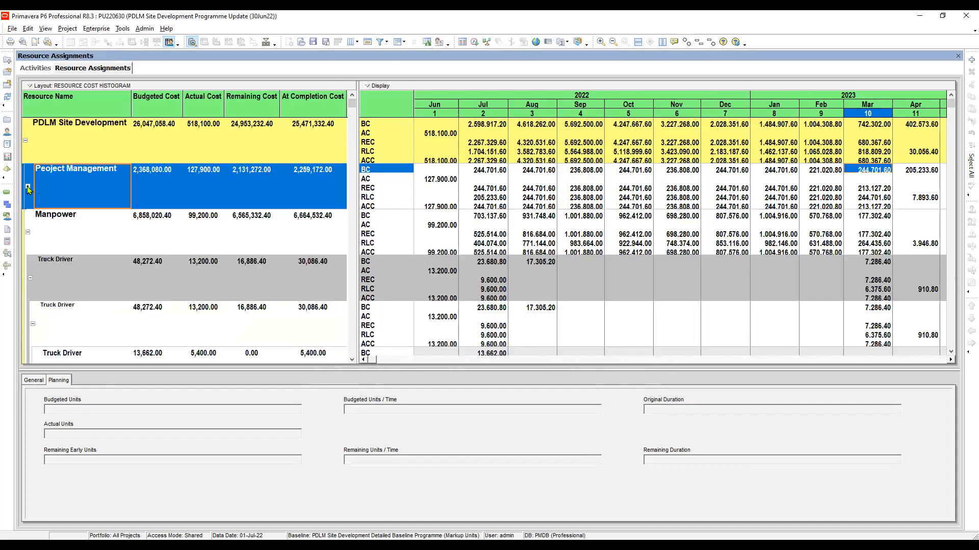
pyautogui.click(28, 233)
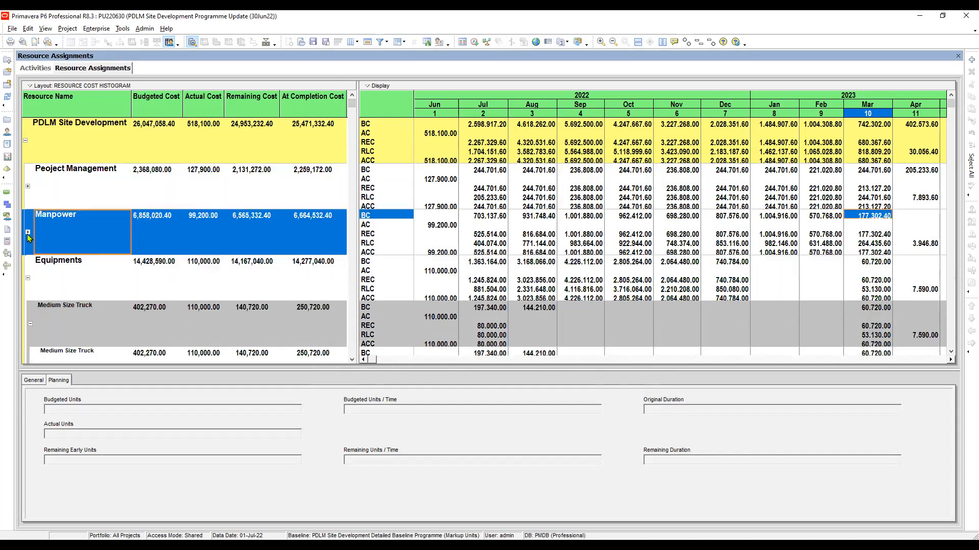
pyautogui.click(28, 279)
pyautogui.click(31, 326)
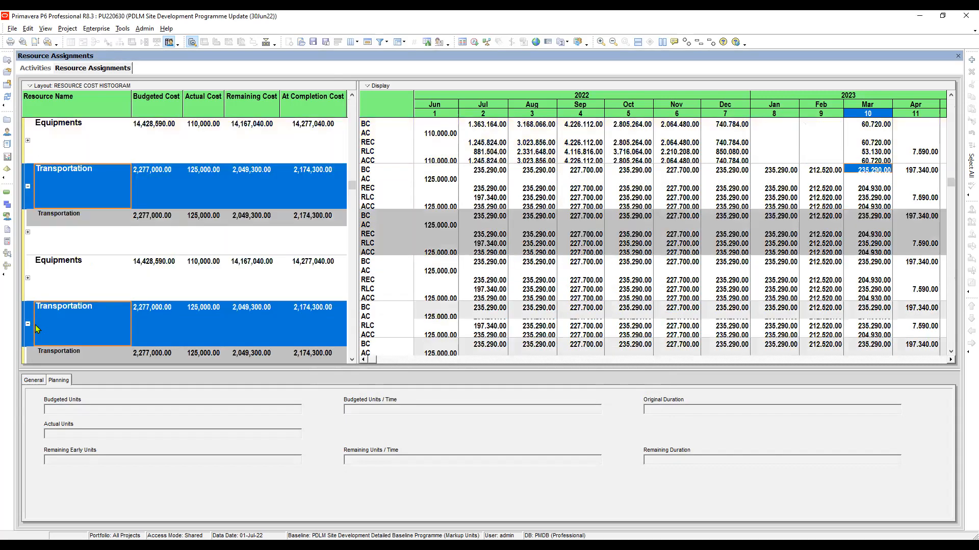
pyautogui.click(30, 232)
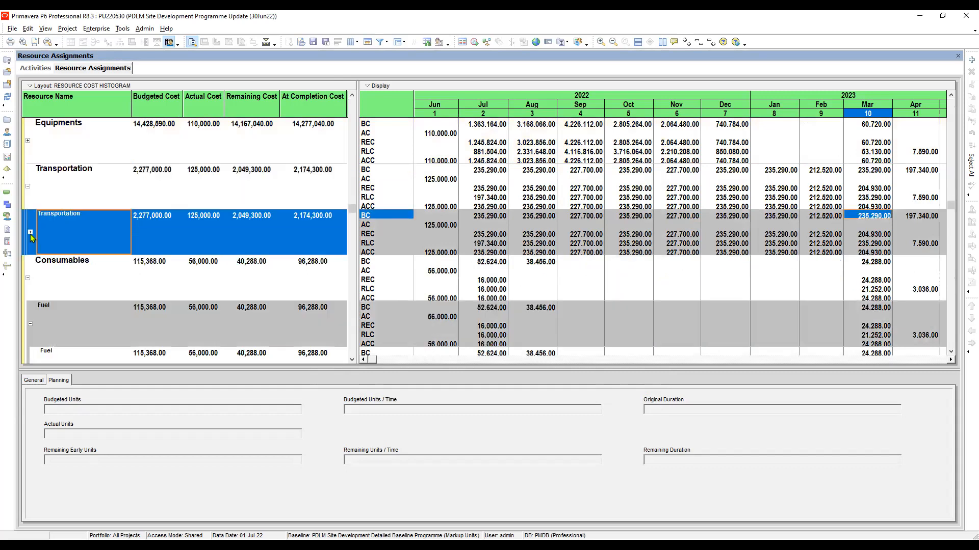
pyautogui.click(28, 278)
pyautogui.scroll(2, 137, 256)
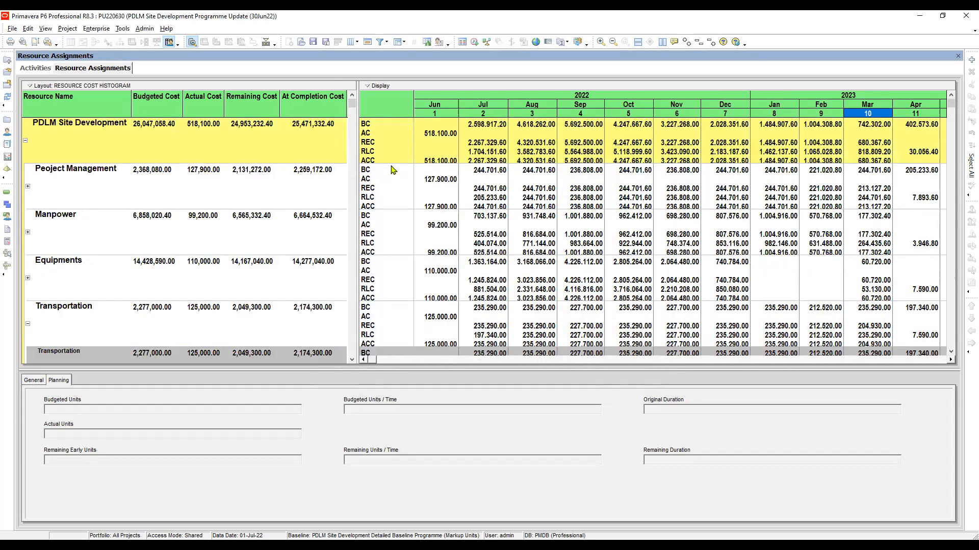
# Step: Narrow the cost label column beside the timescale and refit the monthly columns to span June 2022 to April 2023
pyautogui.moveTo(408, 95); pyautogui.dragTo(385, 95)
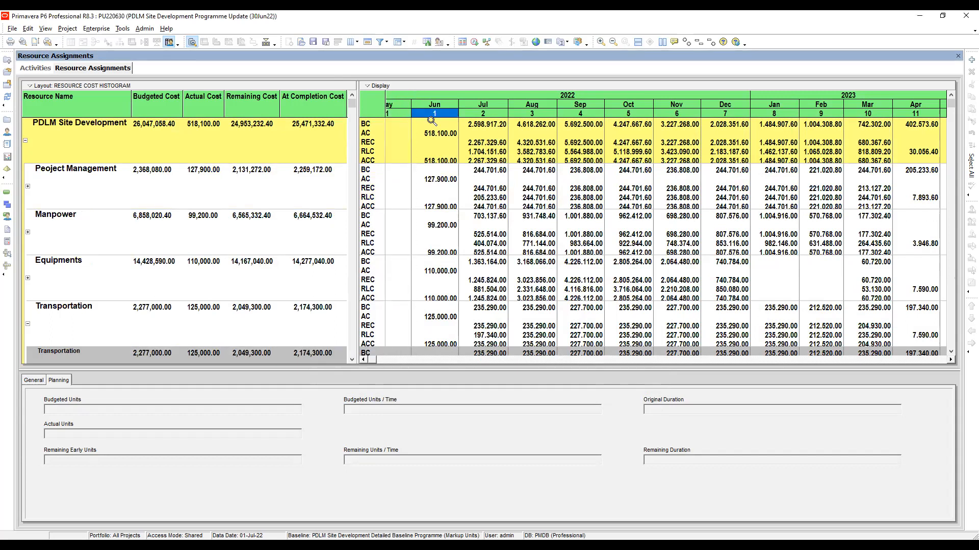
pyautogui.moveTo(414, 98); pyautogui.dragTo(393, 117)
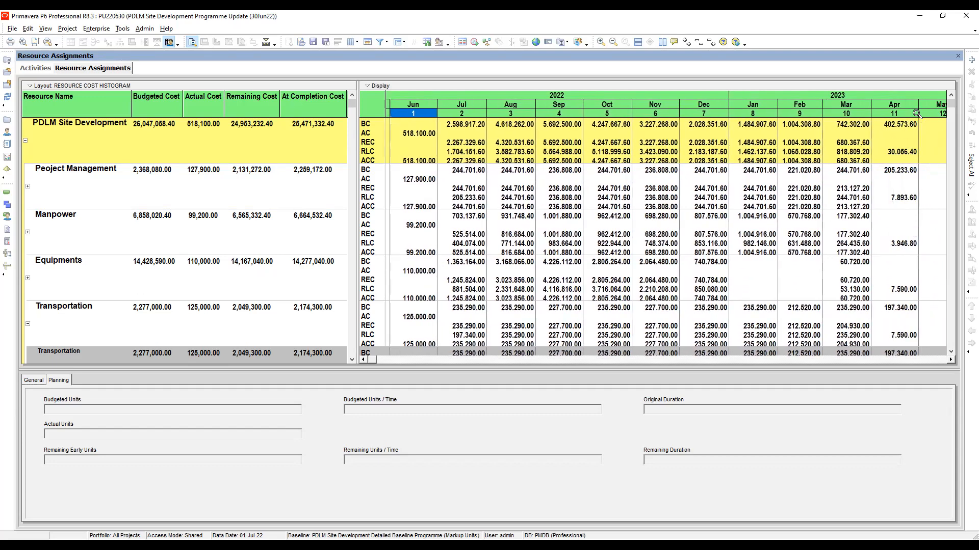
pyautogui.moveTo(913, 115); pyautogui.dragTo(933, 122)
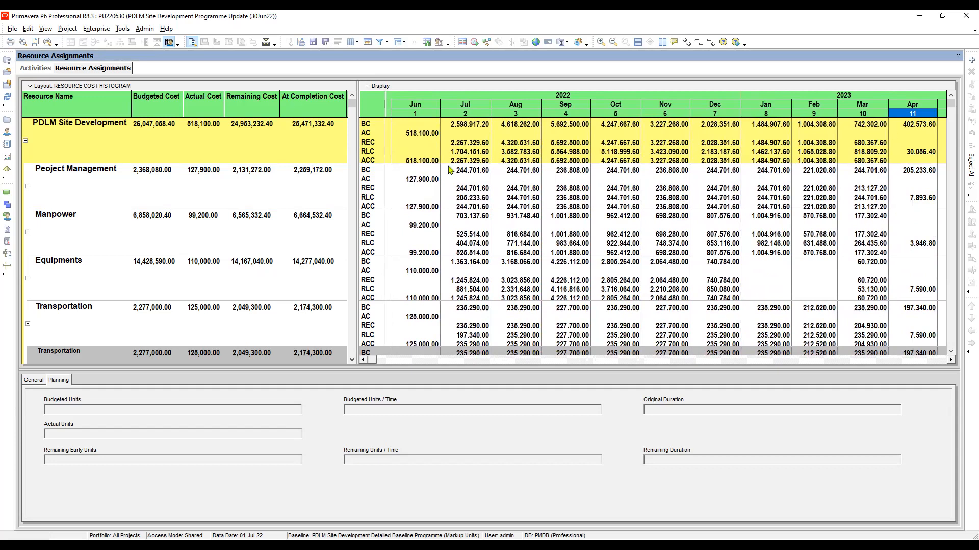
# Step: Open the print preview of the layout and turn off the section divider lines in its page header
pyautogui.click(24, 43)
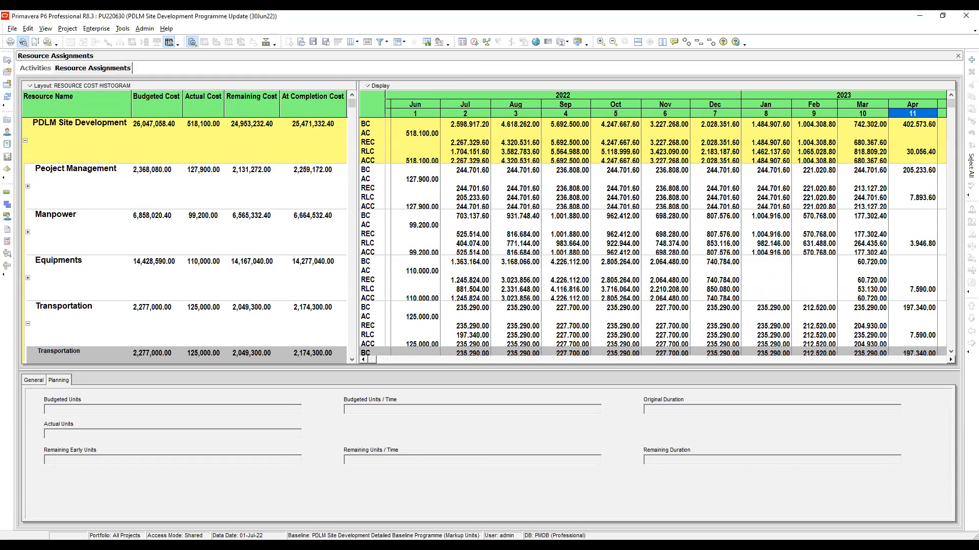
pyautogui.hotkey('alt', 'Tab')
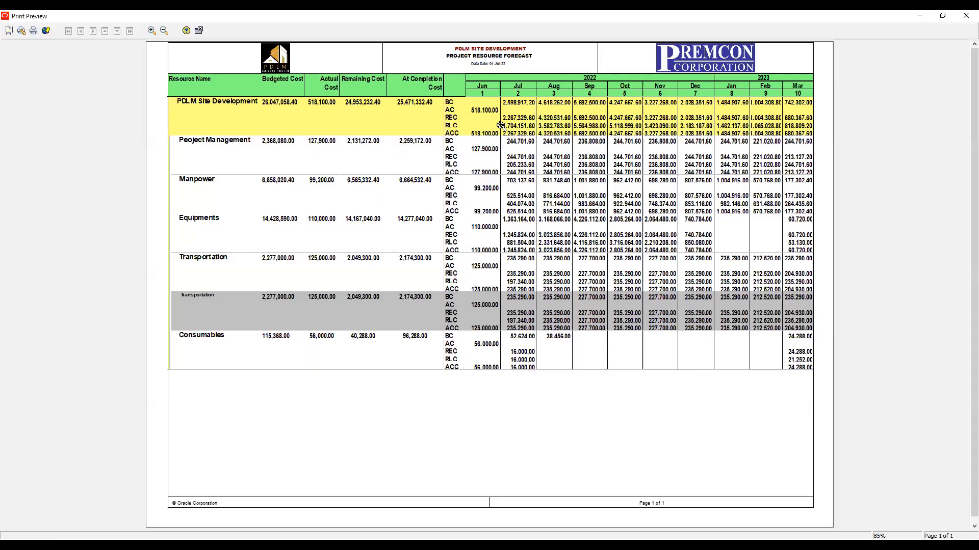
pyautogui.click(9, 32)
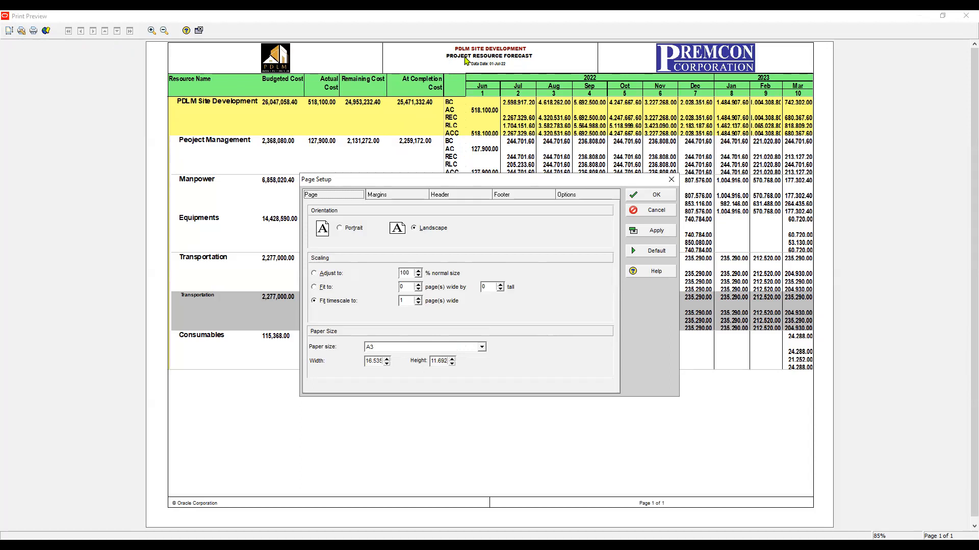
pyautogui.click(450, 194)
pyautogui.click(314, 241)
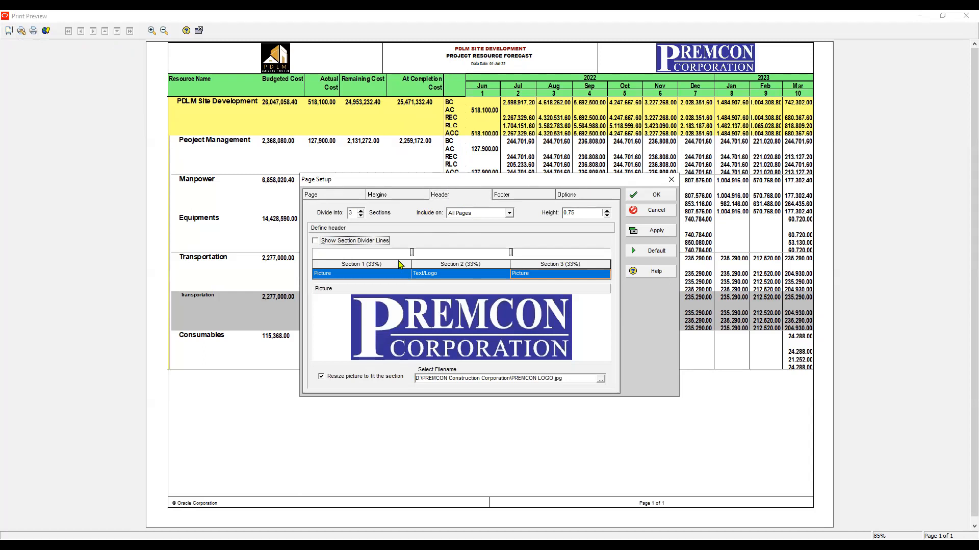
pyautogui.click(662, 233)
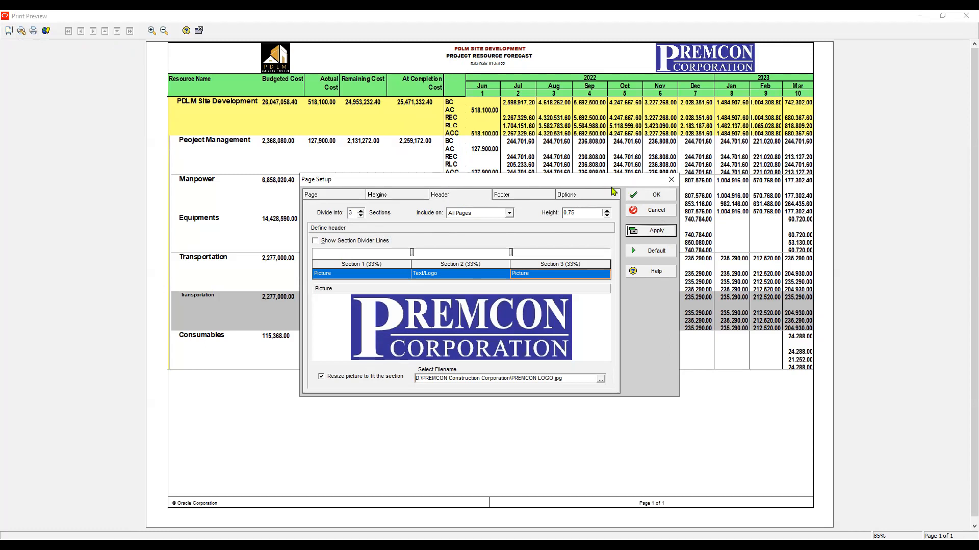
# Step: Replace PROJECT RESOURCE FORECAST in the header's middle section with the lines "RESOURCE COST" and "HISTOGRAMJ"
pyautogui.moveTo(611, 182); pyautogui.dragTo(526, 174)
pyautogui.click(385, 265)
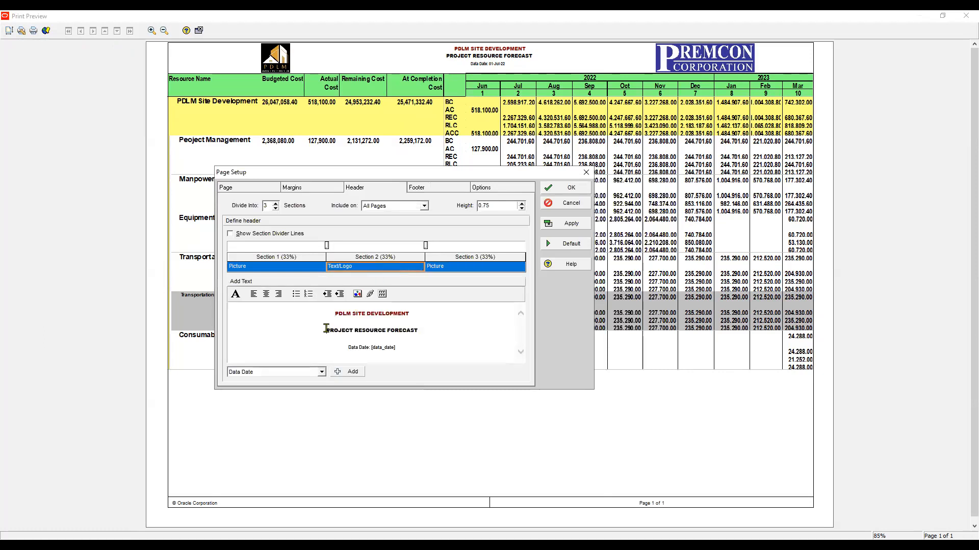
pyautogui.moveTo(325, 329); pyautogui.dragTo(415, 342)
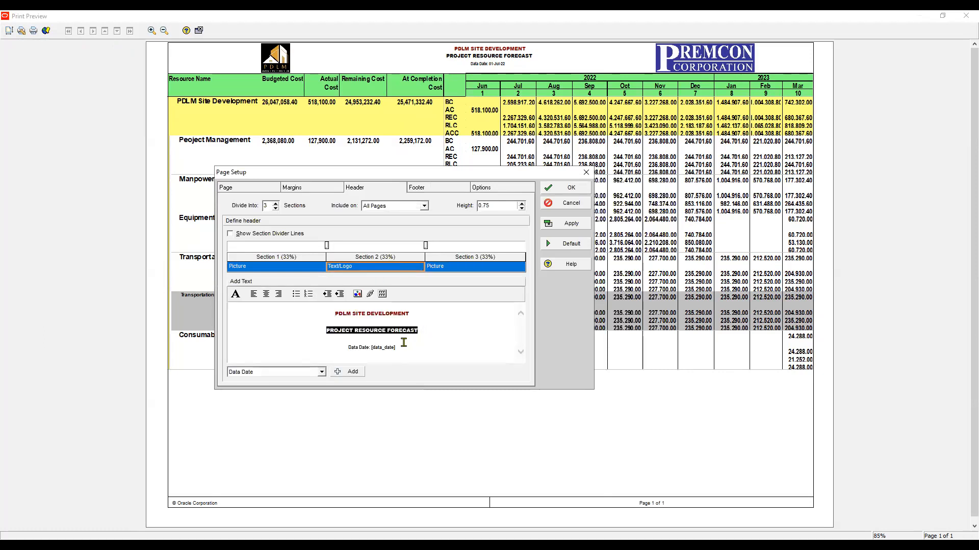
pyautogui.click(235, 294)
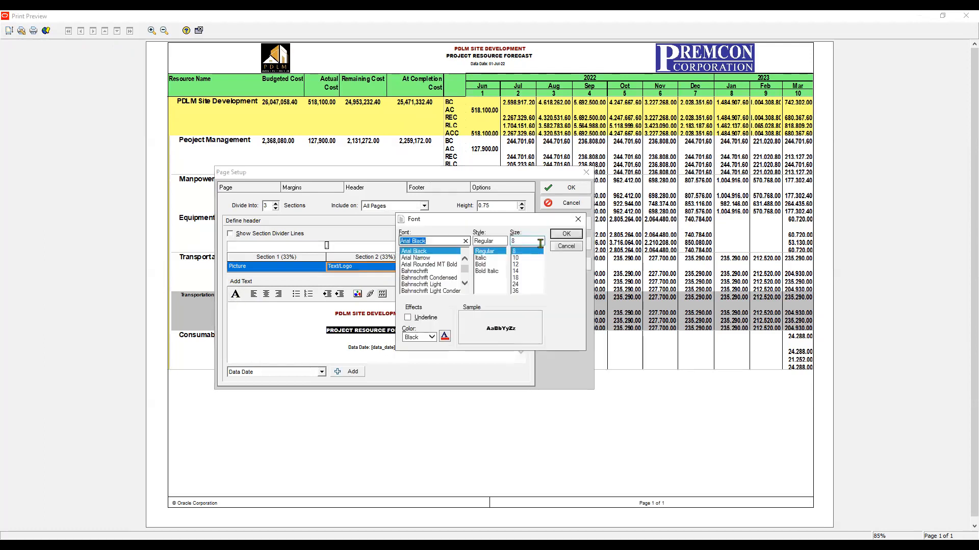
pyautogui.click(566, 234)
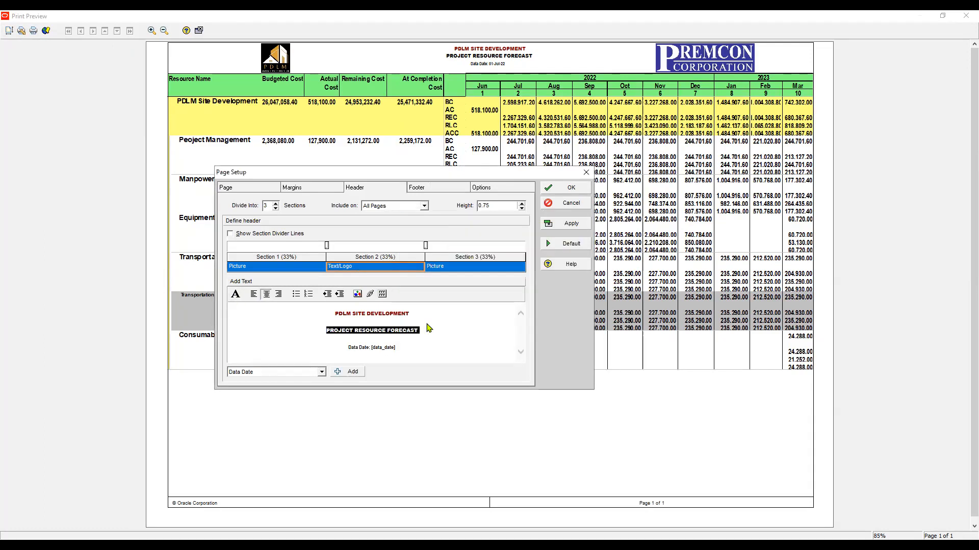
pyautogui.write('R')
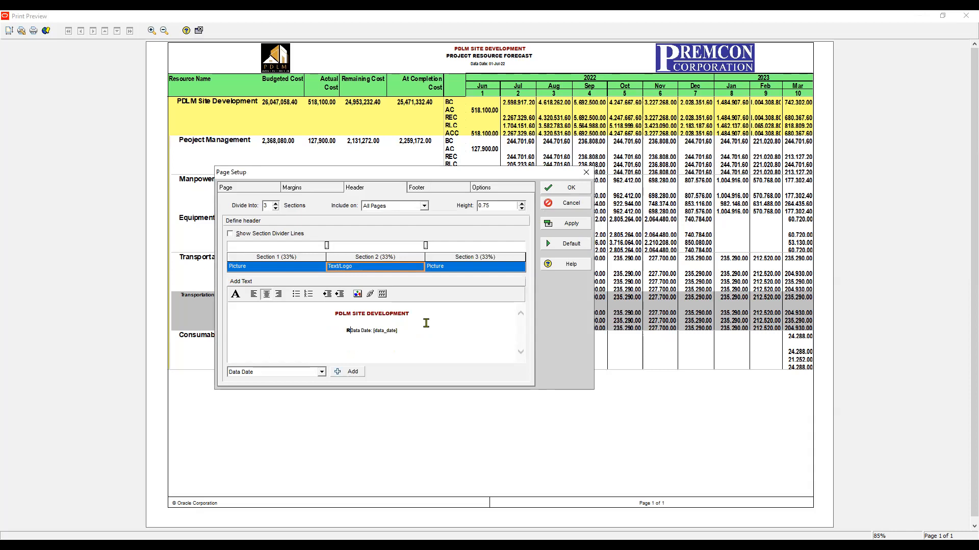
pyautogui.write('ESOURCE C')
pyautogui.write('OST')
pyautogui.press('Return')
pyautogui.write('H')
pyautogui.write('ISTOGRAMJ')
pyautogui.press('Return')
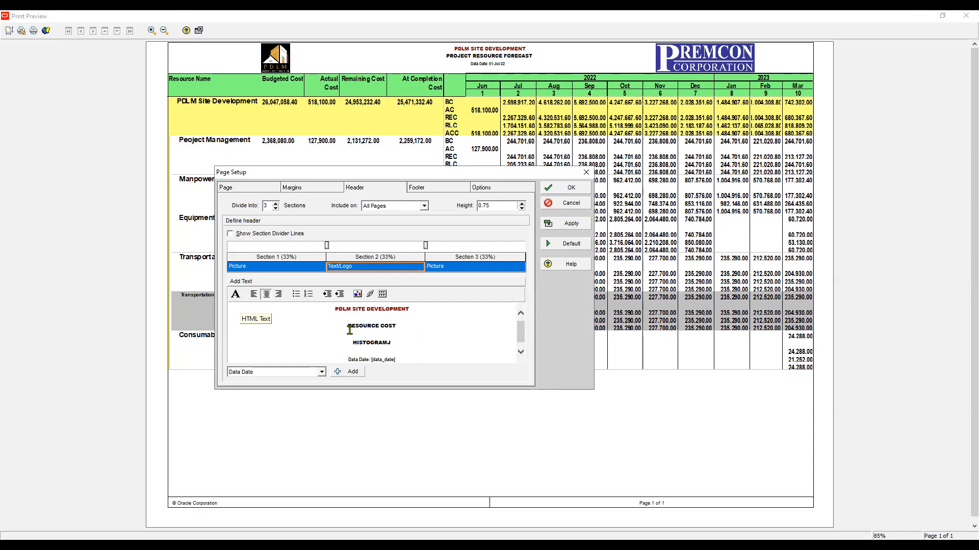
# Step: Keep the header text font at Arial Black, regular, size 8, and apply a header height of 1
pyautogui.click(235, 294)
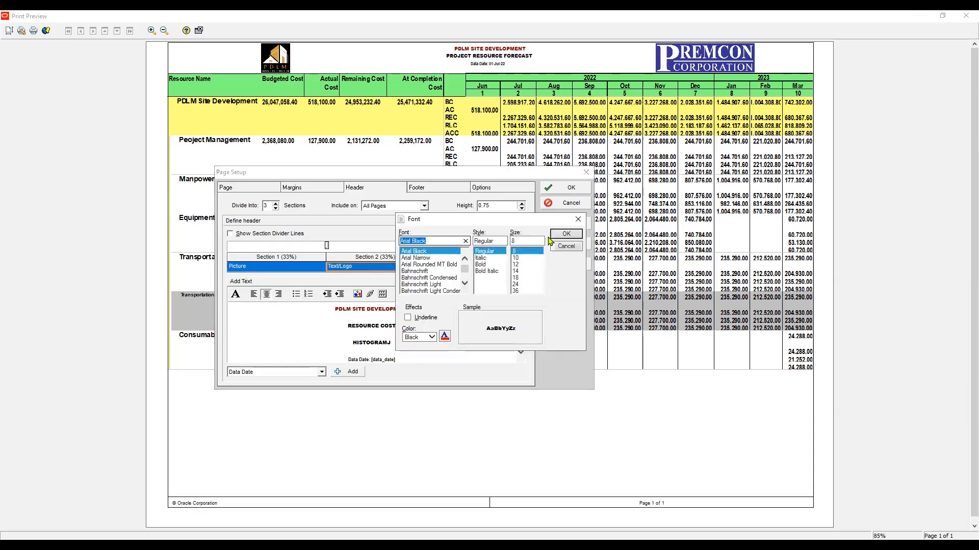
pyautogui.click(565, 234)
pyautogui.click(570, 224)
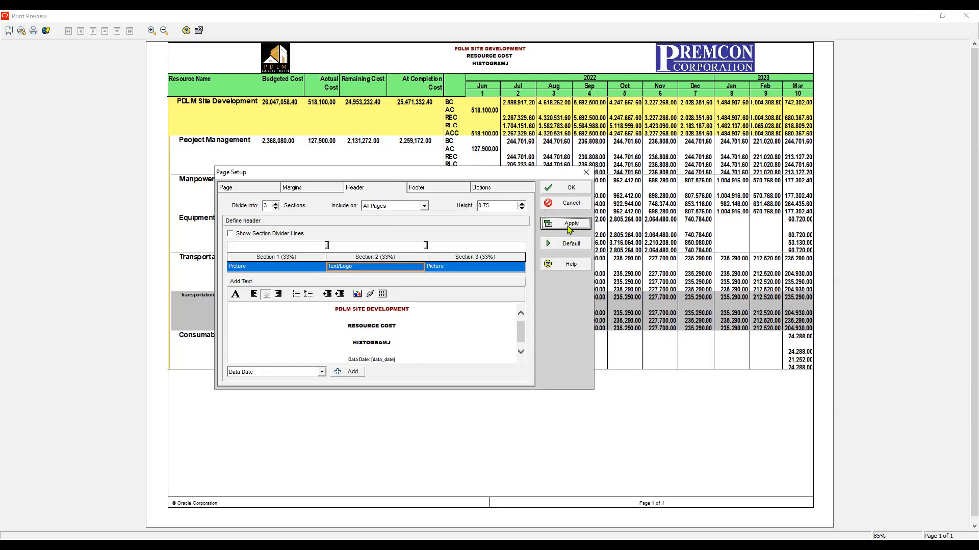
pyautogui.click(522, 204)
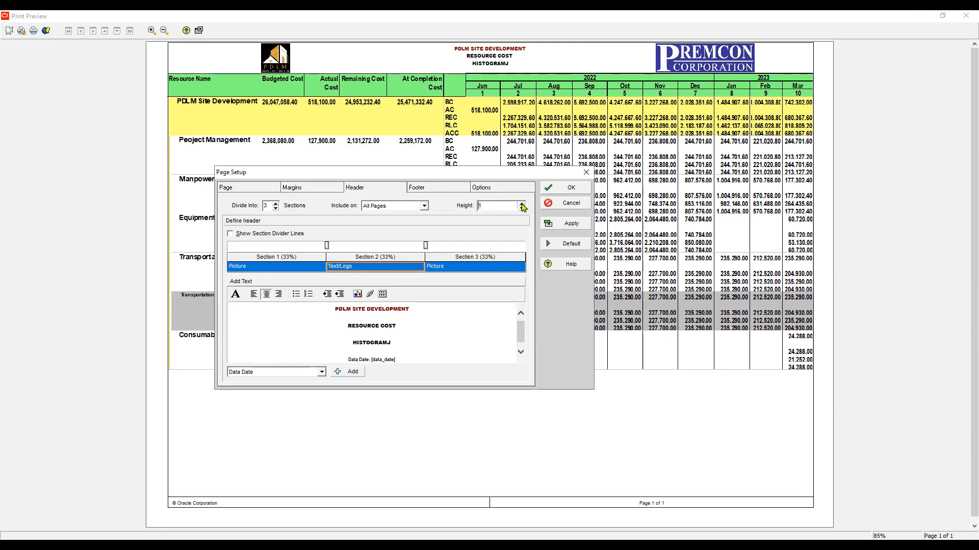
pyautogui.click(567, 227)
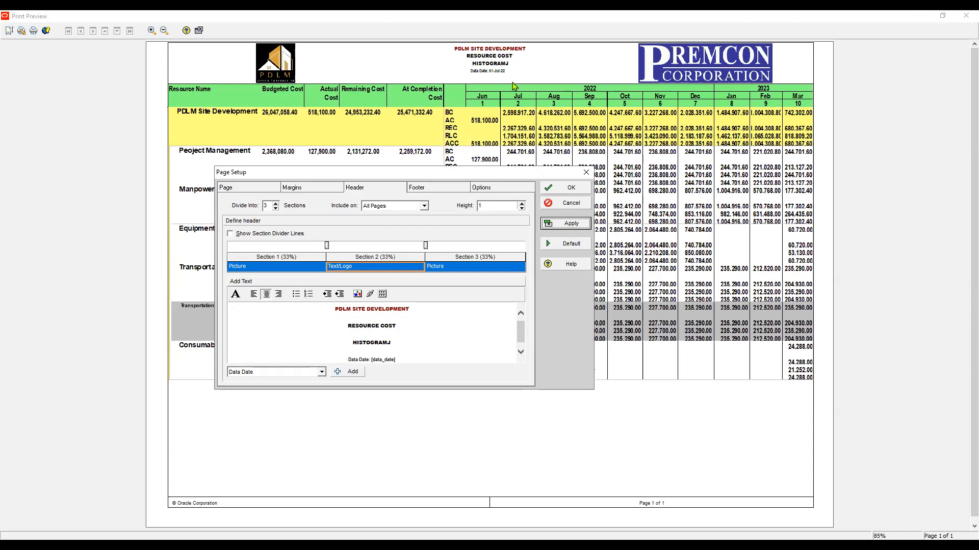
# Step: Correct the header's third title line to HISTOGRAM, apply it, and move the page setup window clear of the preview
pyautogui.click(403, 343)
pyautogui.press('BackSpace')
pyautogui.click(236, 294)
pyautogui.click(564, 236)
pyautogui.click(574, 227)
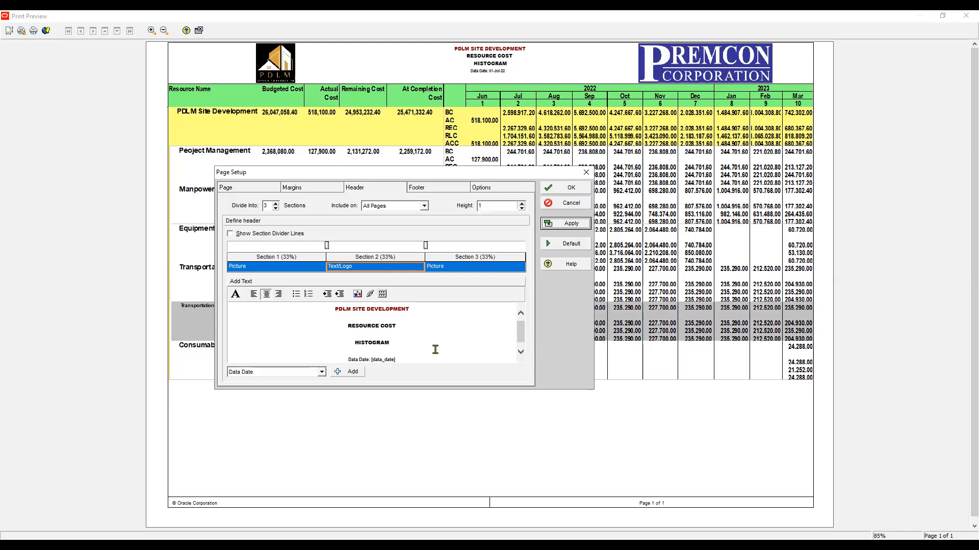
pyautogui.scroll(-2, 521, 338)
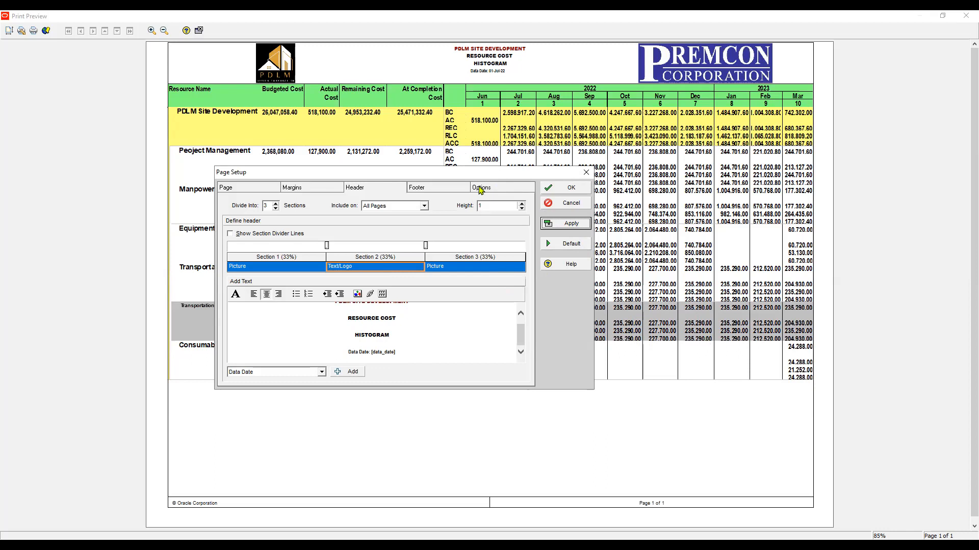
pyautogui.moveTo(479, 173); pyautogui.dragTo(521, 397)
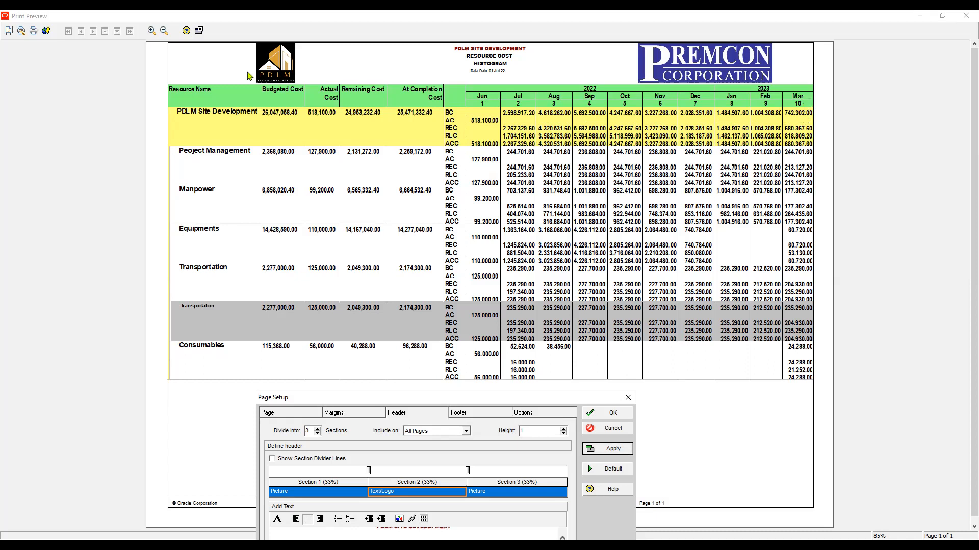
# Step: Set the printed timescale finish to PF+30D in the page setup options and apply it
pyautogui.click(7, 34)
pyautogui.click(6, 32)
pyautogui.click(6, 32)
pyautogui.moveTo(465, 395); pyautogui.dragTo(494, 139)
pyautogui.click(548, 158)
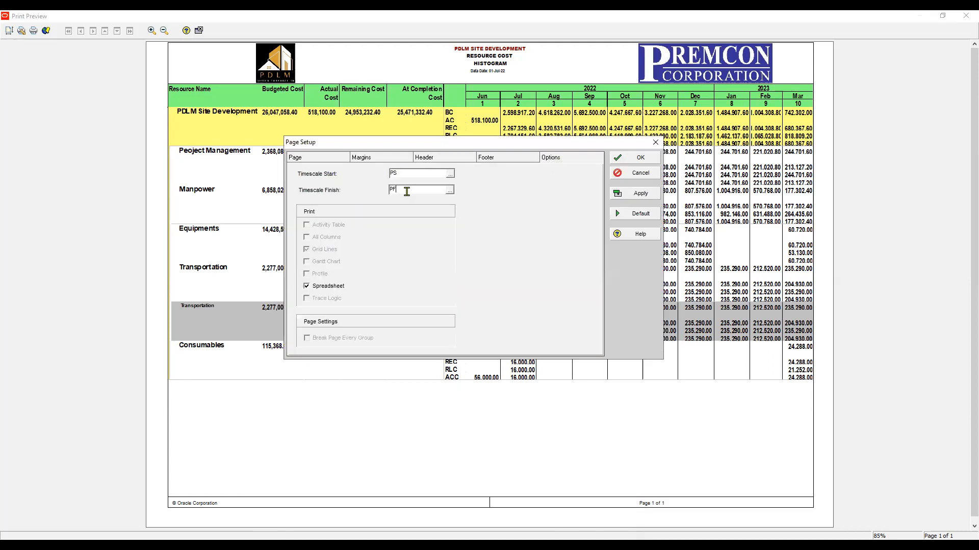
pyautogui.write('+30D')
pyautogui.click(644, 195)
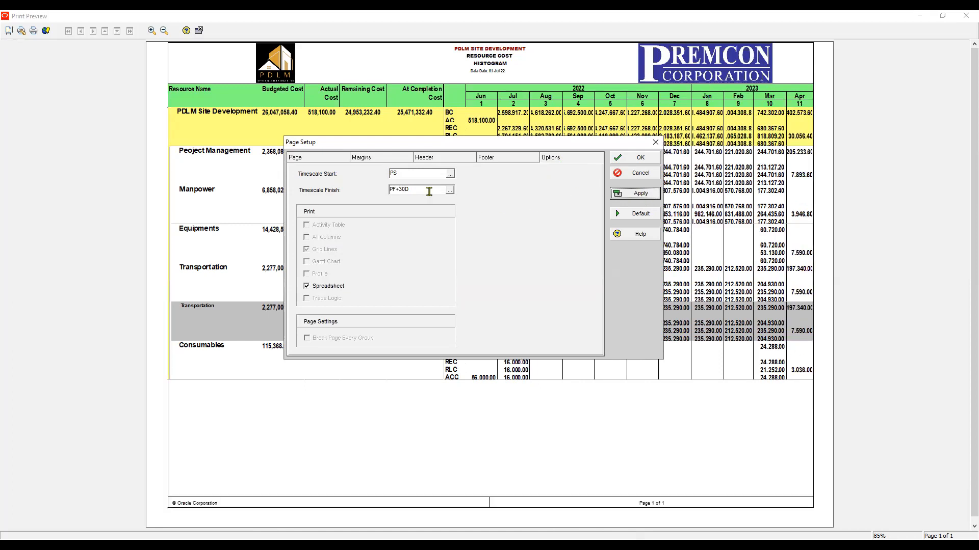
# Step: Change the printed timescale finish to PF+35D, apply it and accept the page setup
pyautogui.moveTo(401, 189); pyautogui.dragTo(423, 190)
pyautogui.write('5D')
pyautogui.click(640, 195)
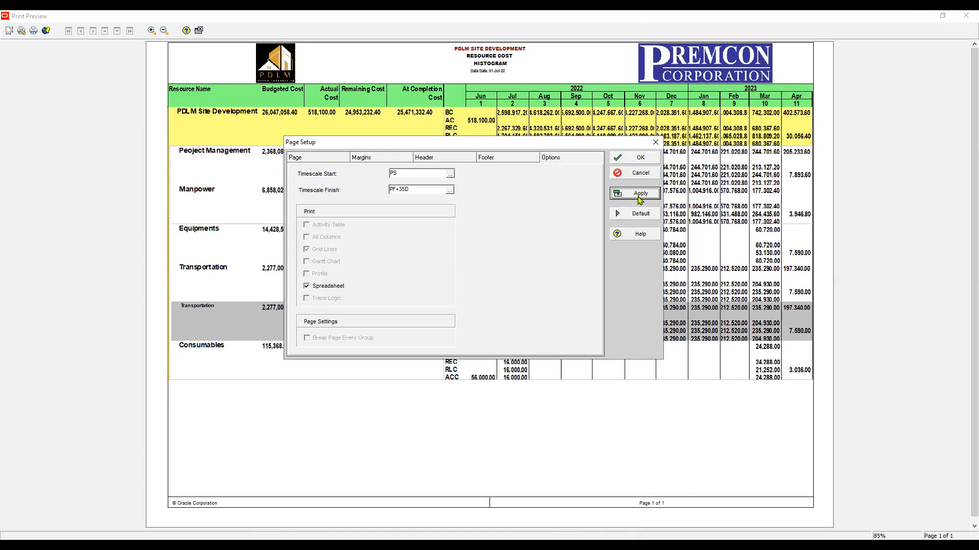
pyautogui.click(640, 159)
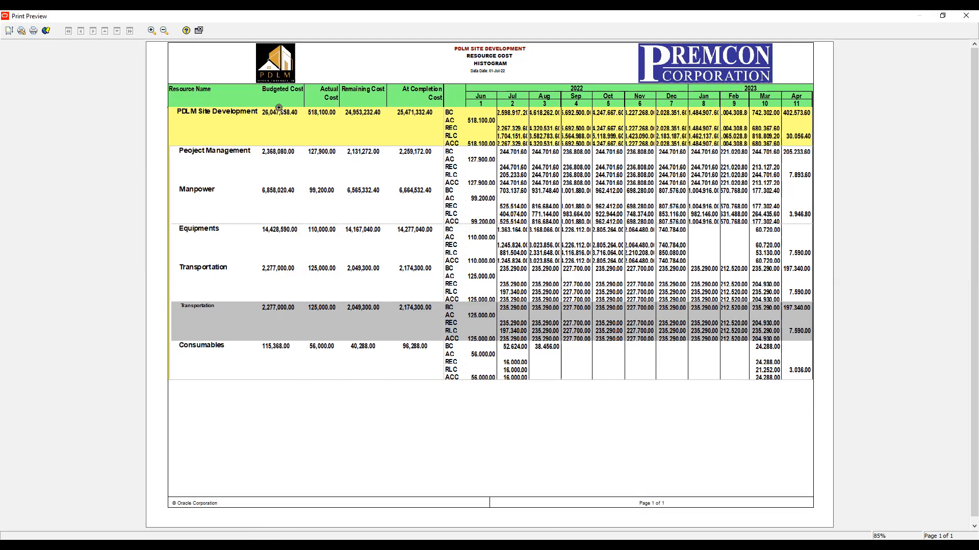
# Step: Print the report to a PDF named RESOURCE COST HISTOGRAM in the Particulars folder, replacing the existing file, and close the preview
pyautogui.click(33, 31)
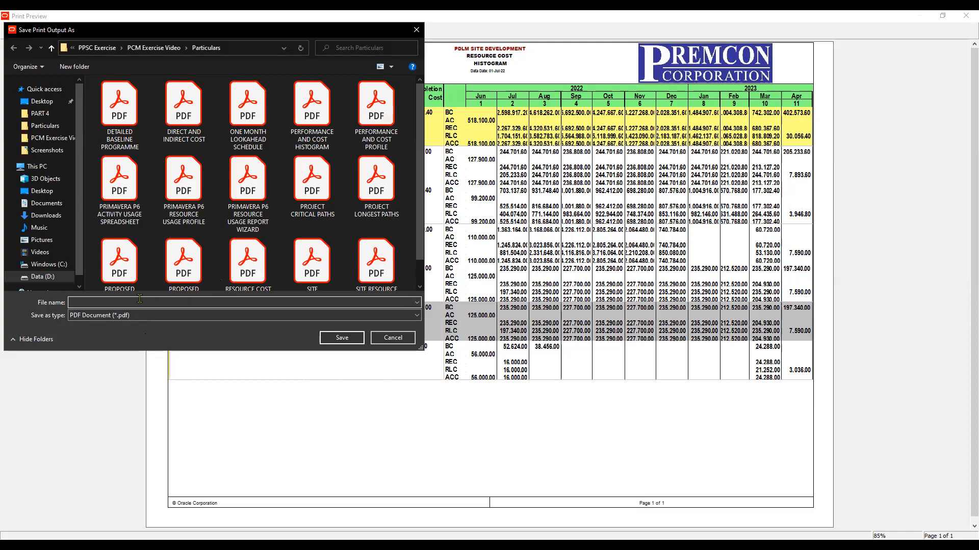
pyautogui.write('RESOURCE COST HISTOGRAM')
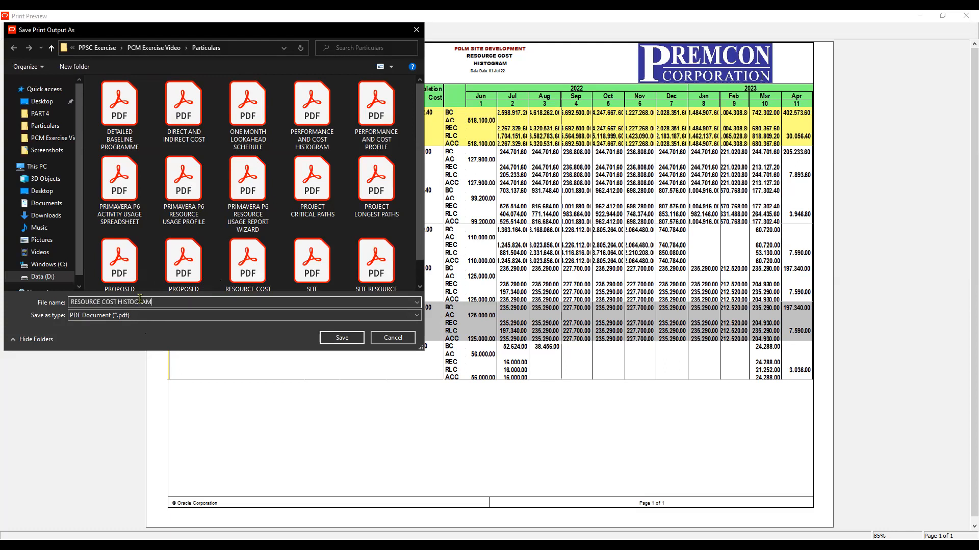
pyautogui.click(342, 338)
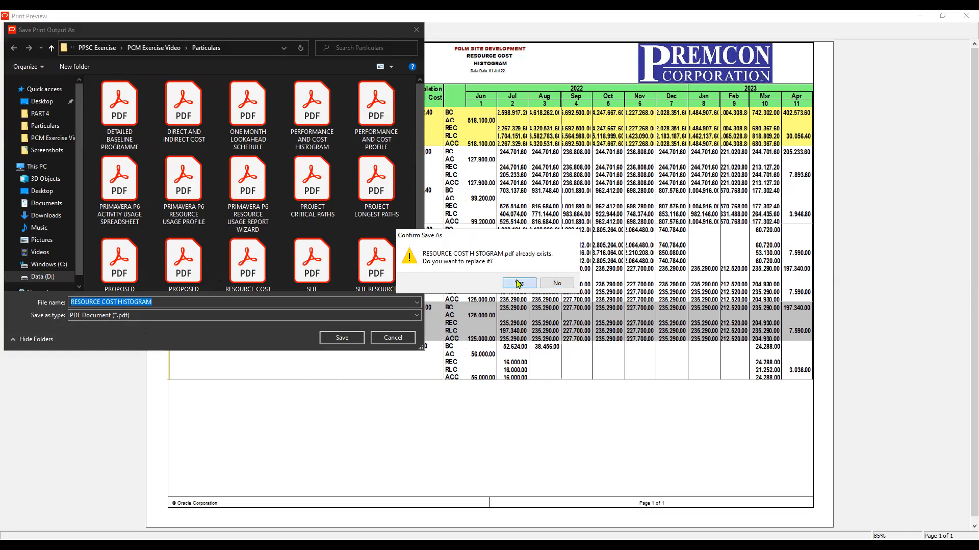
pyautogui.press('Return')
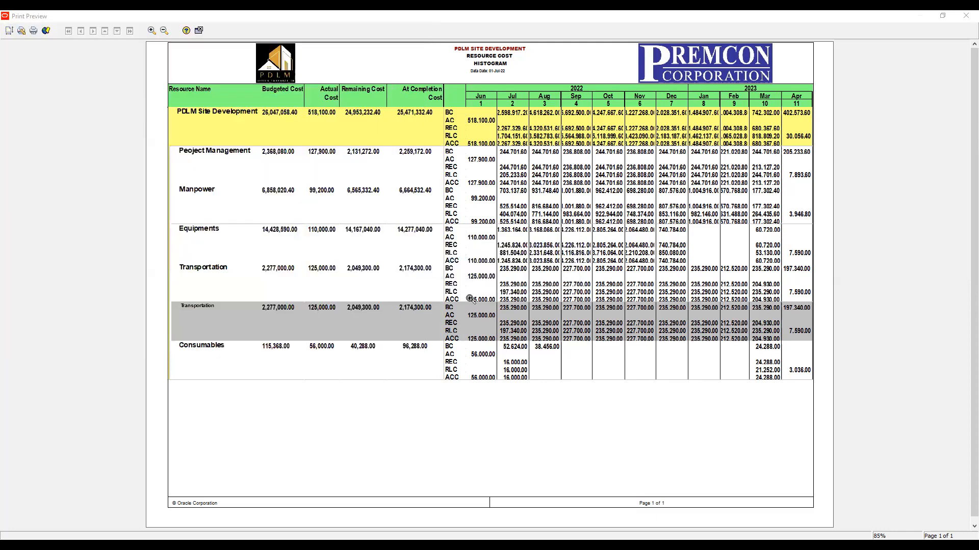
pyautogui.click(200, 30)
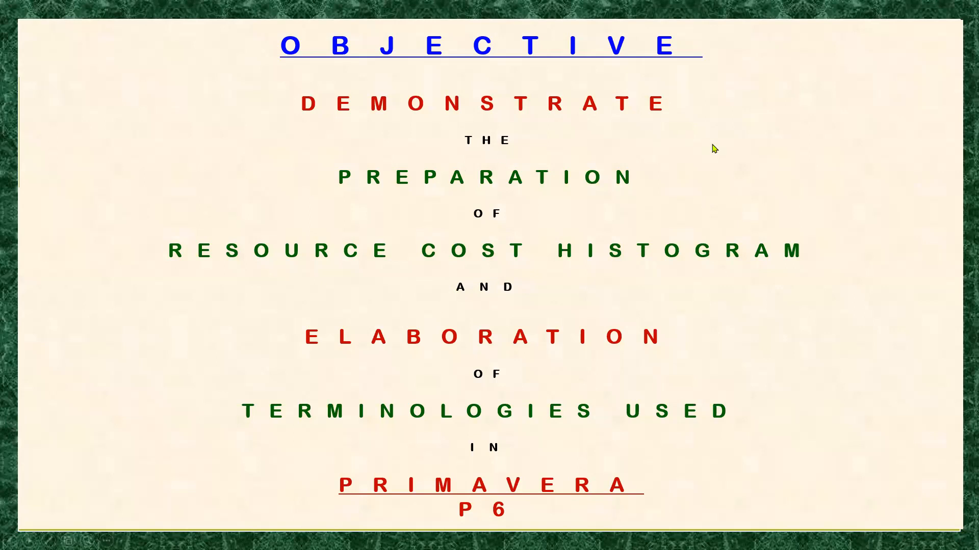
pyautogui.click(689, 204)
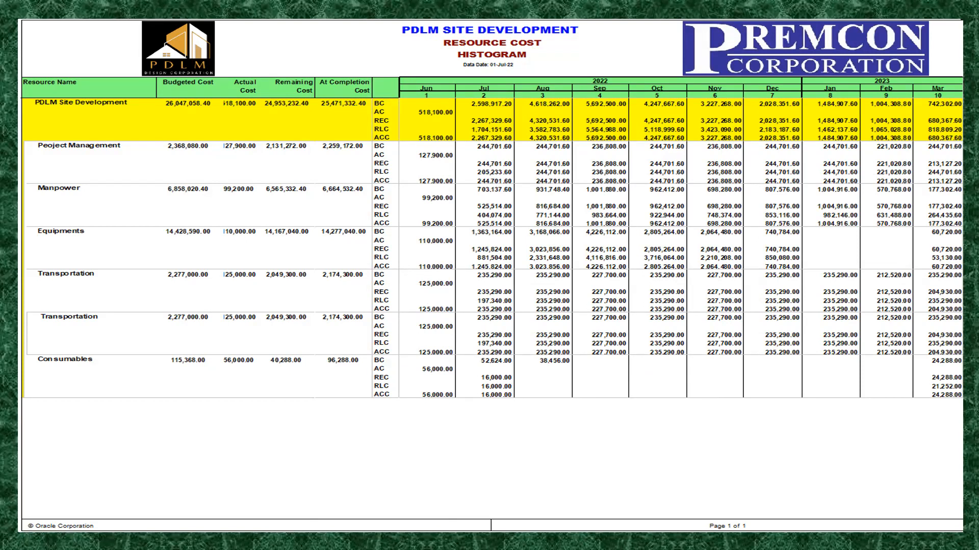
pyautogui.click(678, 448)
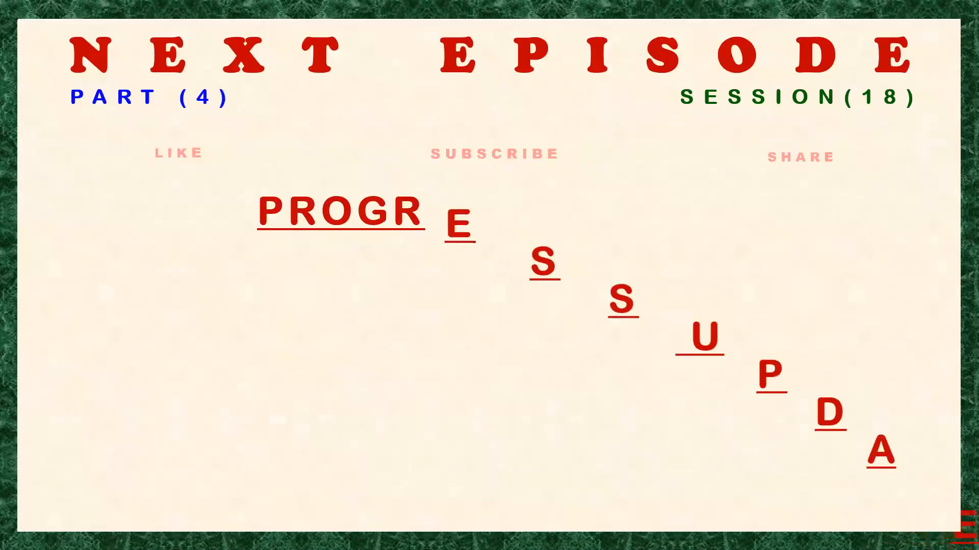